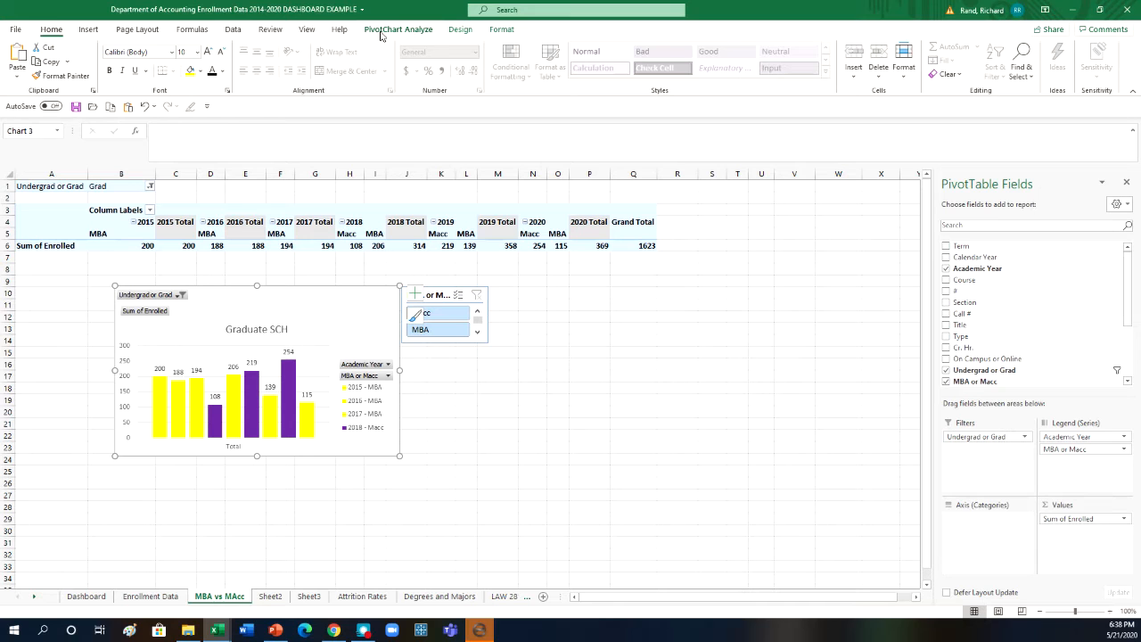
- Insert an Academic Year slicer for the Graduate SCH pivot chart
{"action": "left_click", "coordinate": [380, 33]}
{"action": "left_click", "coordinate": [253, 71]}
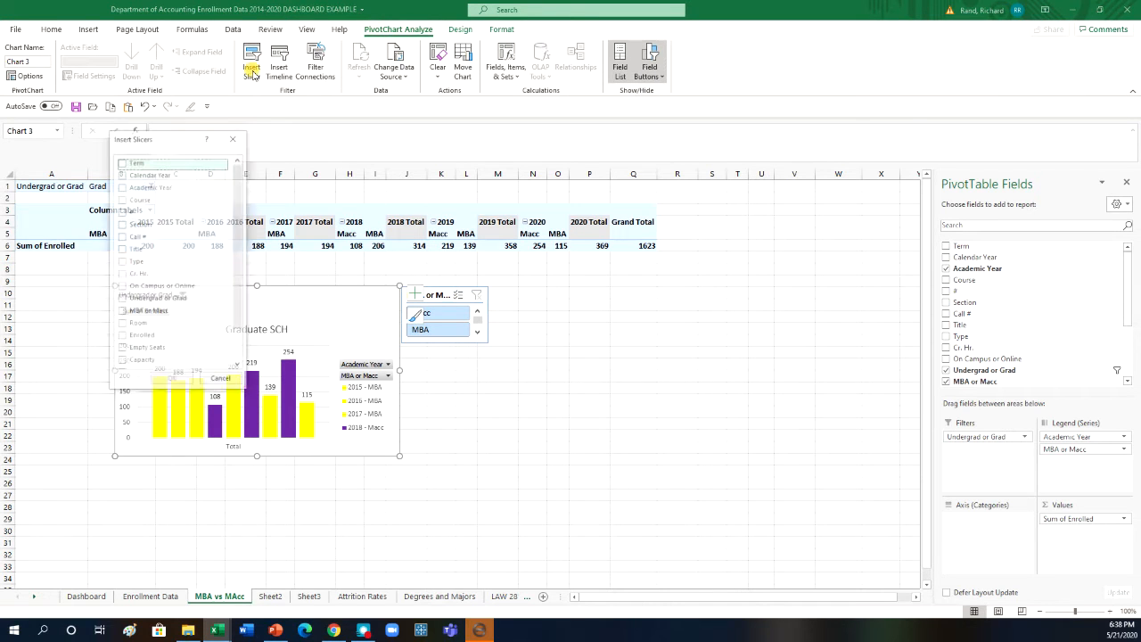
{"action": "left_click", "coordinate": [123, 189]}
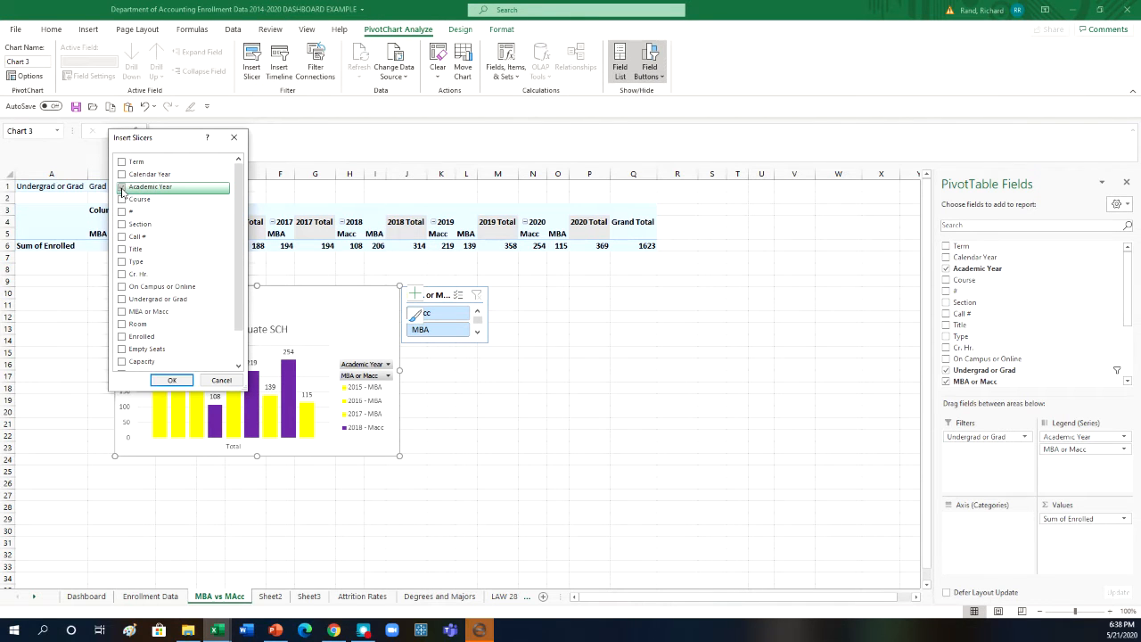
{"action": "left_click", "coordinate": [161, 383]}
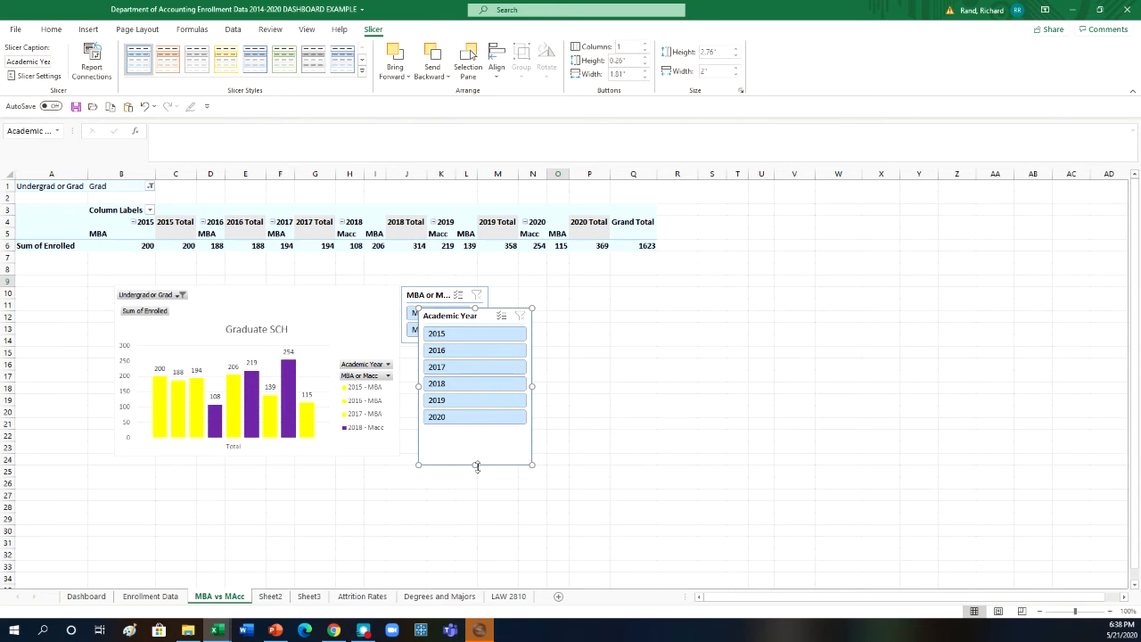
- Resize the Academic Year slicer to 2.28" high by 1.78" wide and place it directly beneath the MBA or Macc slicer
{"action": "left_click_drag", "start_coordinate": [476, 436], "coordinate": [476, 437]}
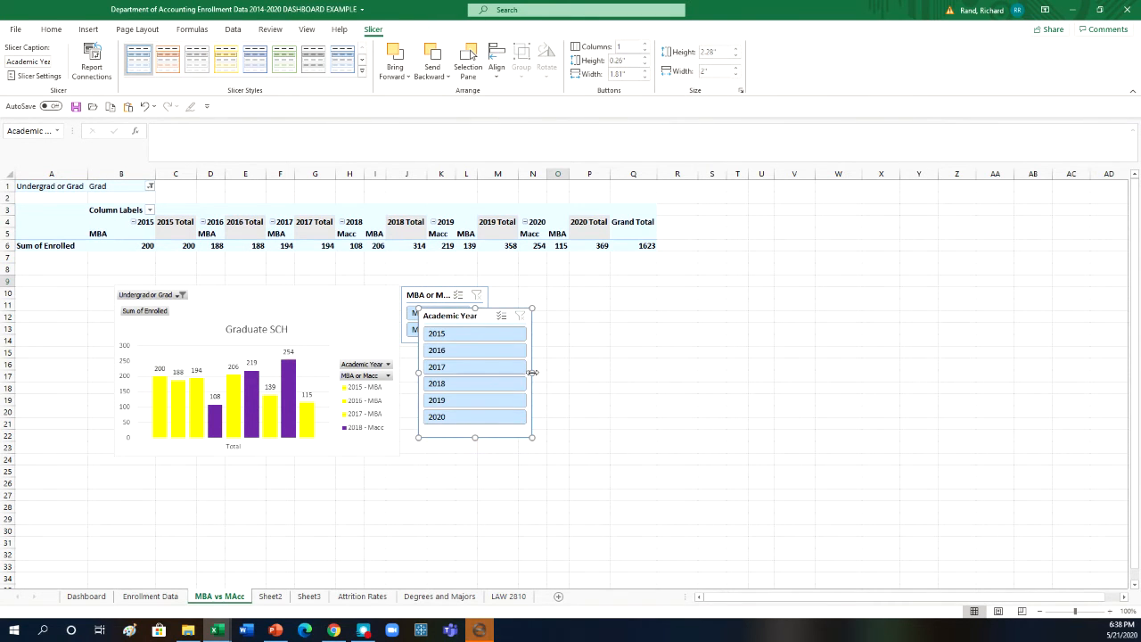
{"action": "mouse_move", "coordinate": [533, 373]}
{"action": "left_mouse_down"}
{"action": "mouse_move", "coordinate": [511, 373]}
{"action": "mouse_move", "coordinate": [520, 373]}
{"action": "left_mouse_up"}
{"action": "left_click_drag", "start_coordinate": [453, 316], "coordinate": [437, 353]}
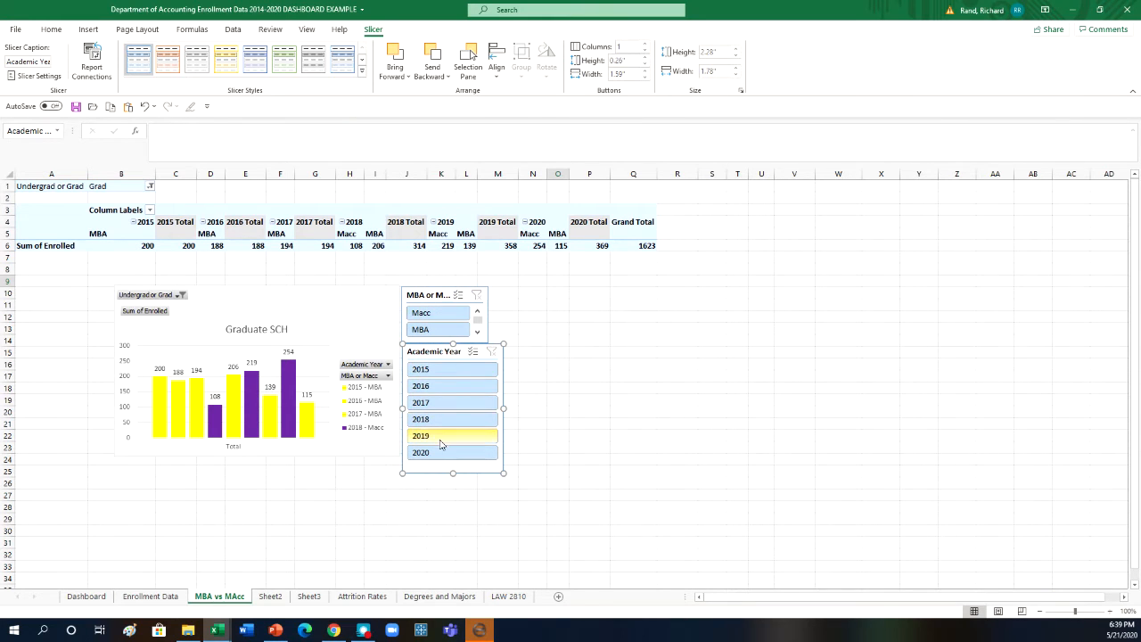
- Test the slicers by filtering the chart to Macc for 2020 and 2019, and clear both filters
{"action": "left_click", "coordinate": [438, 313]}
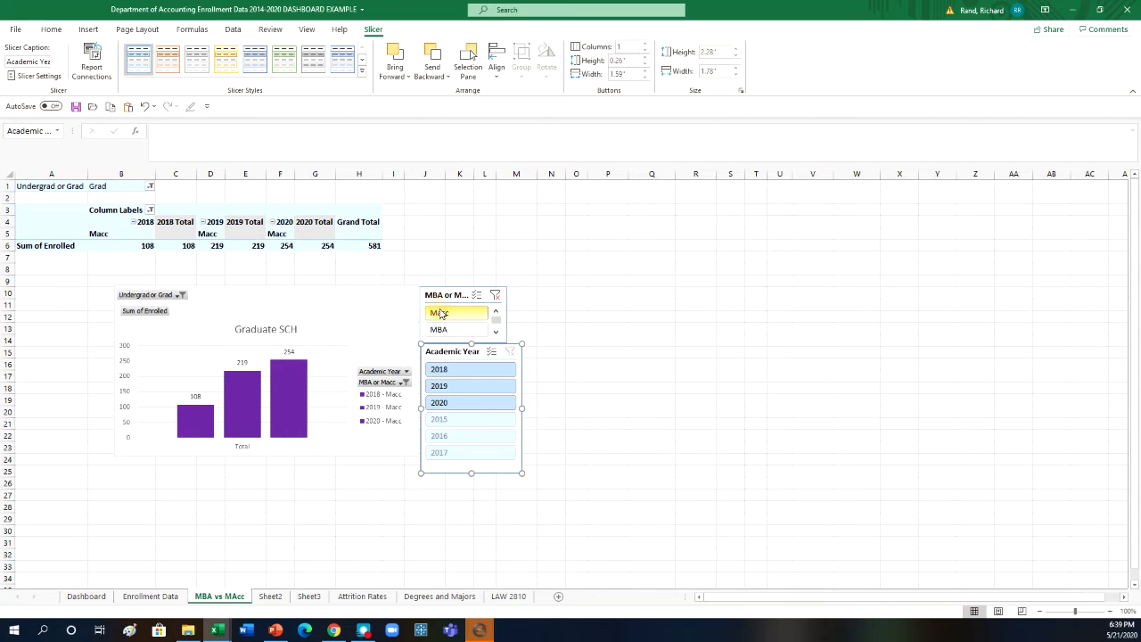
{"action": "left_click", "coordinate": [468, 405]}
{"action": "left_click", "coordinate": [478, 389]}
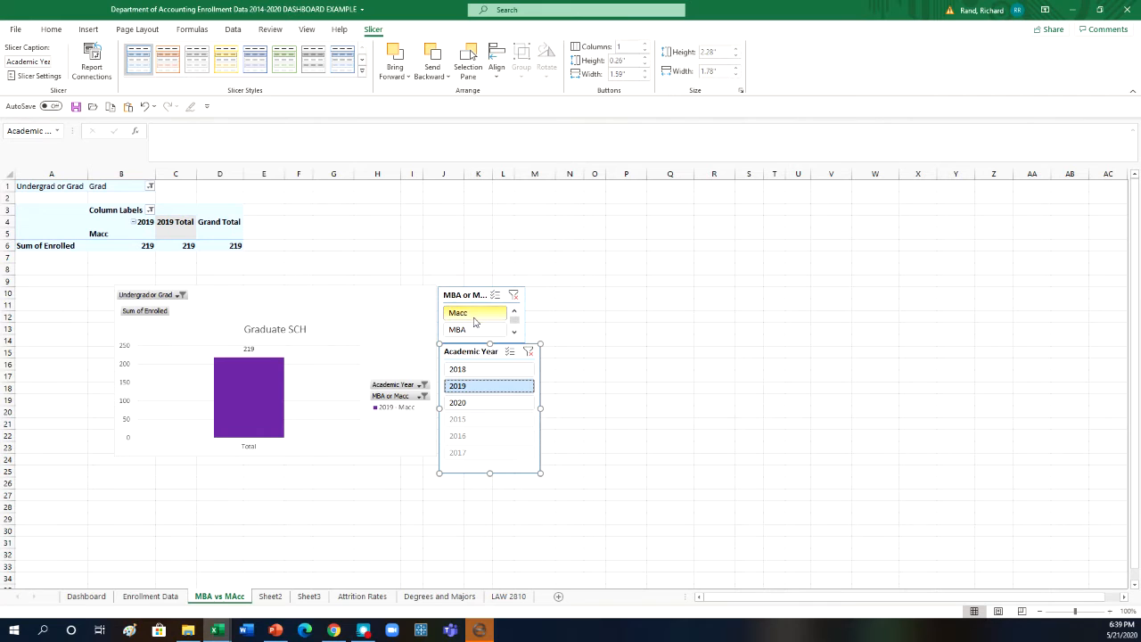
{"action": "left_click", "coordinate": [515, 297]}
{"action": "left_click", "coordinate": [509, 352]}
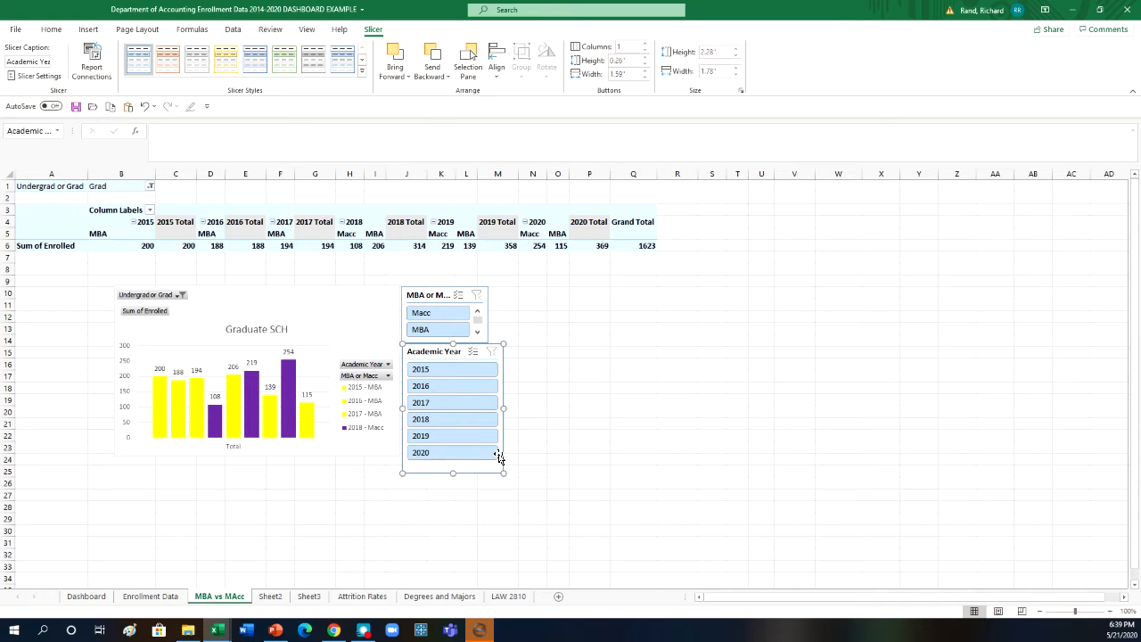
- Filter the chart to Macc and set the Academic Year slicer to hide items with no data
{"action": "left_click", "coordinate": [459, 313]}
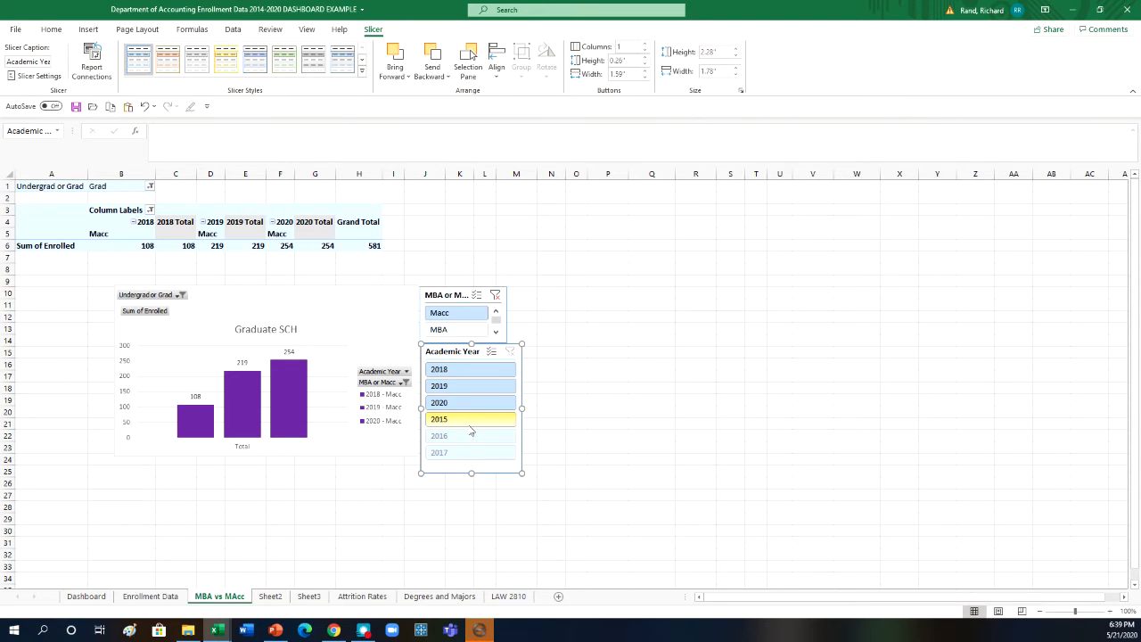
{"action": "right_click", "coordinate": [498, 471]}
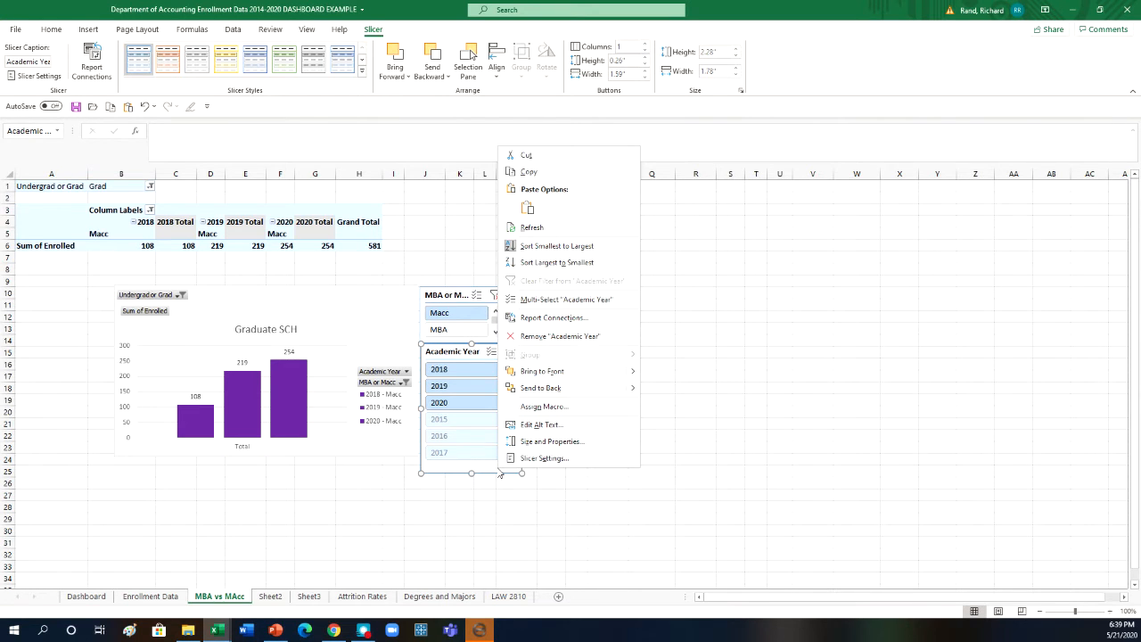
{"action": "left_click", "coordinate": [538, 458]}
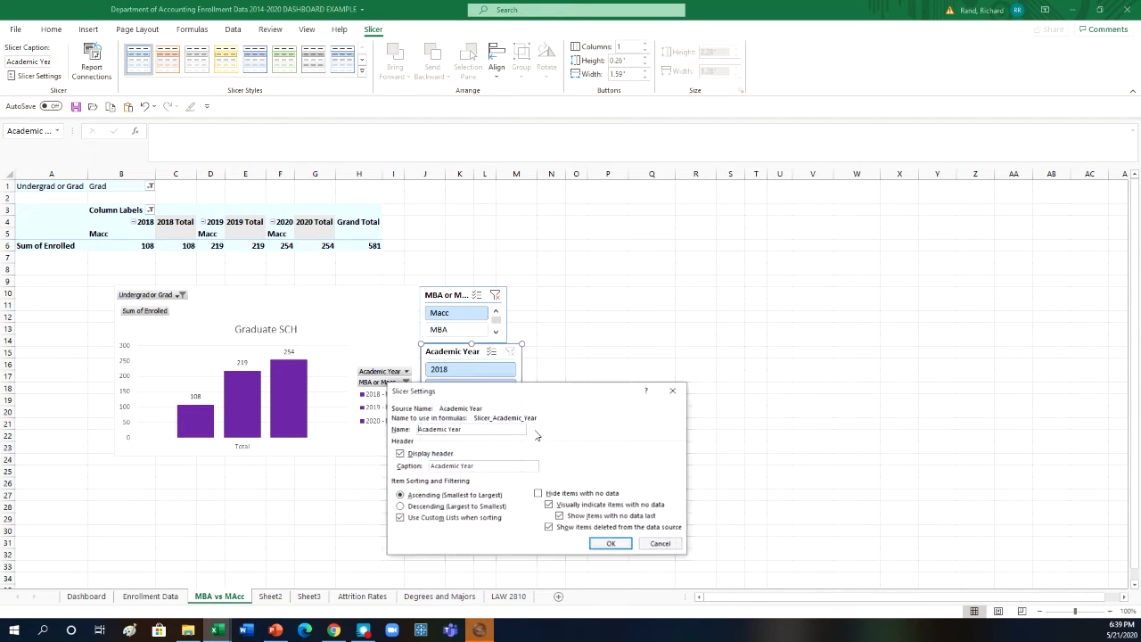
{"action": "left_click", "coordinate": [538, 494]}
{"action": "left_click", "coordinate": [611, 543]}
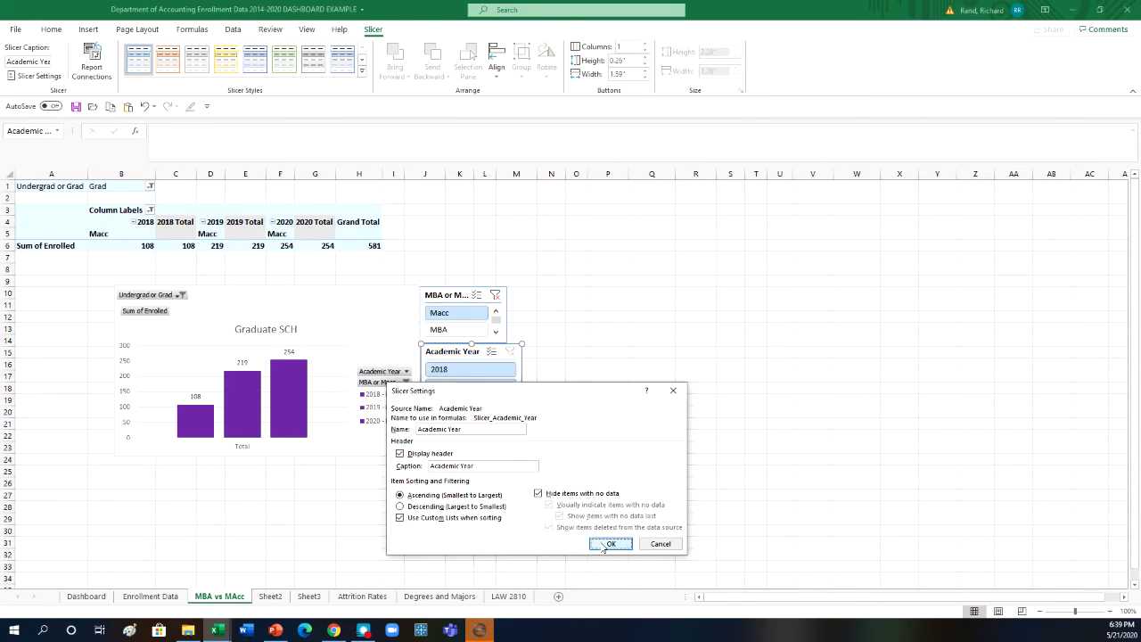
- Recheck the Academic Year slicer by reapplying the Macc filter, and leave the MBA or Macc slicer unfiltered
{"action": "left_click", "coordinate": [495, 294]}
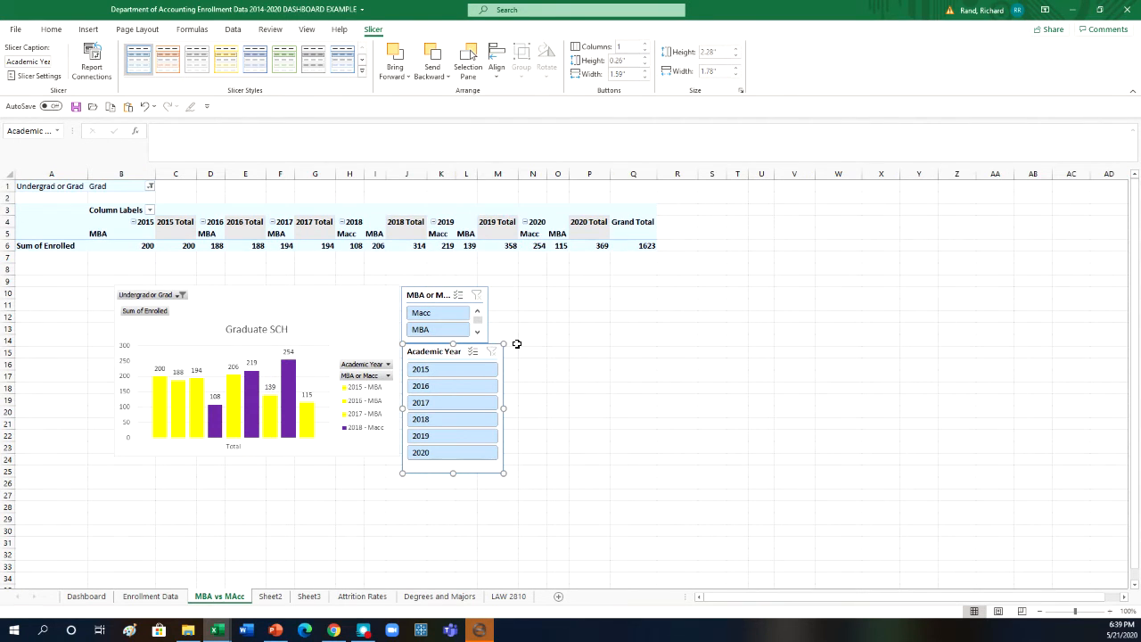
{"action": "left_click", "coordinate": [444, 312]}
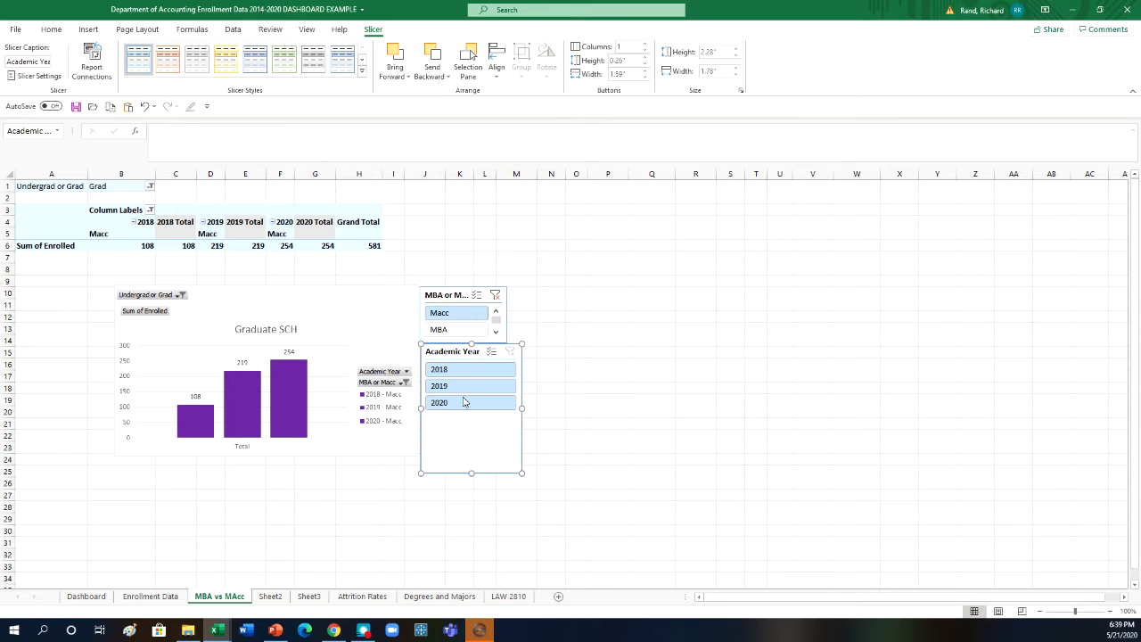
{"action": "left_click", "coordinate": [495, 295]}
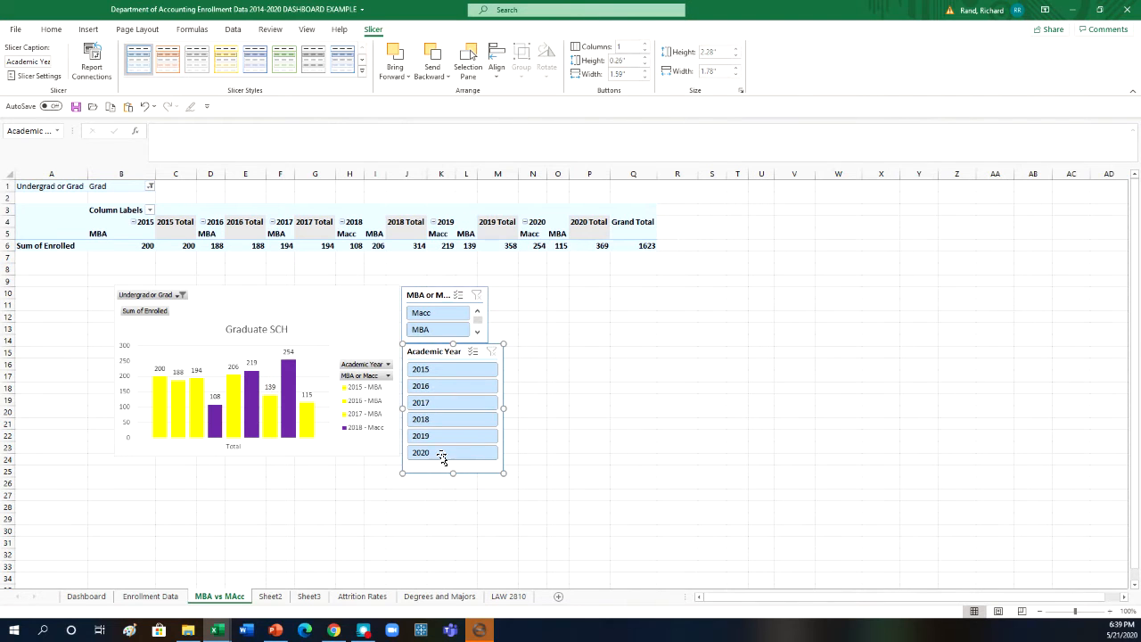
- Copy the Academic Year slicer to the Dashboard sheet and position it beneath the MBA or Macc slicer
{"action": "right_click", "coordinate": [437, 350]}
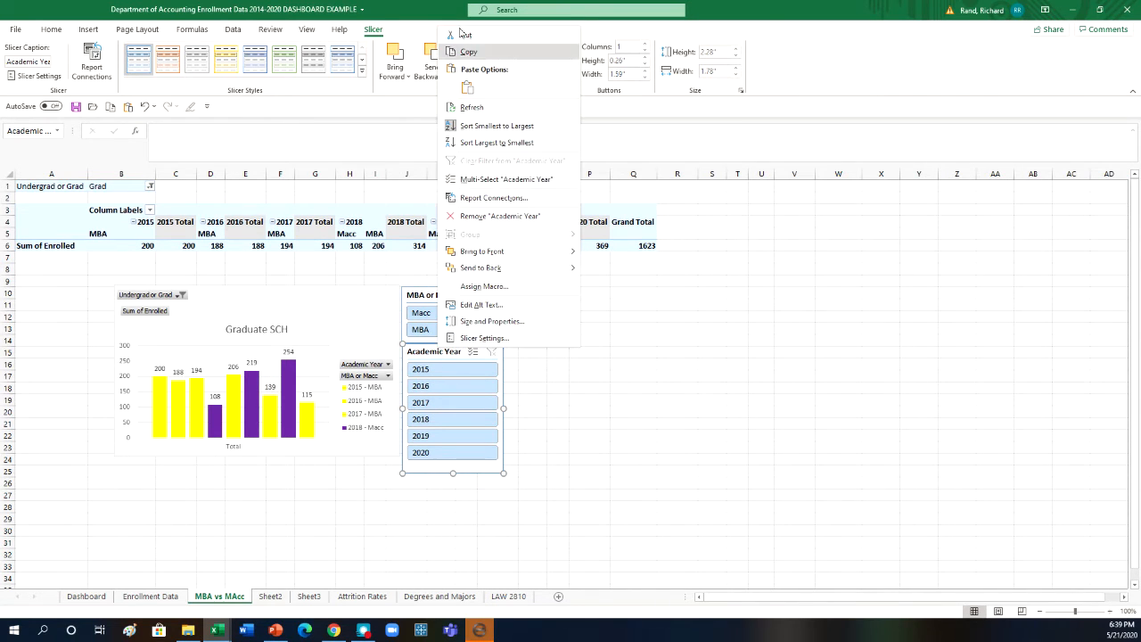
{"action": "left_click", "coordinate": [356, 254]}
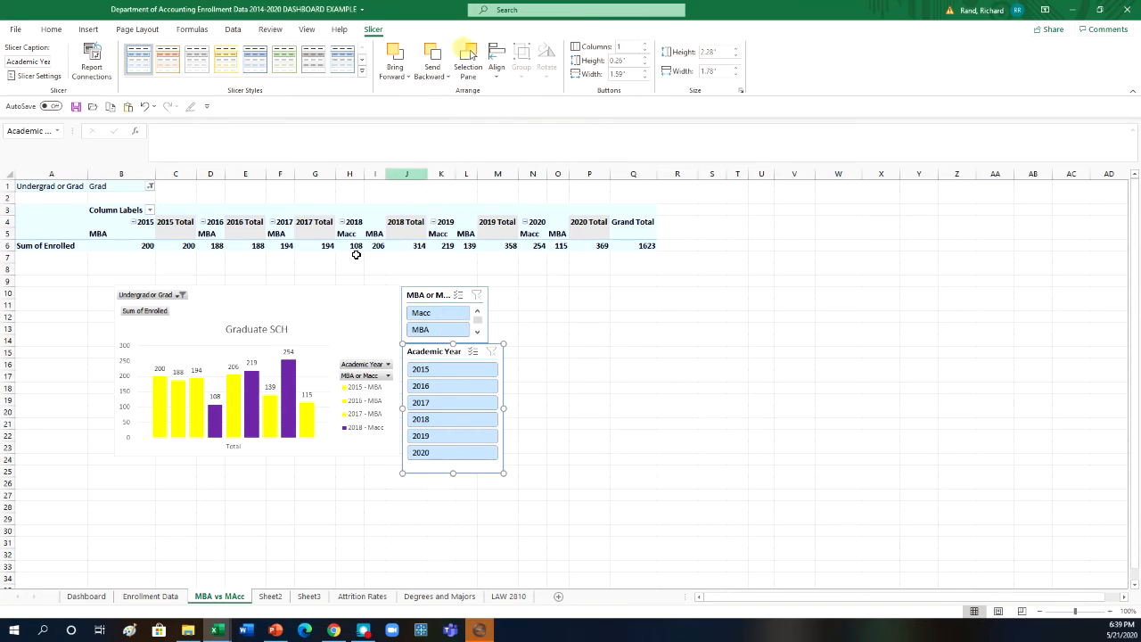
{"action": "left_click", "coordinate": [85, 596]}
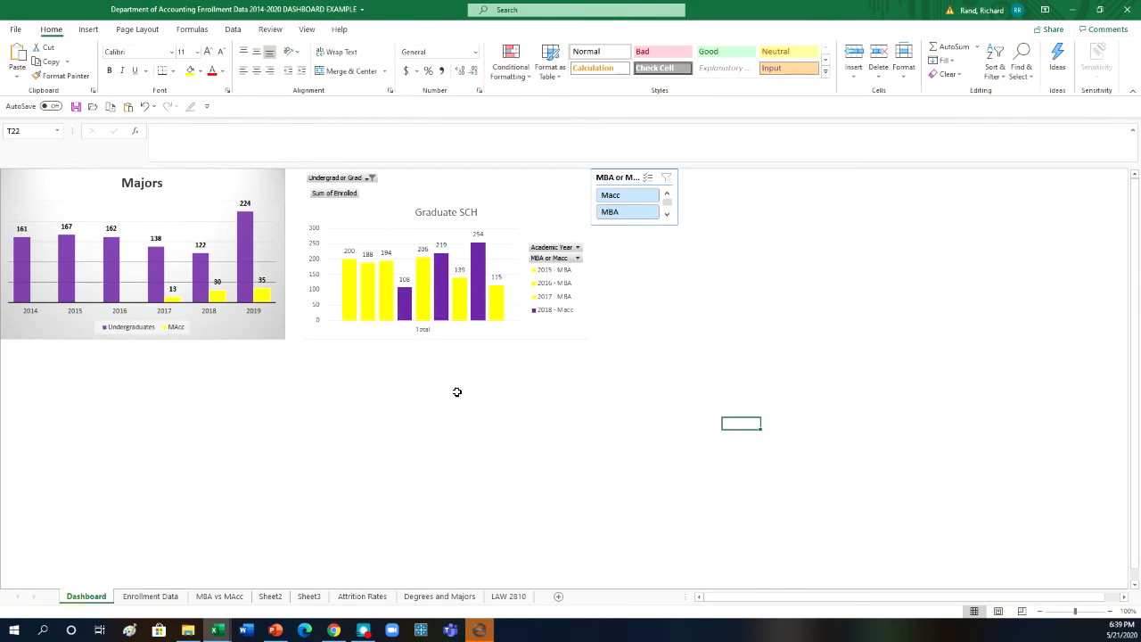
{"action": "left_click", "coordinate": [612, 236]}
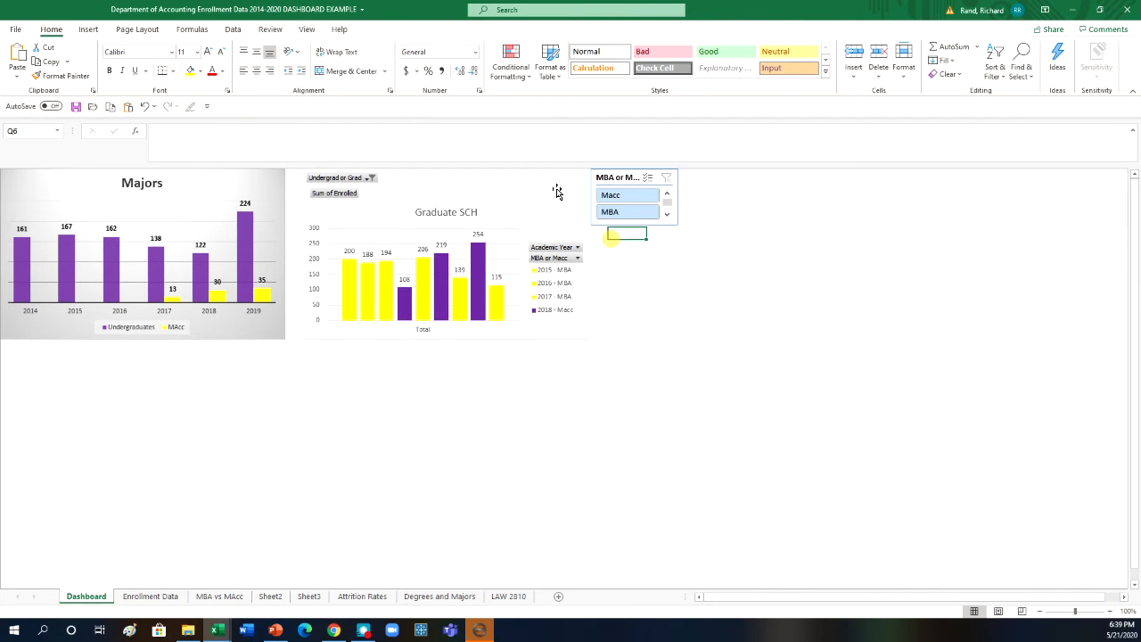
{"action": "left_click", "coordinate": [16, 55]}
{"action": "left_click_drag", "start_coordinate": [636, 232], "coordinate": [613, 228]}
{"action": "left_click", "coordinate": [831, 294]}
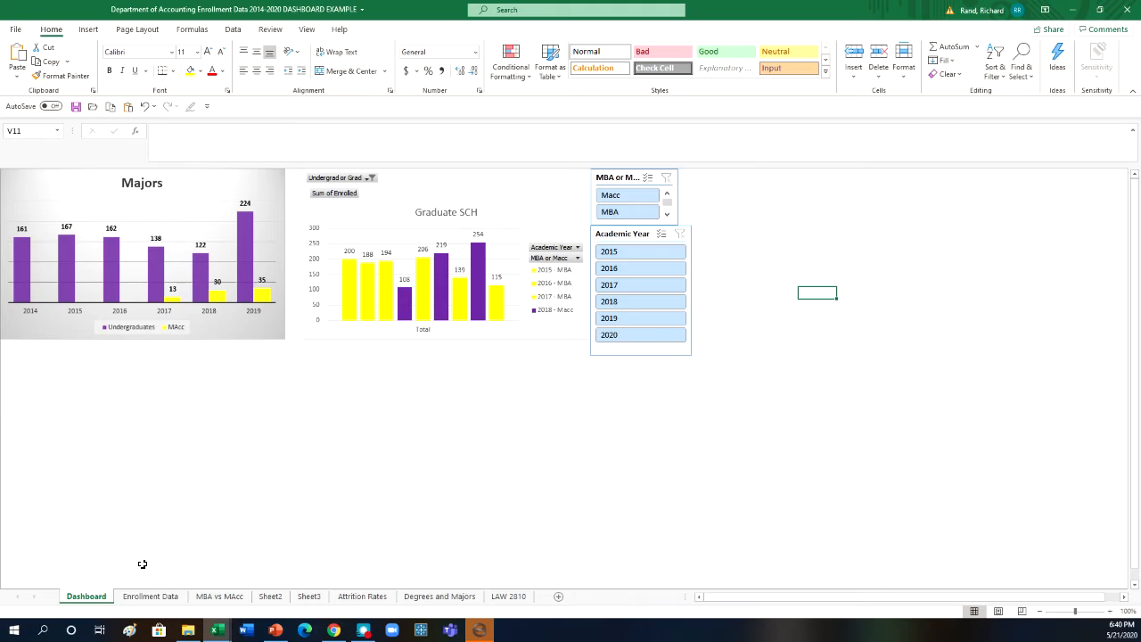
- Create a PivotChart and PivotTable from the Enrollment Data table (Table2), placed at cell A1 of Sheet2
{"action": "left_click", "coordinate": [143, 597]}
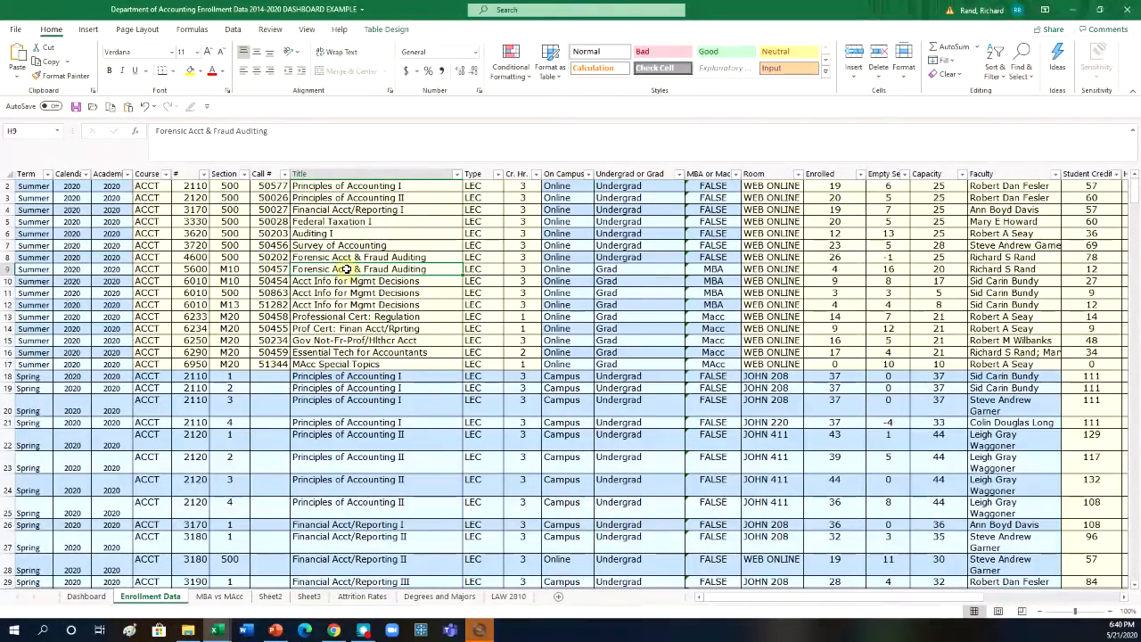
{"action": "left_click", "coordinate": [88, 30]}
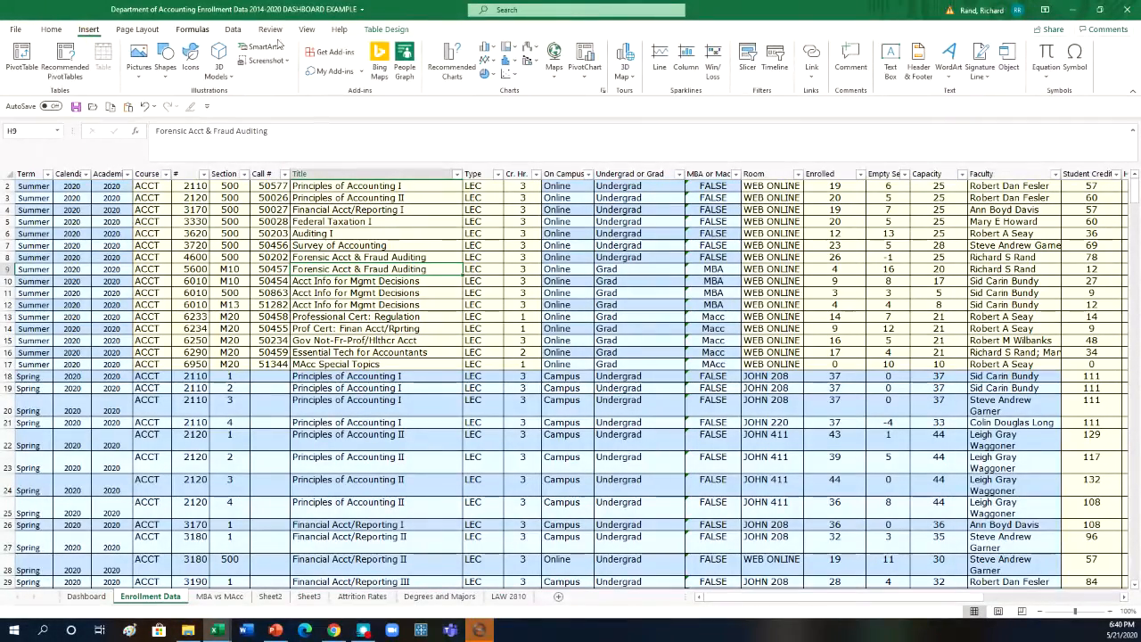
{"action": "left_click", "coordinate": [588, 80]}
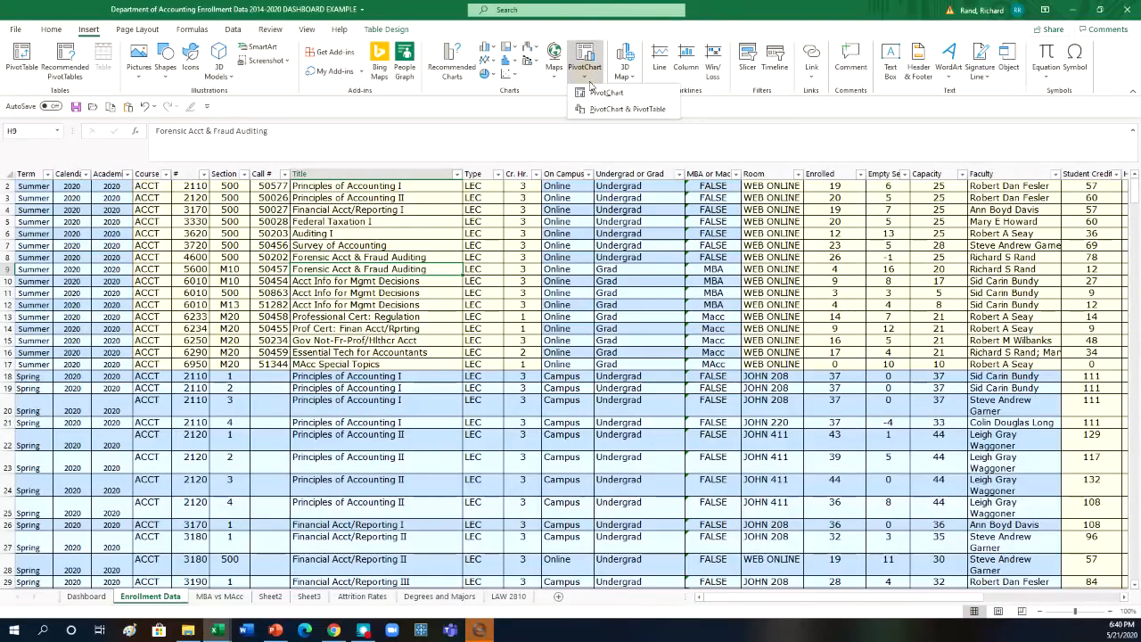
{"action": "left_click", "coordinate": [607, 110]}
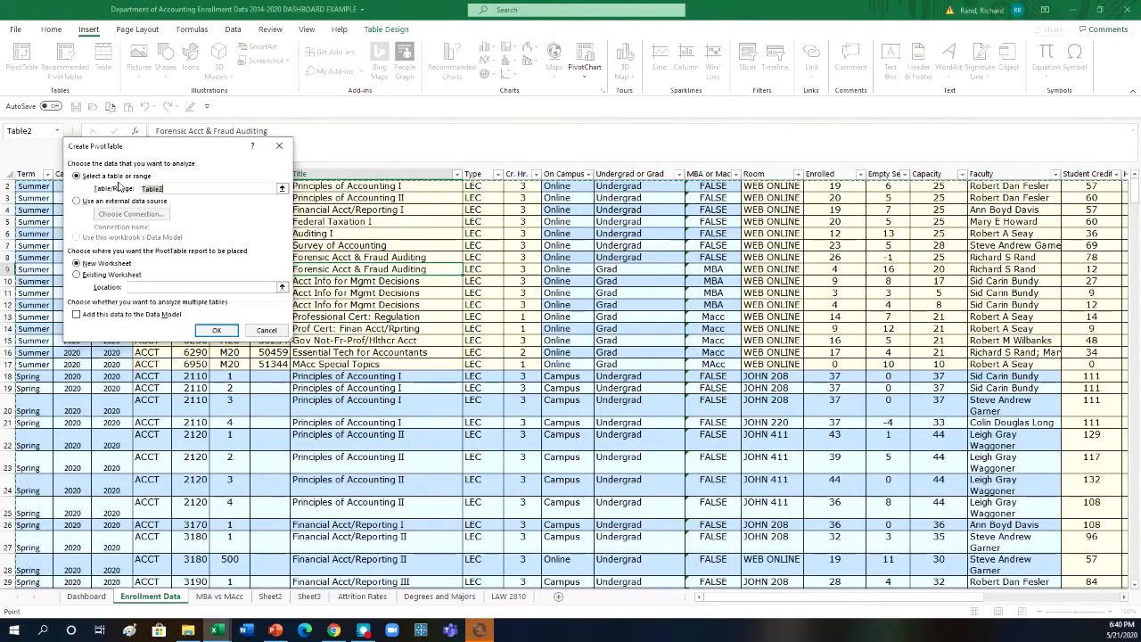
{"action": "left_click", "coordinate": [77, 275]}
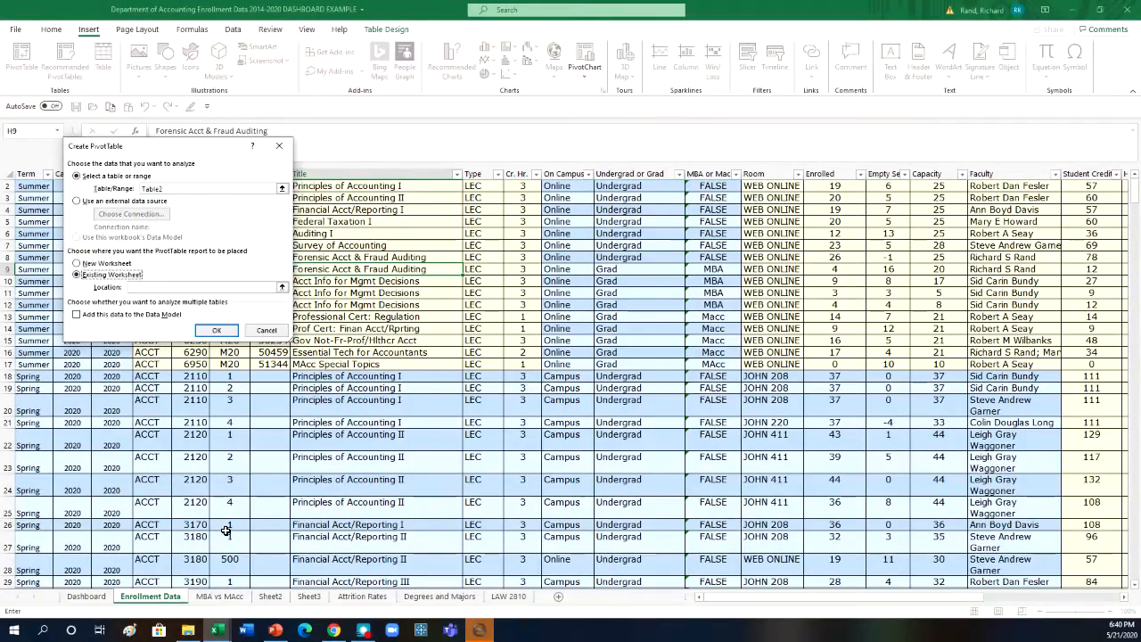
{"action": "left_click", "coordinate": [267, 603]}
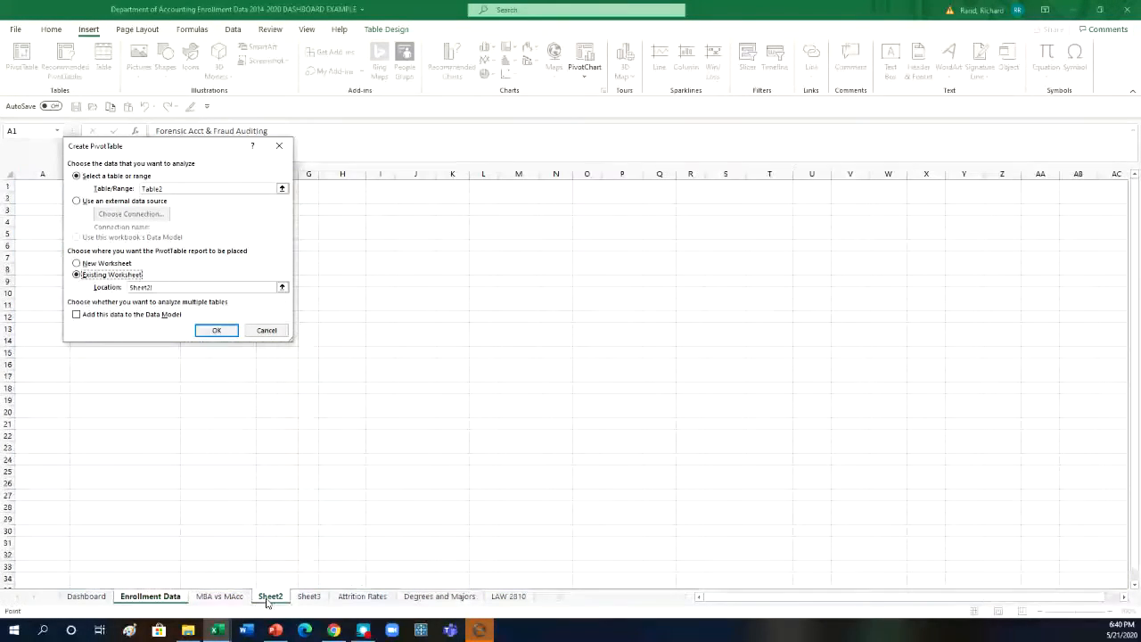
{"action": "left_click", "coordinate": [28, 186]}
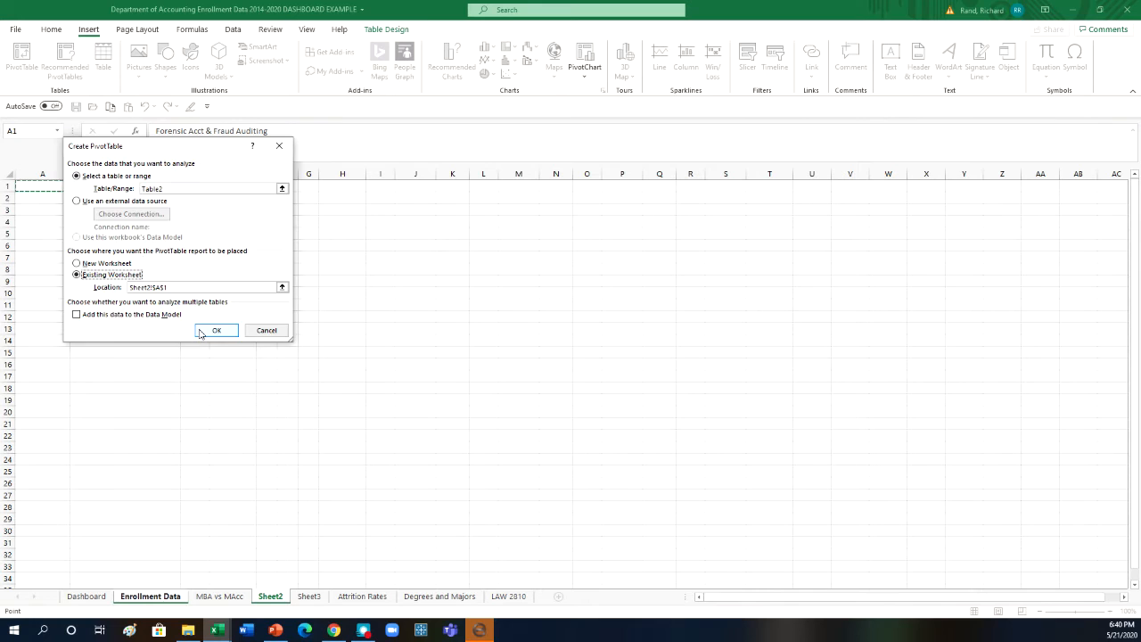
{"action": "left_click", "coordinate": [214, 331]}
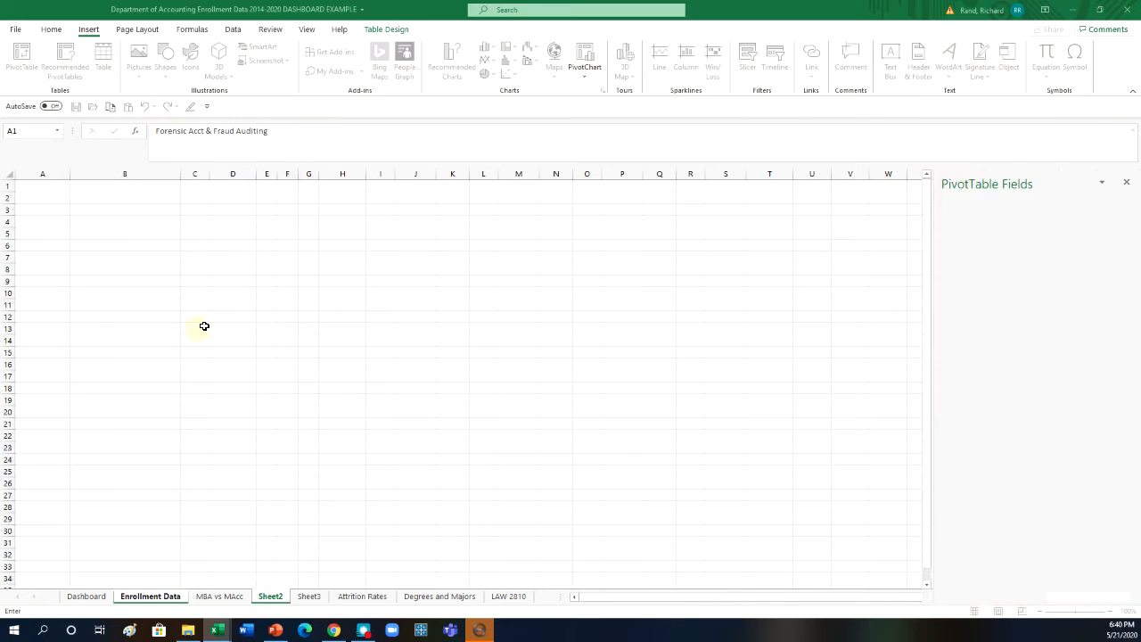
- Rename Sheet2 as "Online vs On Campus"
{"action": "right_click", "coordinate": [267, 600]}
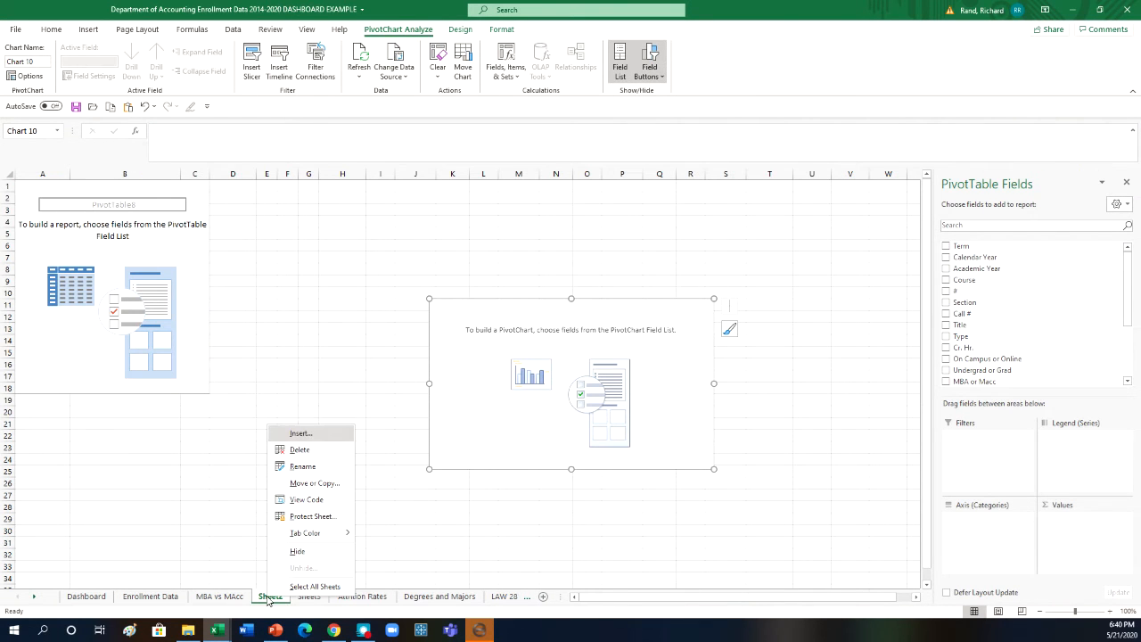
{"action": "left_click", "coordinate": [321, 471]}
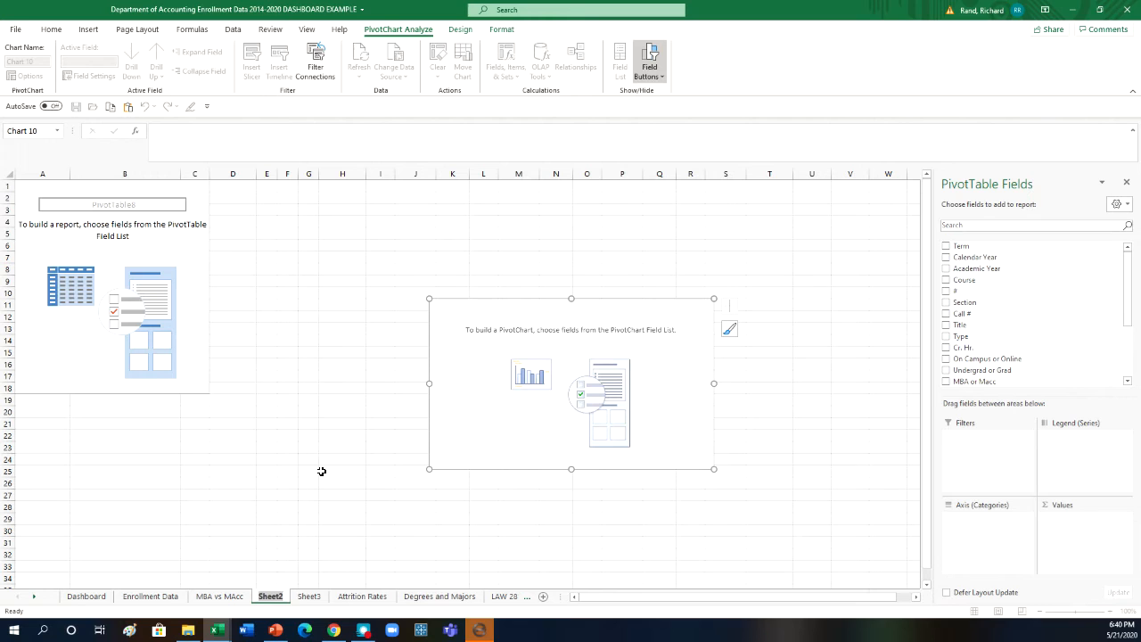
{"action": "type", "text": "Online vs On Ca"}
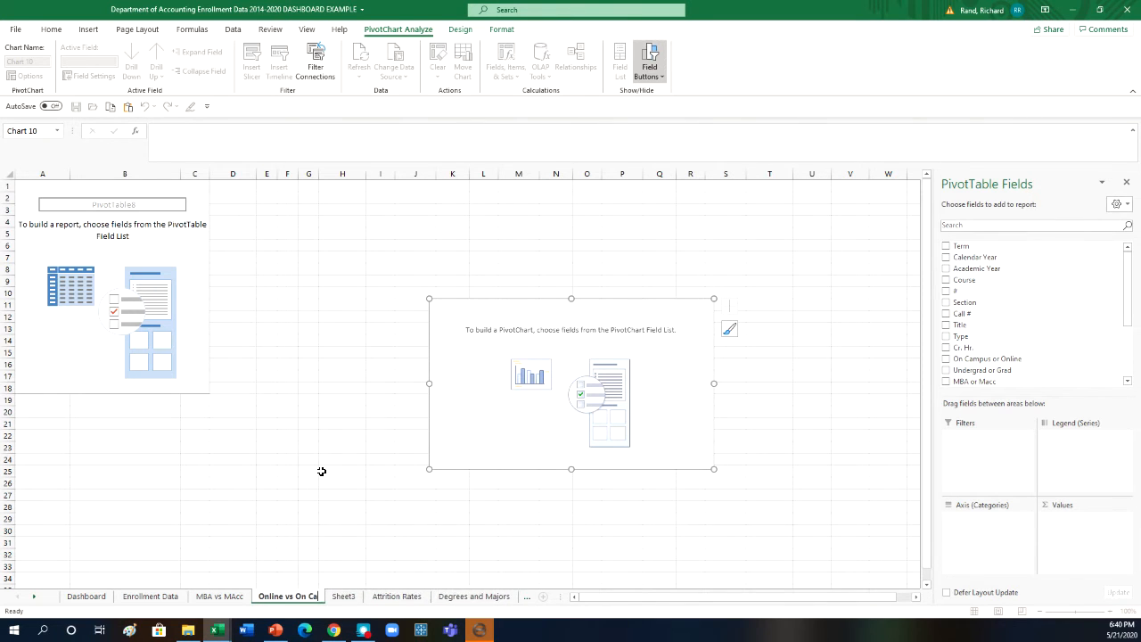
{"action": "type", "text": "mpus"}
{"action": "key", "text": "Return"}
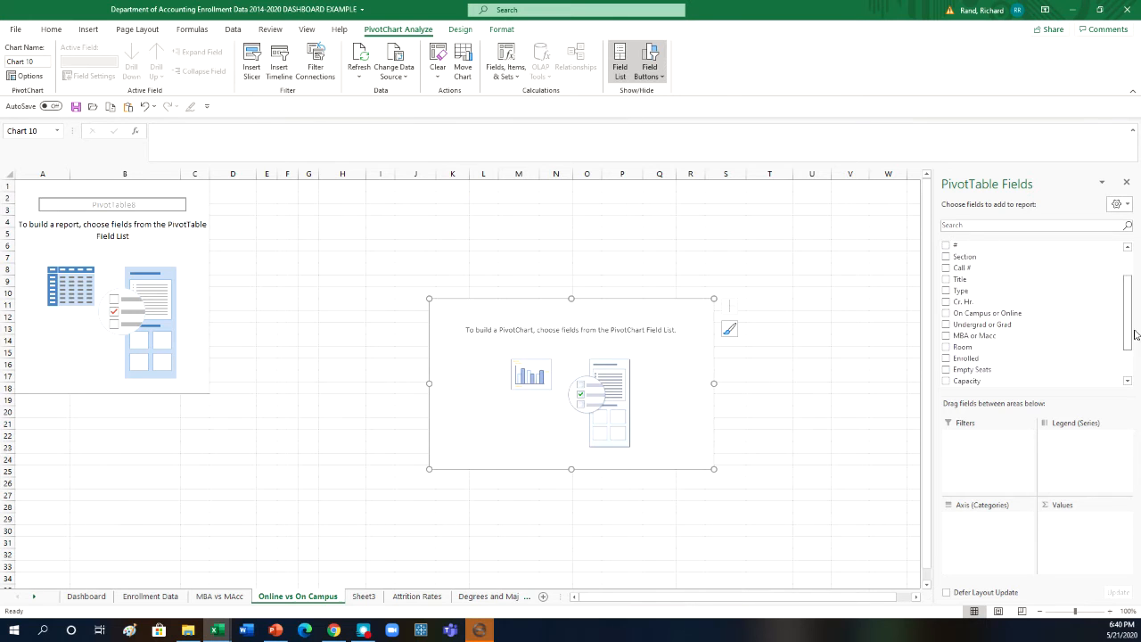
- Chart the sum of Student Credit Hours as values, with On Campus or Online as the axis categories
{"action": "scroll", "coordinate": [1131, 307], "scroll_direction": "down", "scroll_amount": 3}
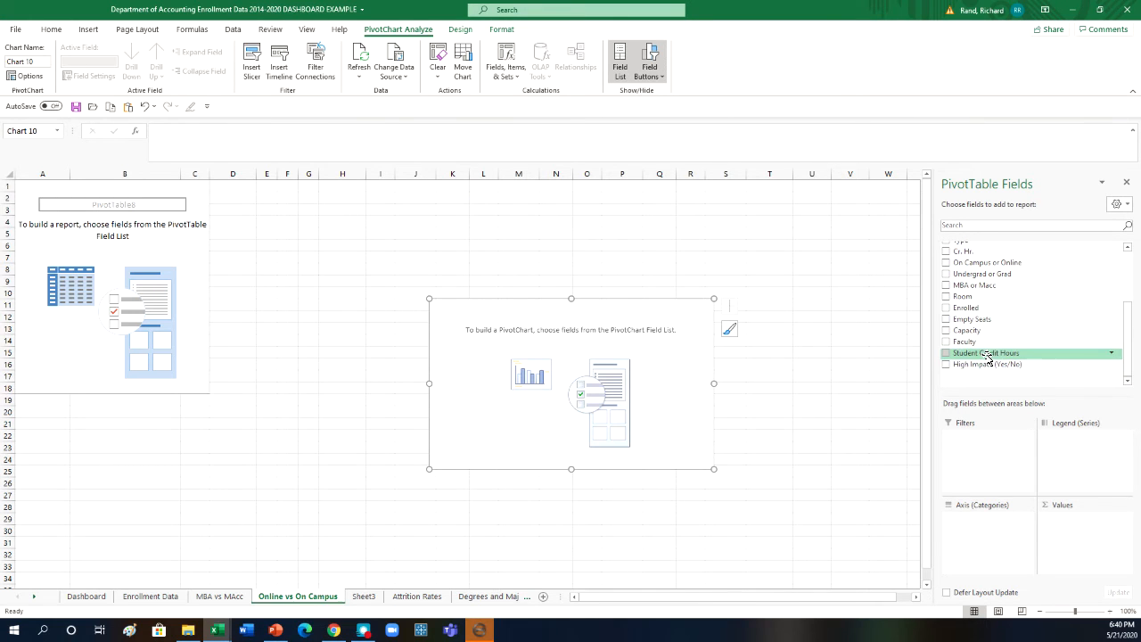
{"action": "left_click_drag", "start_coordinate": [988, 356], "coordinate": [1076, 526]}
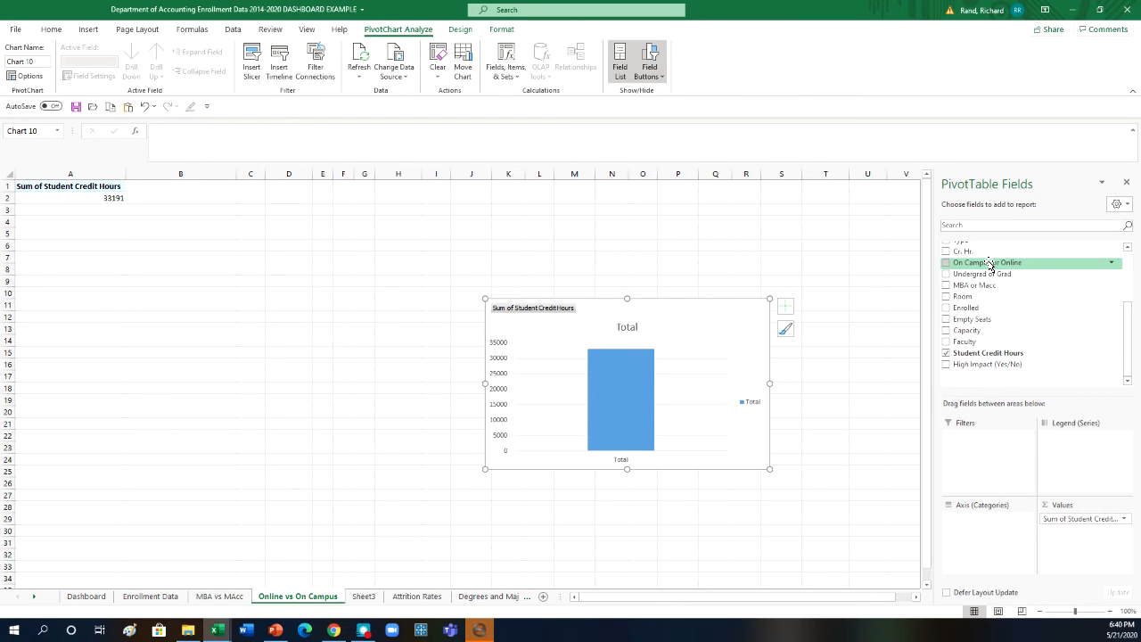
{"action": "left_click_drag", "start_coordinate": [989, 265], "coordinate": [982, 527]}
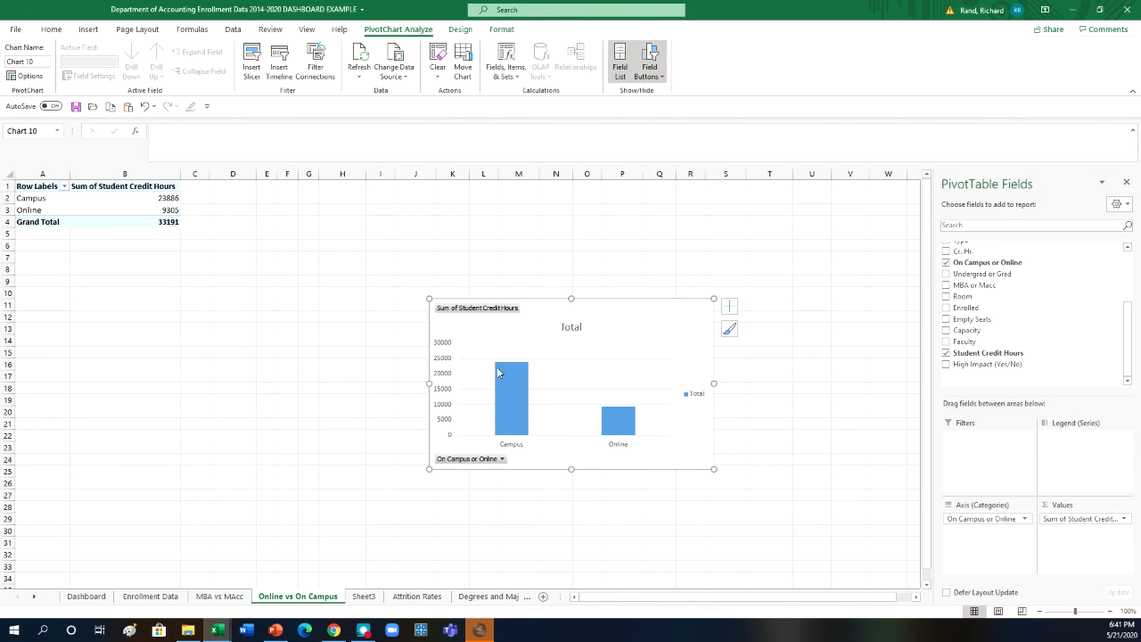
- Add data labels to the columns of the online versus on-campus credit hours chart
{"action": "mouse_move", "coordinate": [622, 434]}
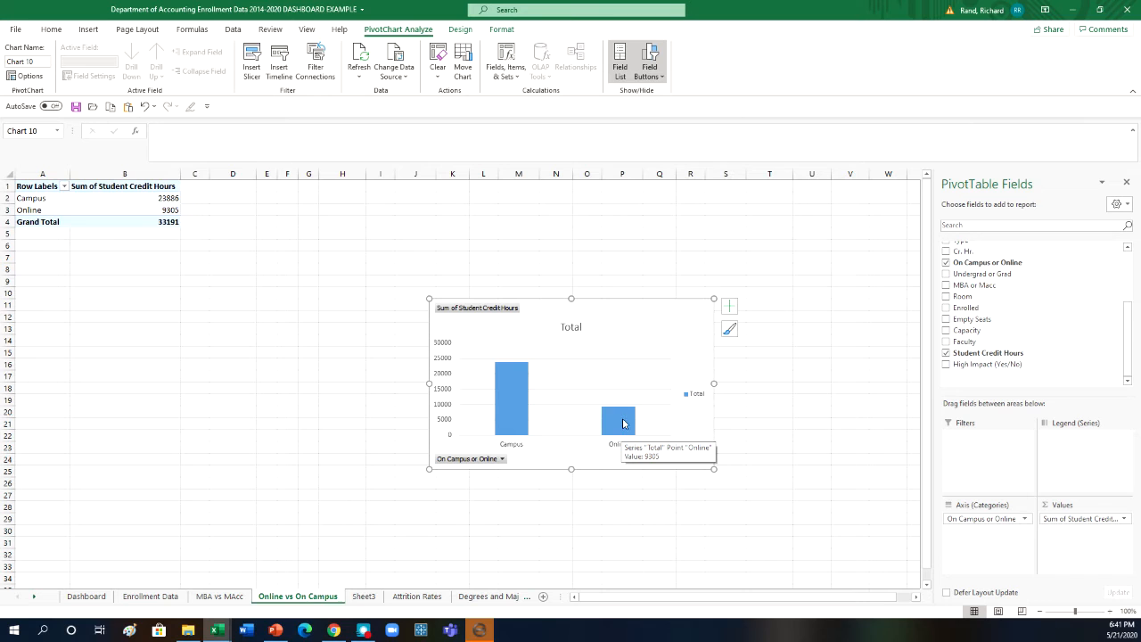
{"action": "right_click", "coordinate": [622, 431]}
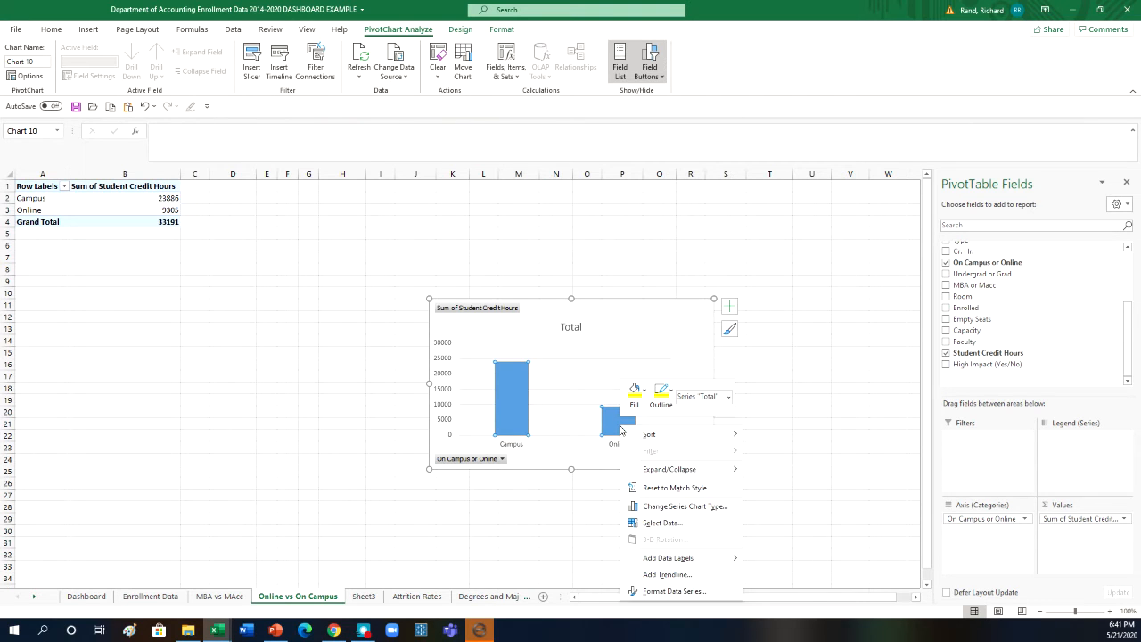
{"action": "left_click", "coordinate": [671, 559]}
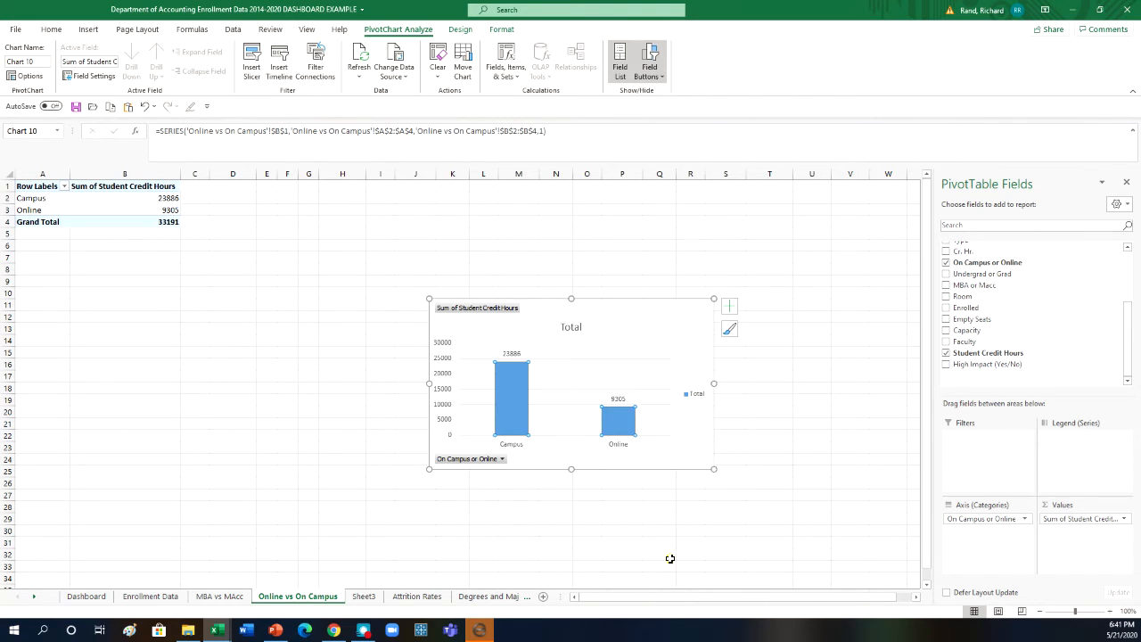
- Retitle the chart "Online vs On Campus SCH" and format the title in bold black
{"action": "left_click", "coordinate": [575, 329]}
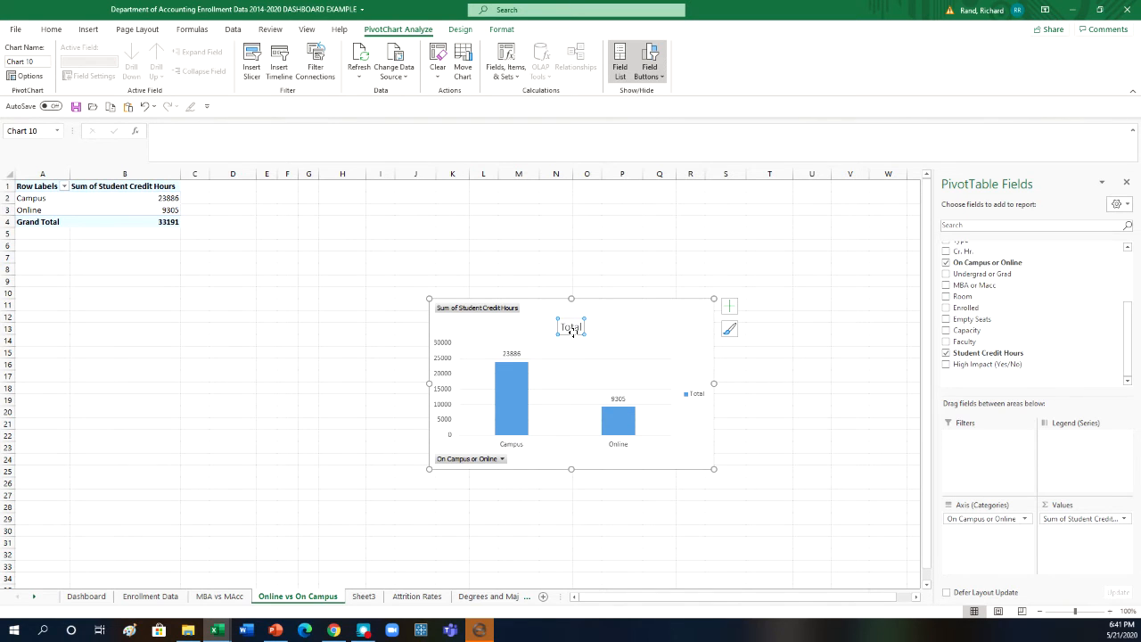
{"action": "type", "text": "Online vs On Campus SCH"}
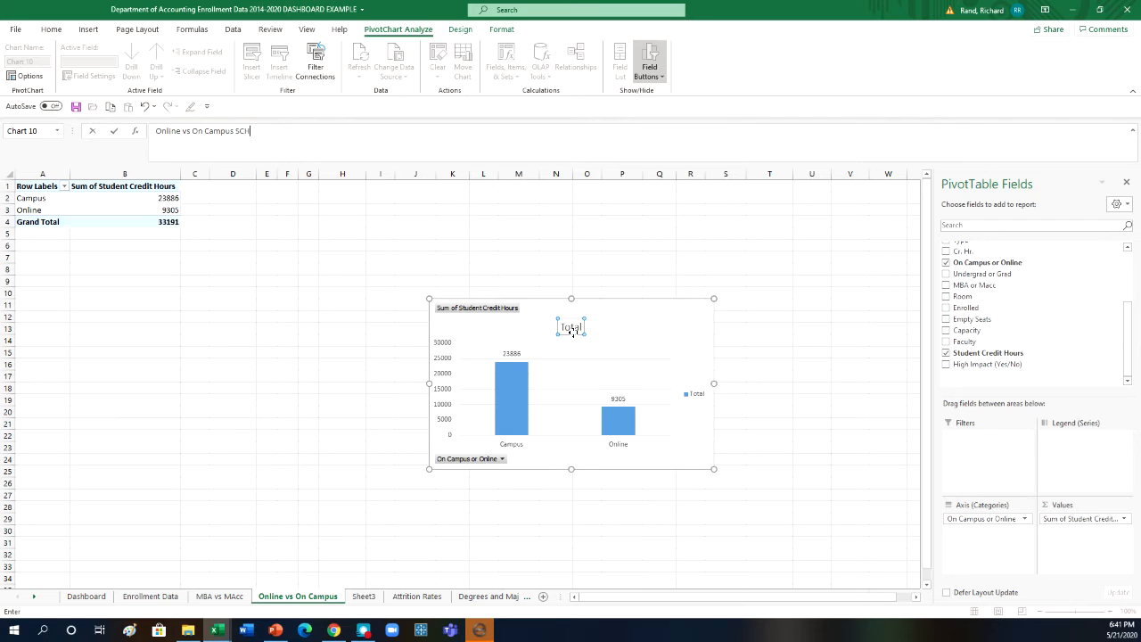
{"action": "key", "text": "Return"}
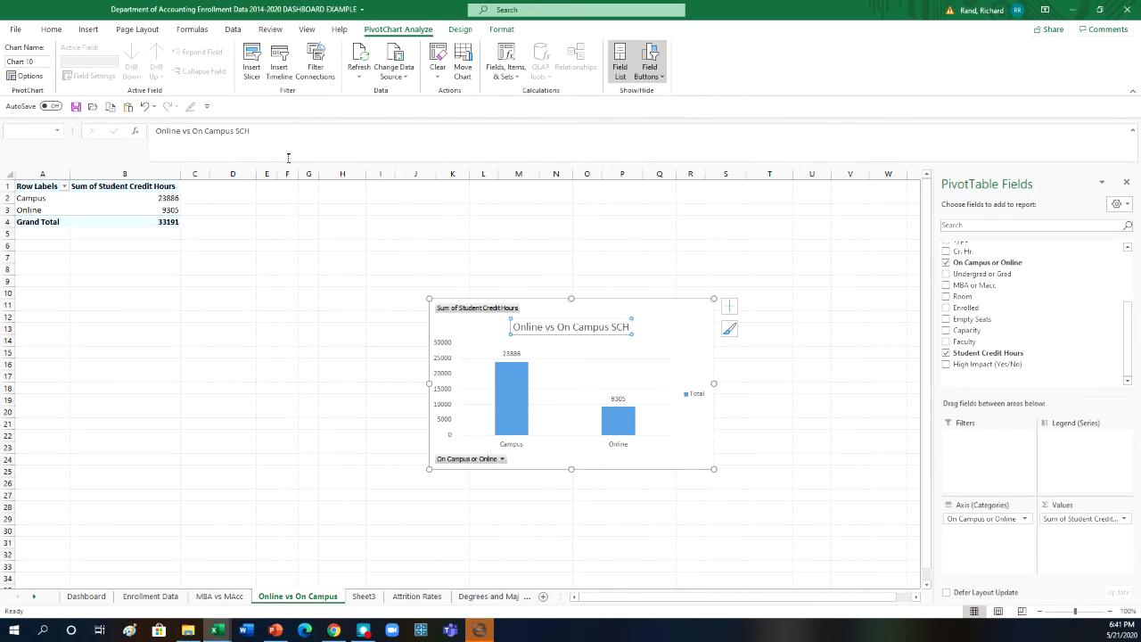
{"action": "left_click", "coordinate": [50, 29]}
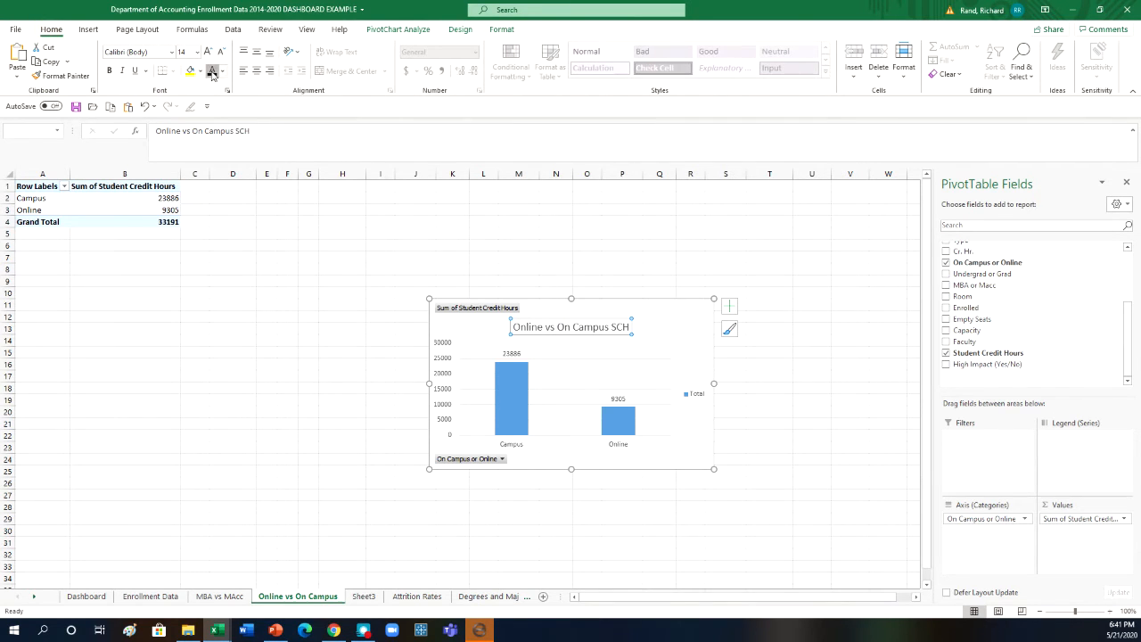
{"action": "left_click", "coordinate": [111, 72]}
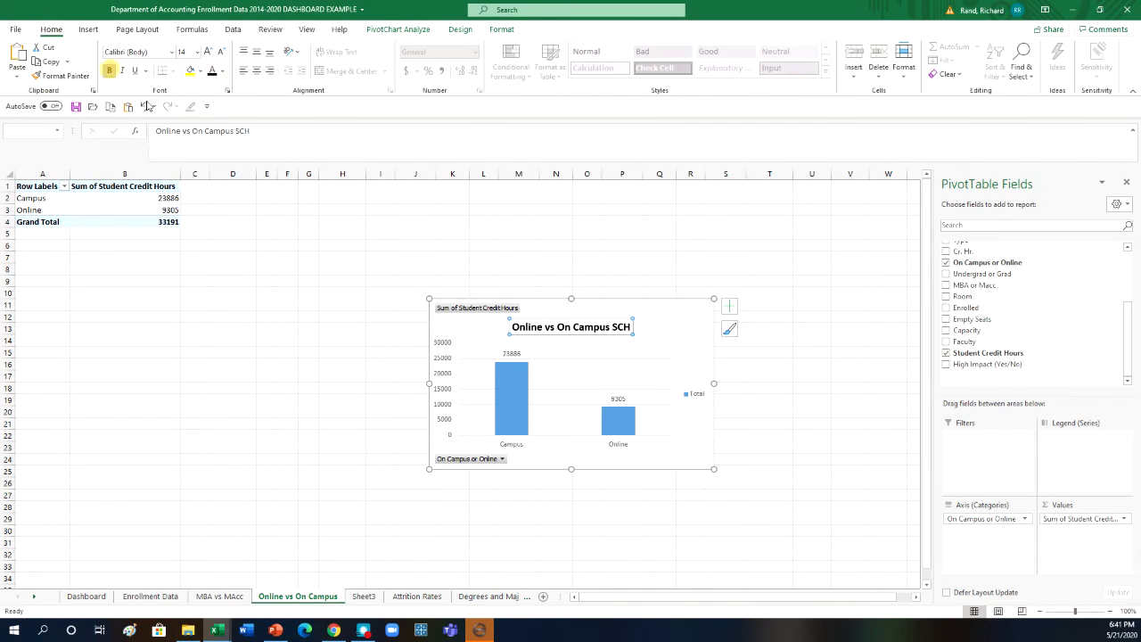
{"action": "left_click", "coordinate": [772, 316]}
{"action": "left_click", "coordinate": [767, 390]}
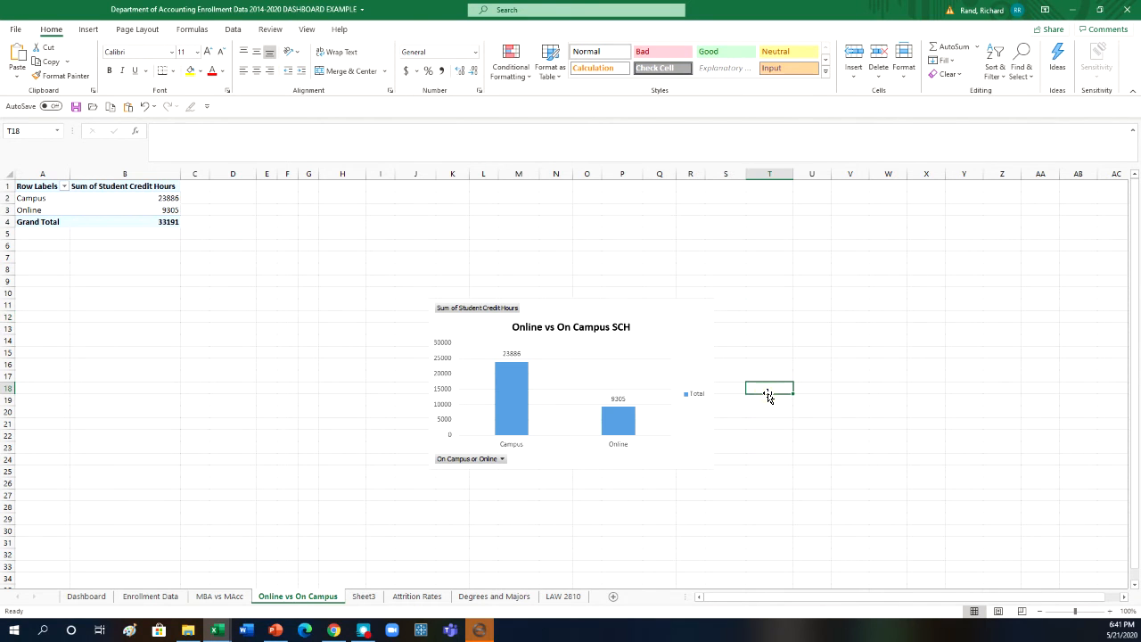
- Fill only the Campus column of the chart with the standard Purple color
{"action": "left_click", "coordinate": [528, 419]}
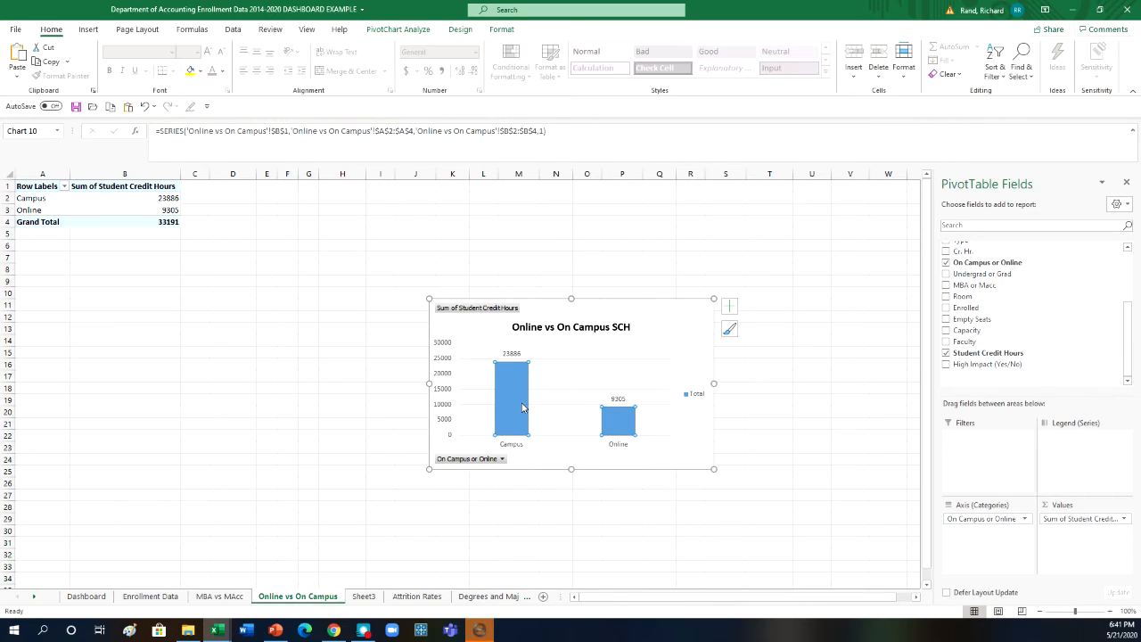
{"action": "left_click", "coordinate": [522, 408]}
{"action": "right_click", "coordinate": [523, 407]}
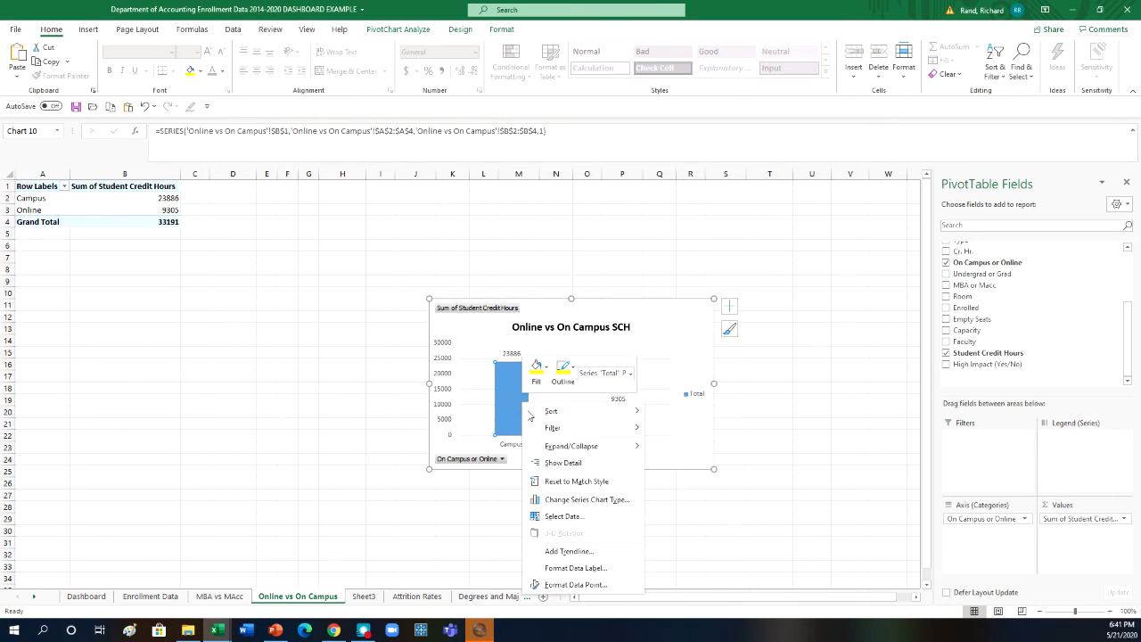
{"action": "left_click", "coordinate": [537, 367]}
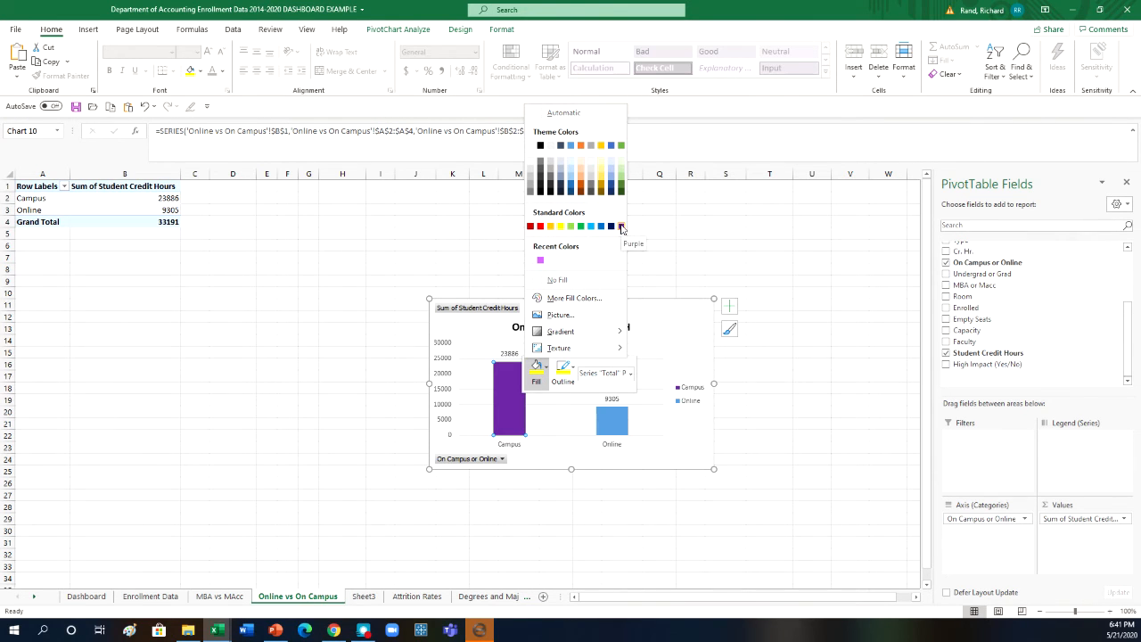
{"action": "left_click", "coordinate": [622, 227]}
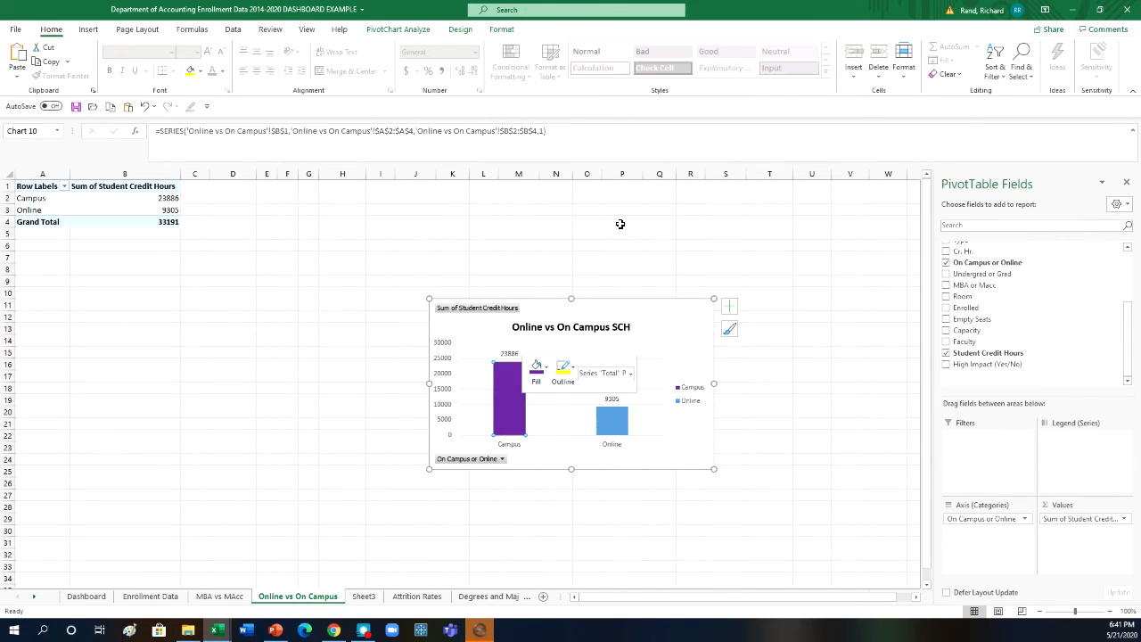
- Fill only the Online column of the chart with yellow
{"action": "left_click", "coordinate": [621, 431]}
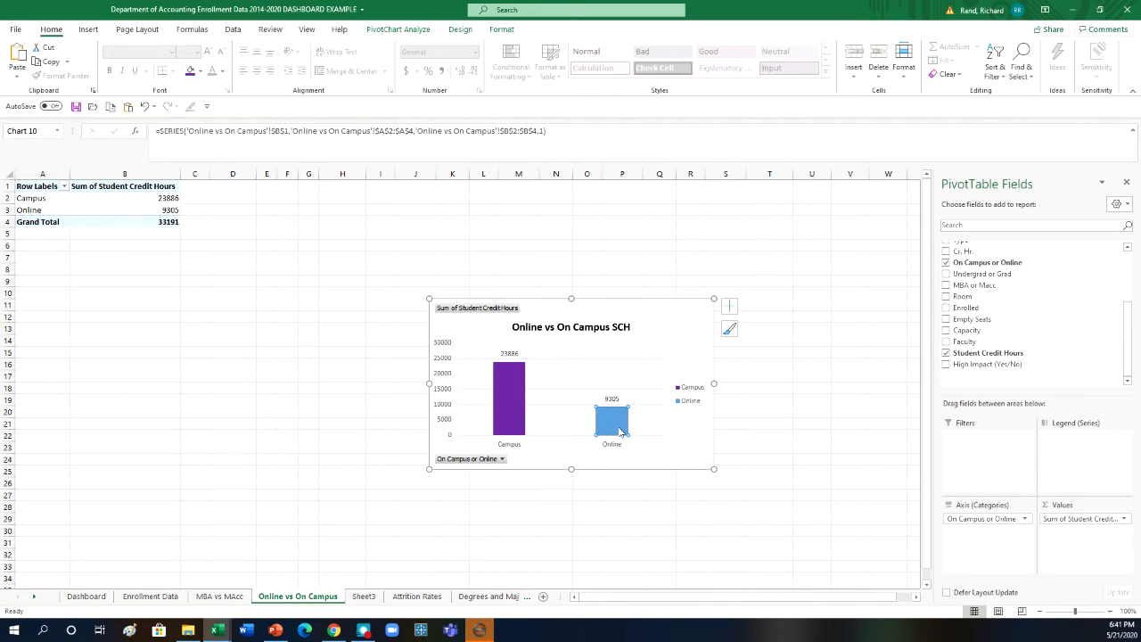
{"action": "right_click", "coordinate": [621, 432]}
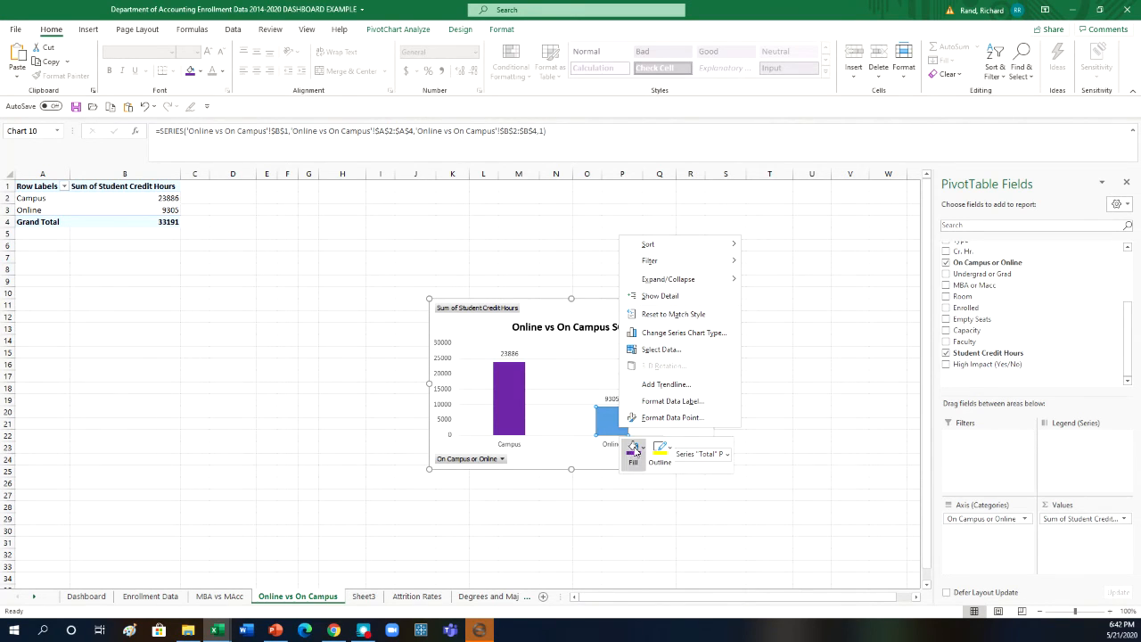
{"action": "left_click", "coordinate": [635, 449]}
{"action": "left_click", "coordinate": [655, 309]}
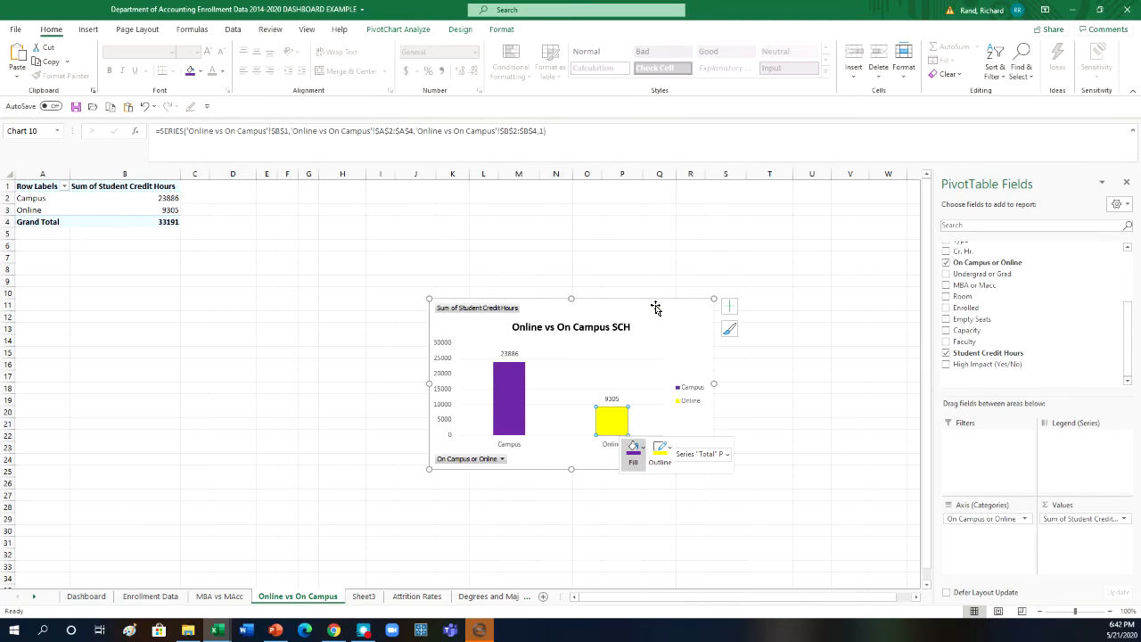
{"action": "left_click", "coordinate": [786, 374]}
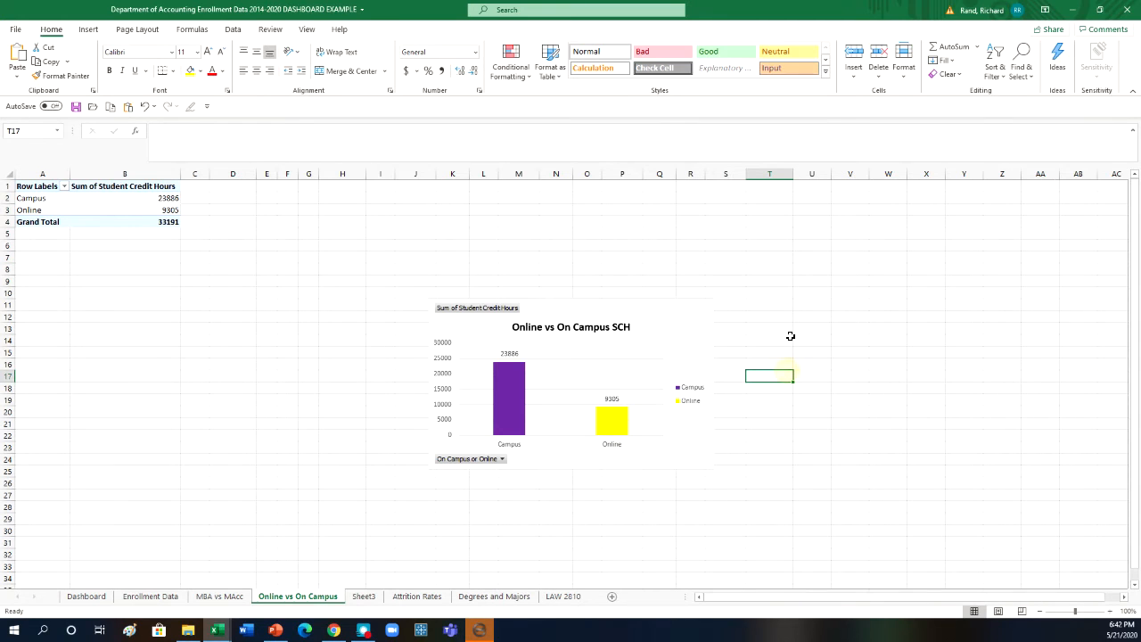
- Change the Online vs On Campus SCH chart from clustered column to a basic pie chart
{"action": "right_click", "coordinate": [680, 322]}
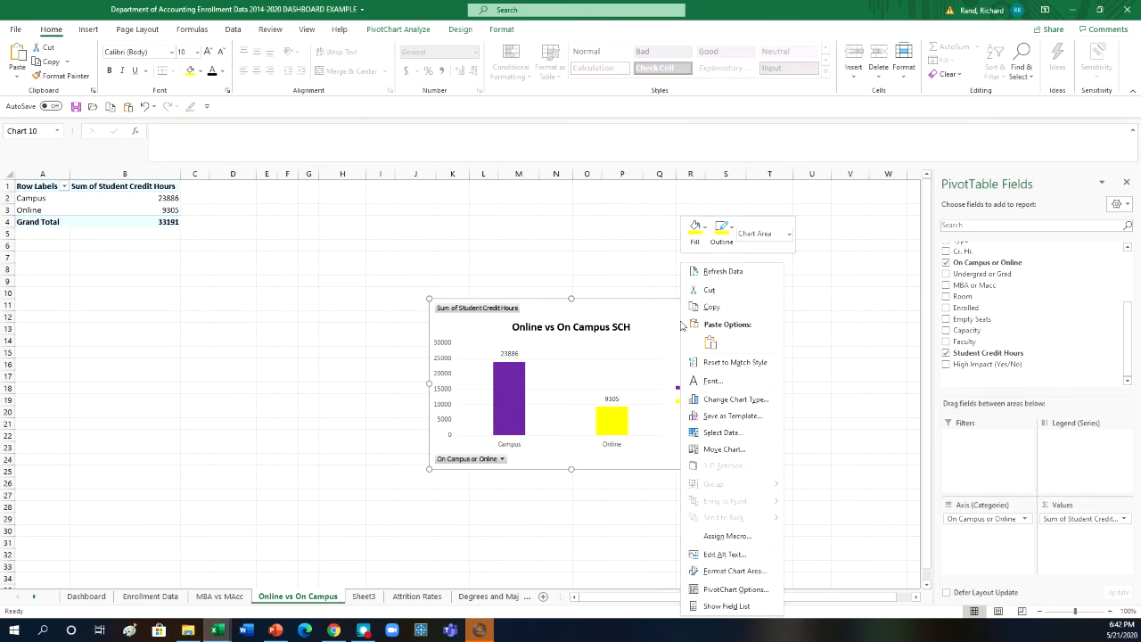
{"action": "left_click", "coordinate": [712, 401]}
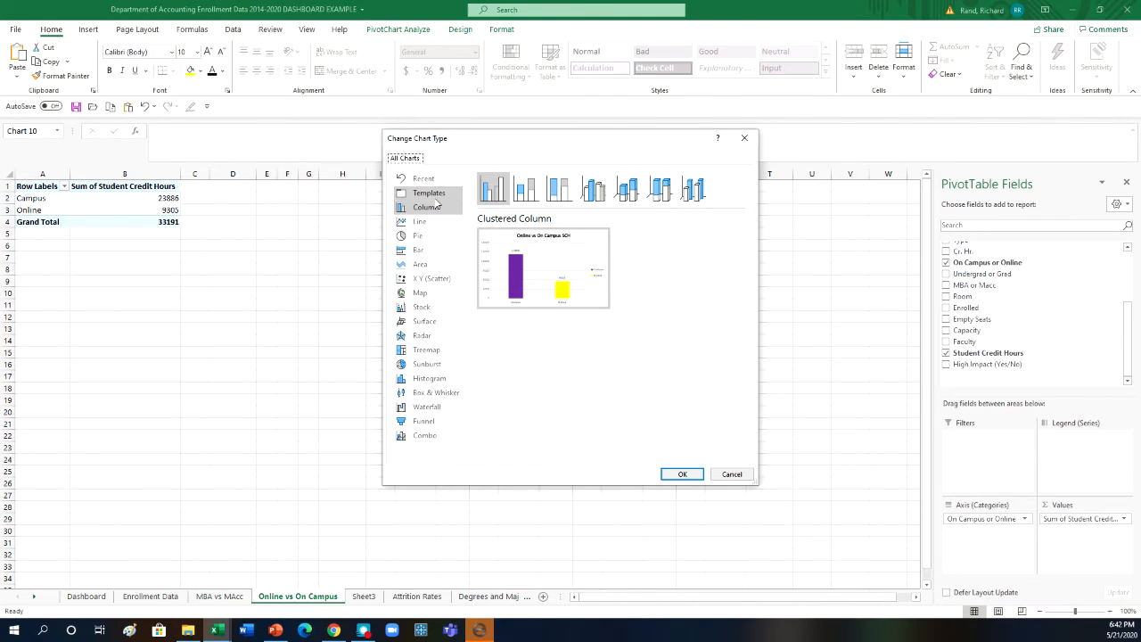
{"action": "left_click", "coordinate": [418, 235]}
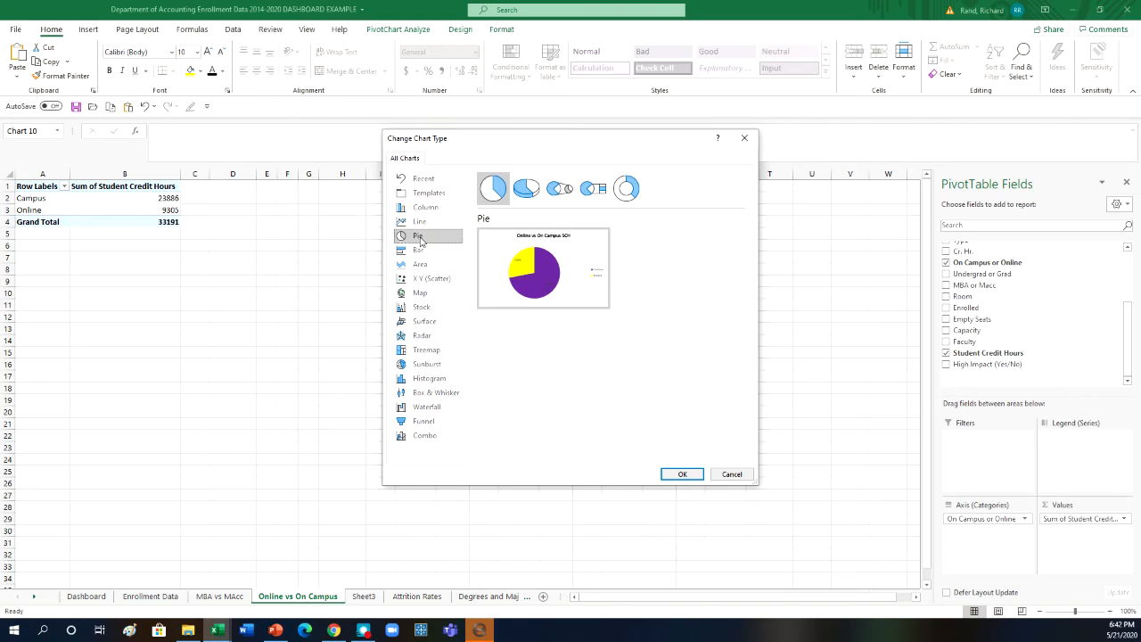
{"action": "left_click", "coordinate": [492, 189]}
{"action": "left_click", "coordinate": [680, 475]}
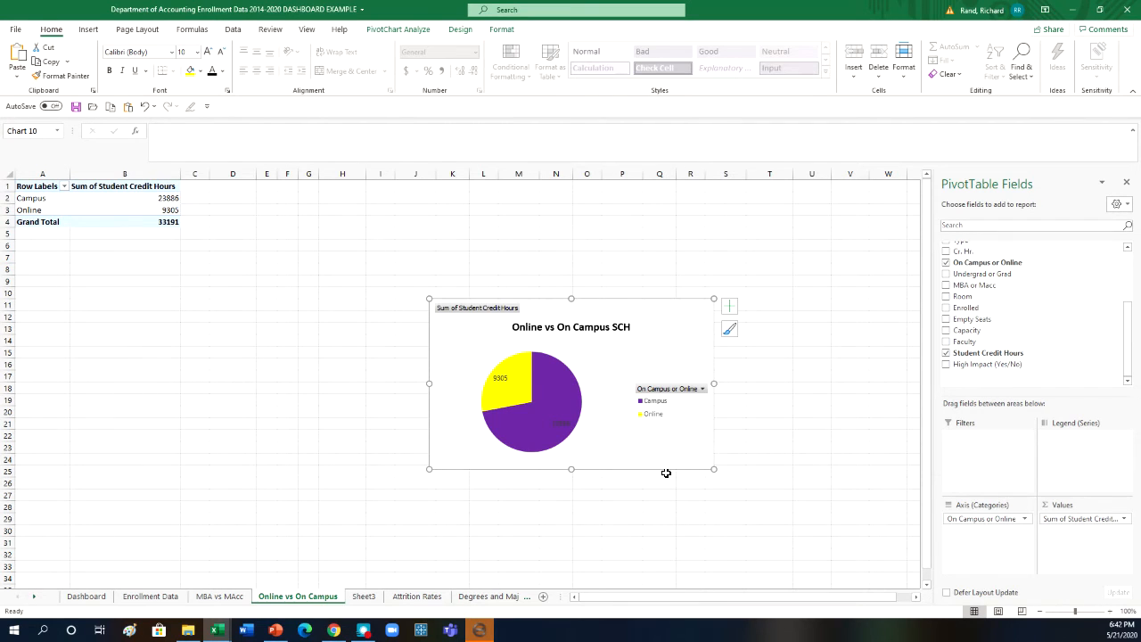
- Add the percentage and category name to the pie chart's data labels, keeping the value
{"action": "left_click", "coordinate": [502, 381]}
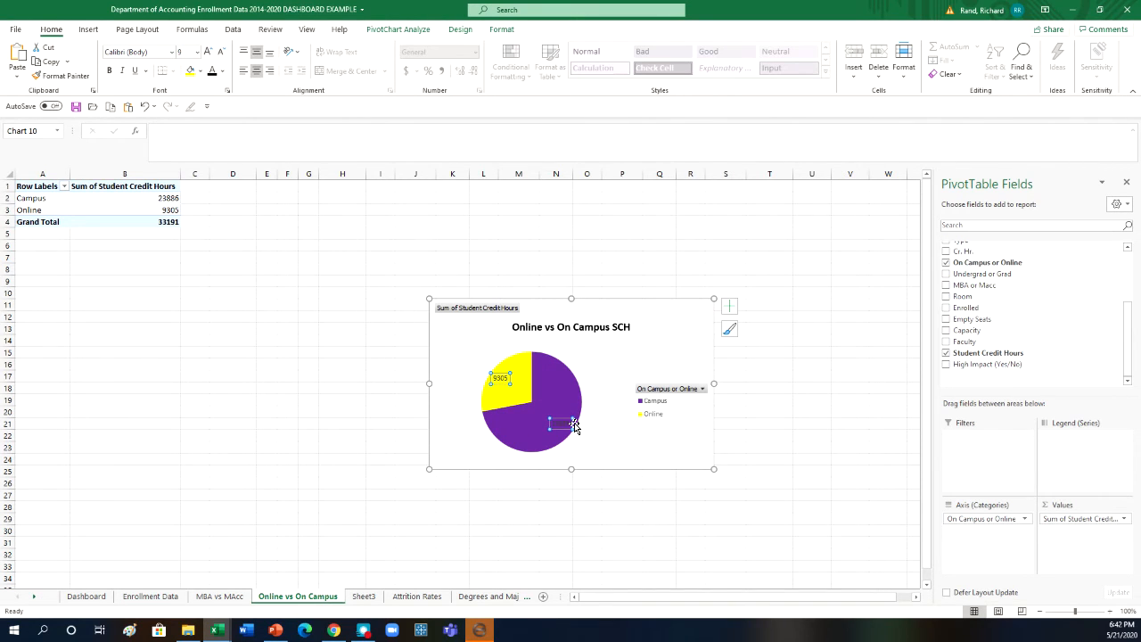
{"action": "mouse_move", "coordinate": [575, 426]}
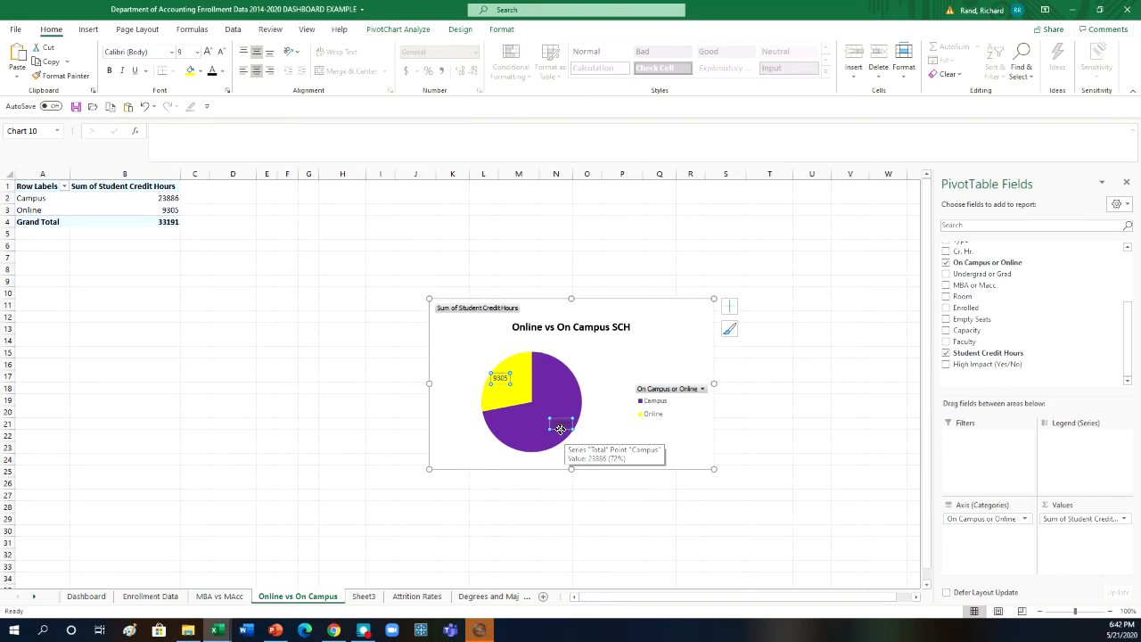
{"action": "right_click", "coordinate": [560, 429]}
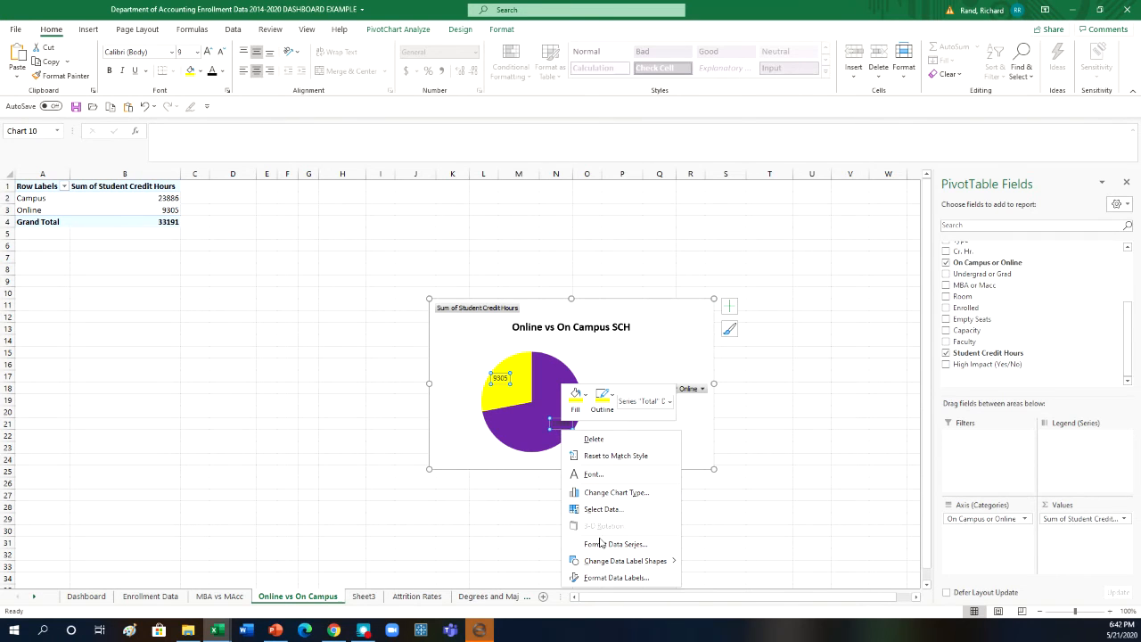
{"action": "left_click", "coordinate": [605, 578]}
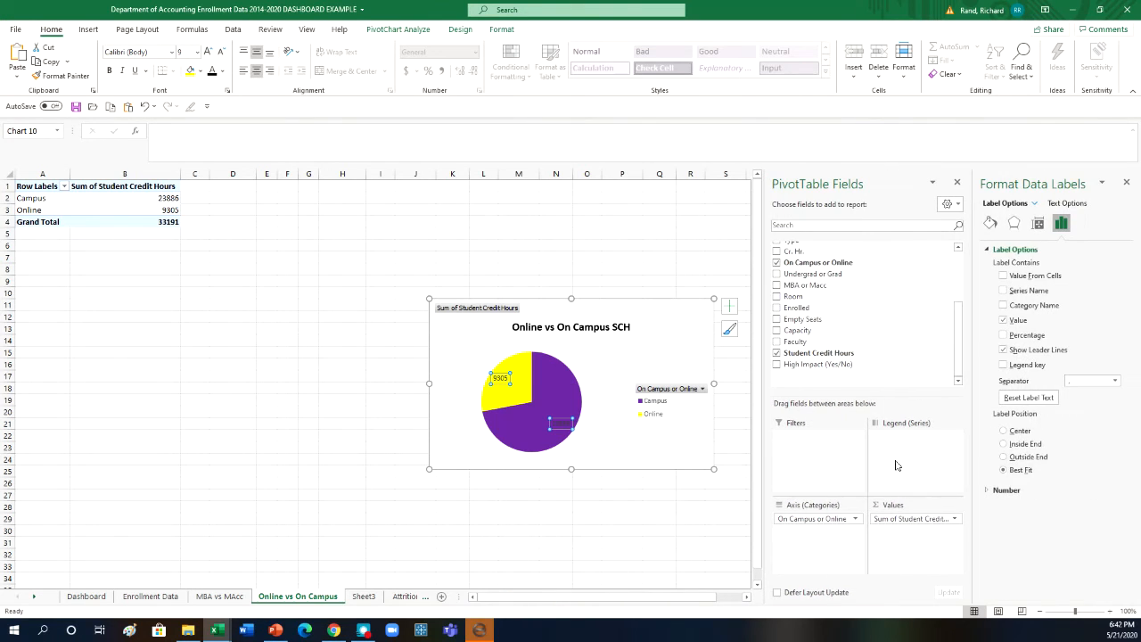
{"action": "left_click", "coordinate": [1003, 335]}
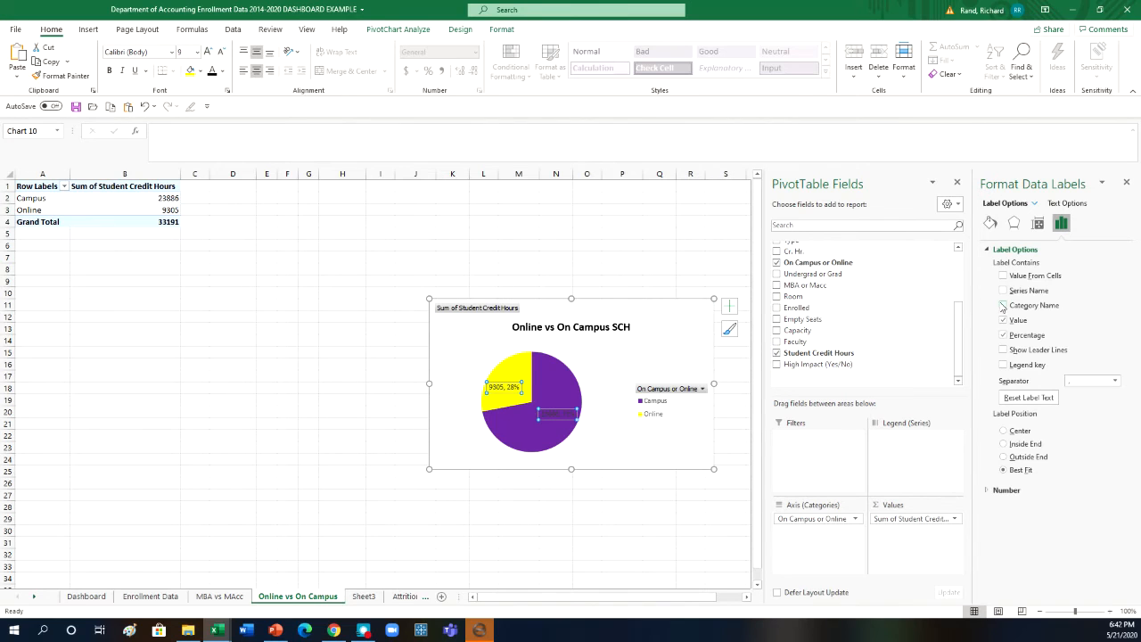
{"action": "left_click", "coordinate": [1003, 306]}
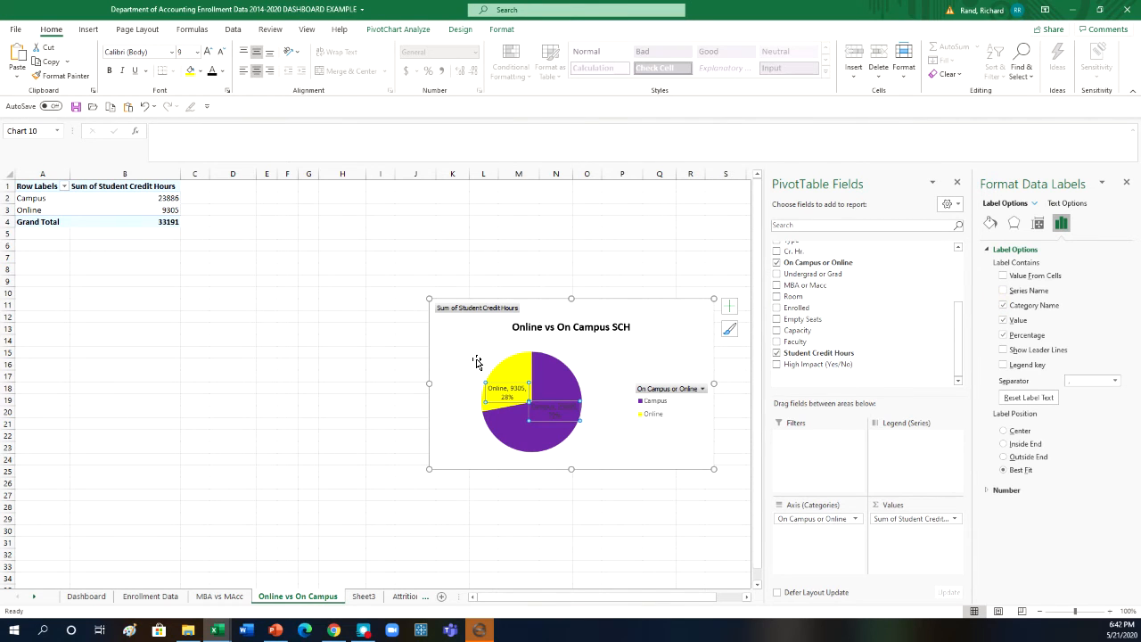
{"action": "left_click", "coordinate": [623, 446]}
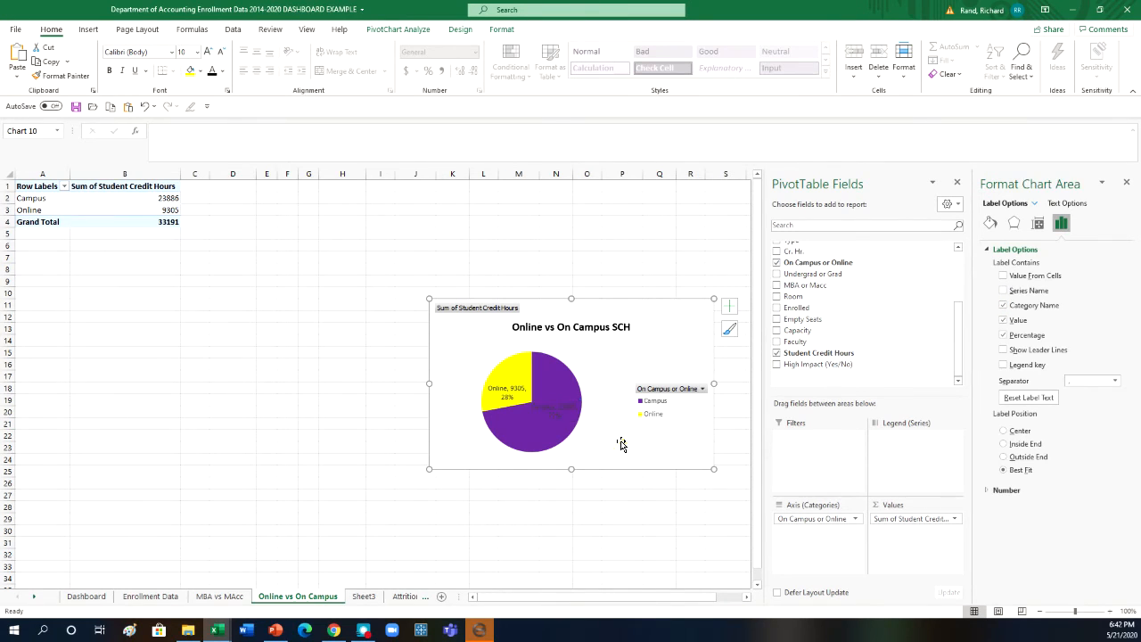
- Make the data label on the Online slice bold
{"action": "left_click", "coordinate": [503, 388]}
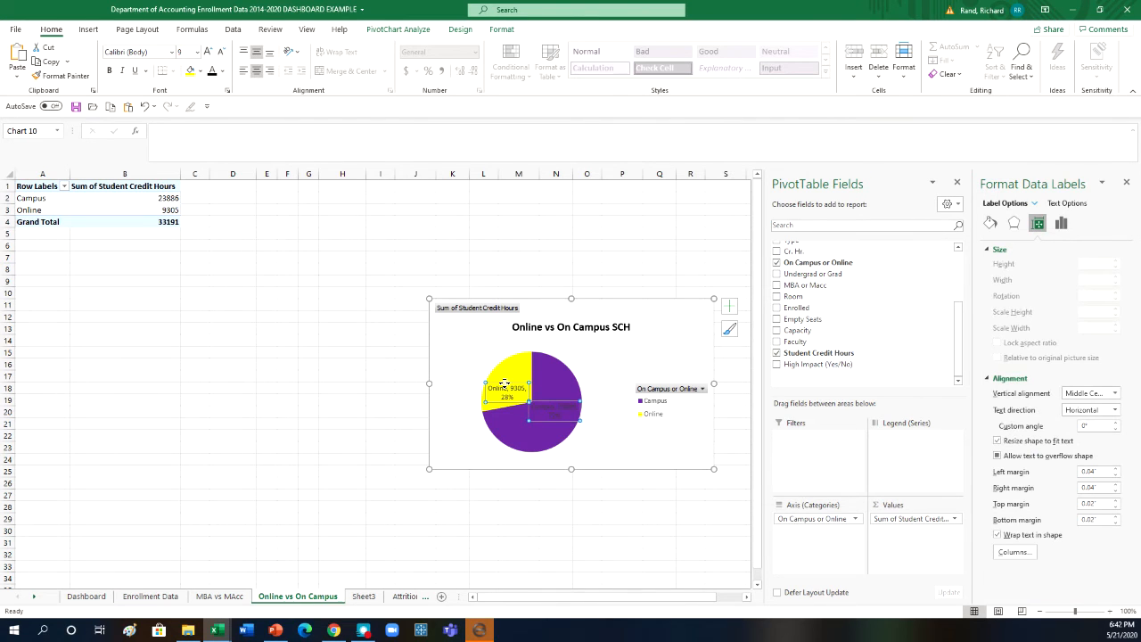
{"action": "left_click", "coordinate": [505, 389]}
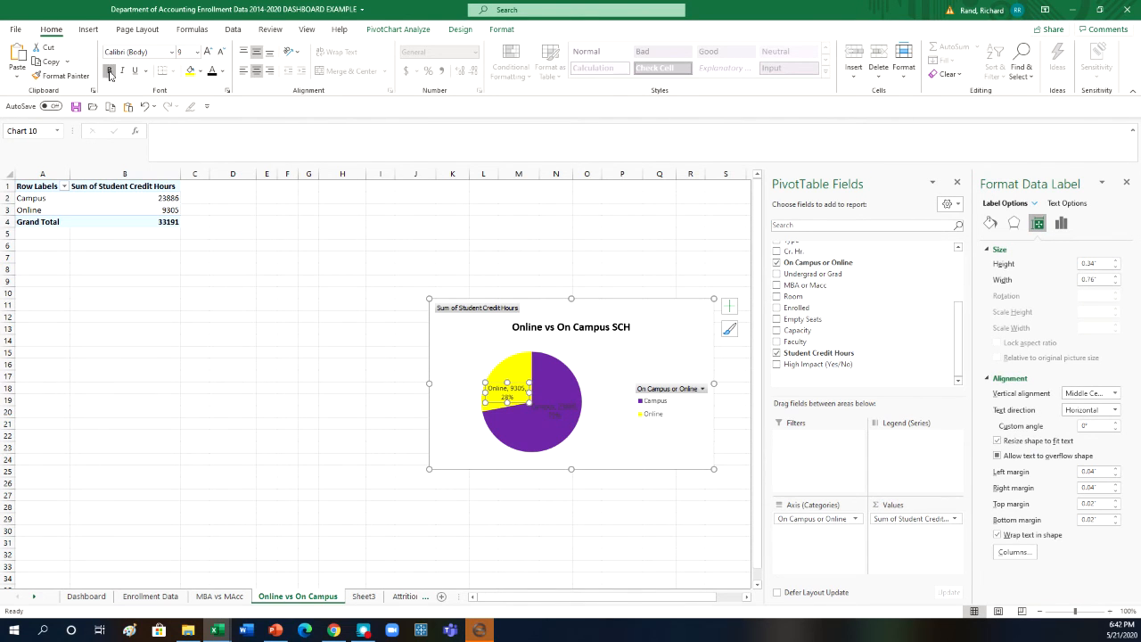
{"action": "left_click", "coordinate": [227, 339]}
- Set the font color of the Campus slice's data label to standard yellow
{"action": "left_click", "coordinate": [553, 400]}
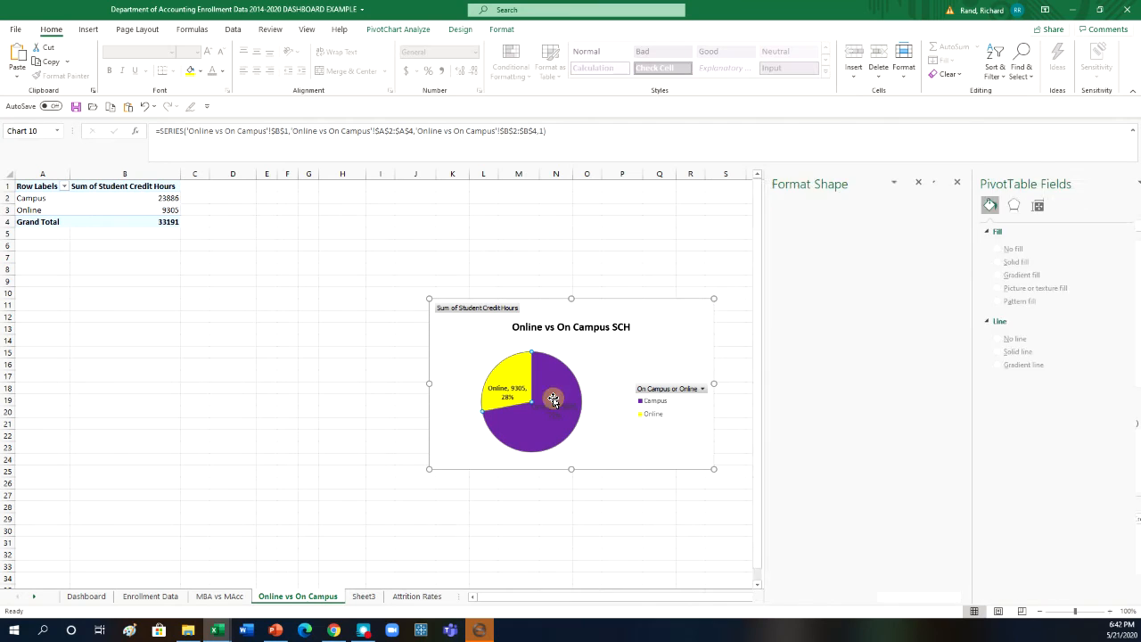
{"action": "left_click", "coordinate": [552, 409]}
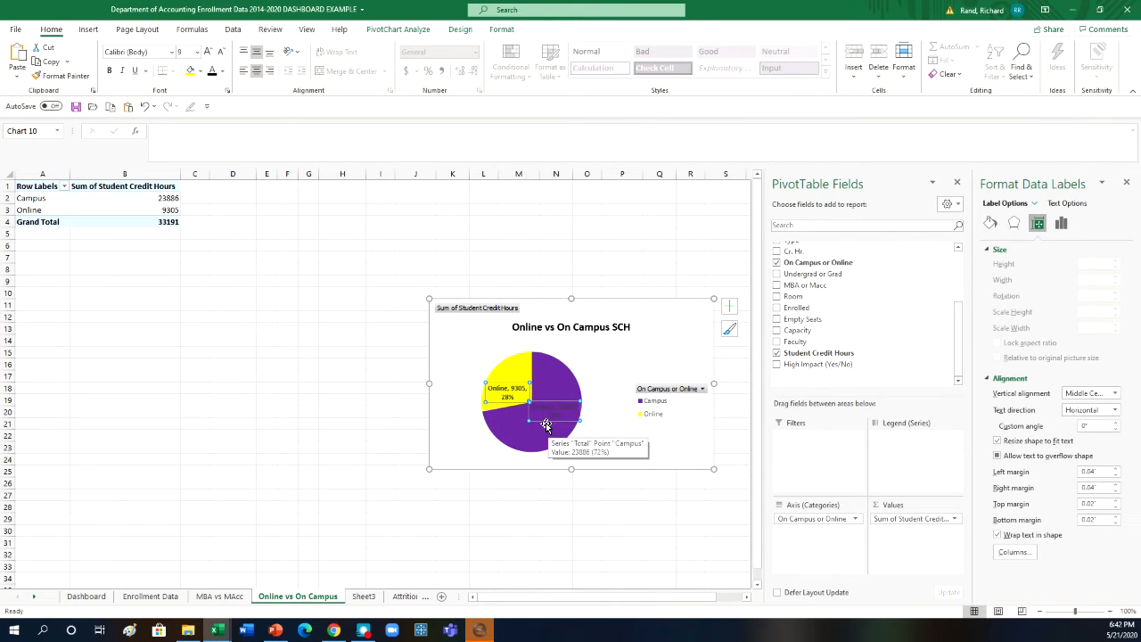
{"action": "left_click", "coordinate": [547, 423]}
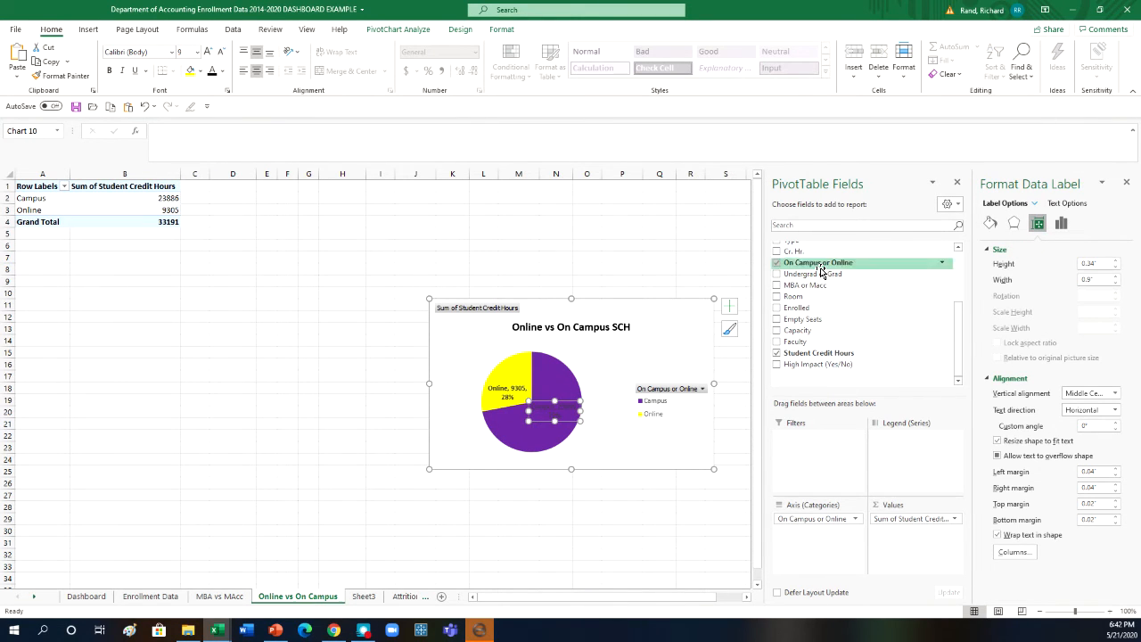
{"action": "left_click", "coordinate": [222, 71]}
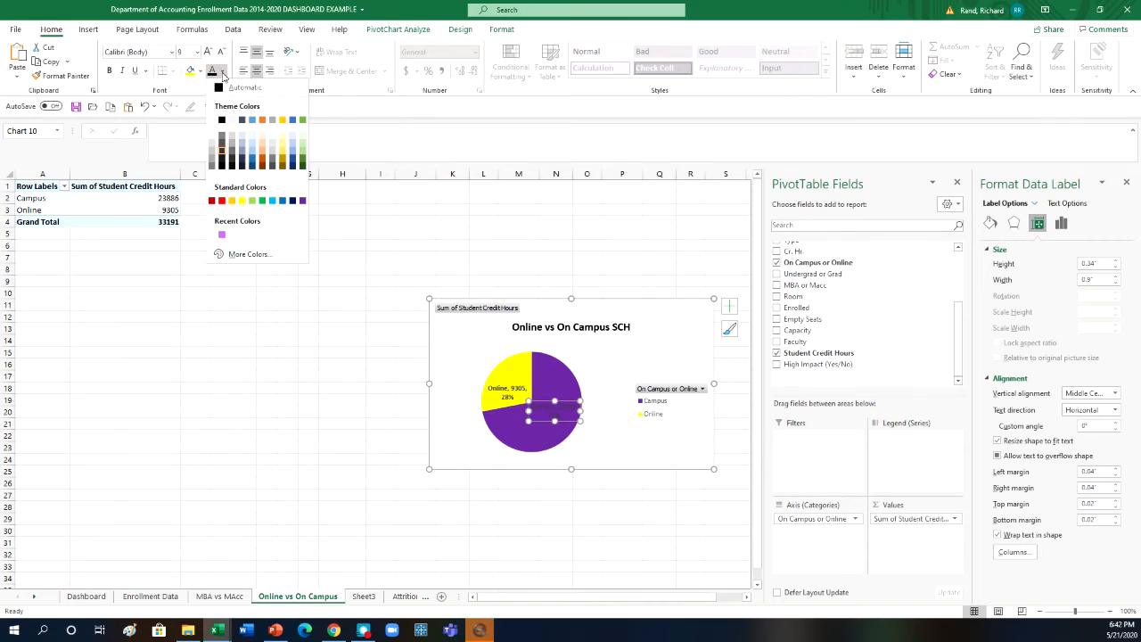
{"action": "left_click", "coordinate": [241, 199]}
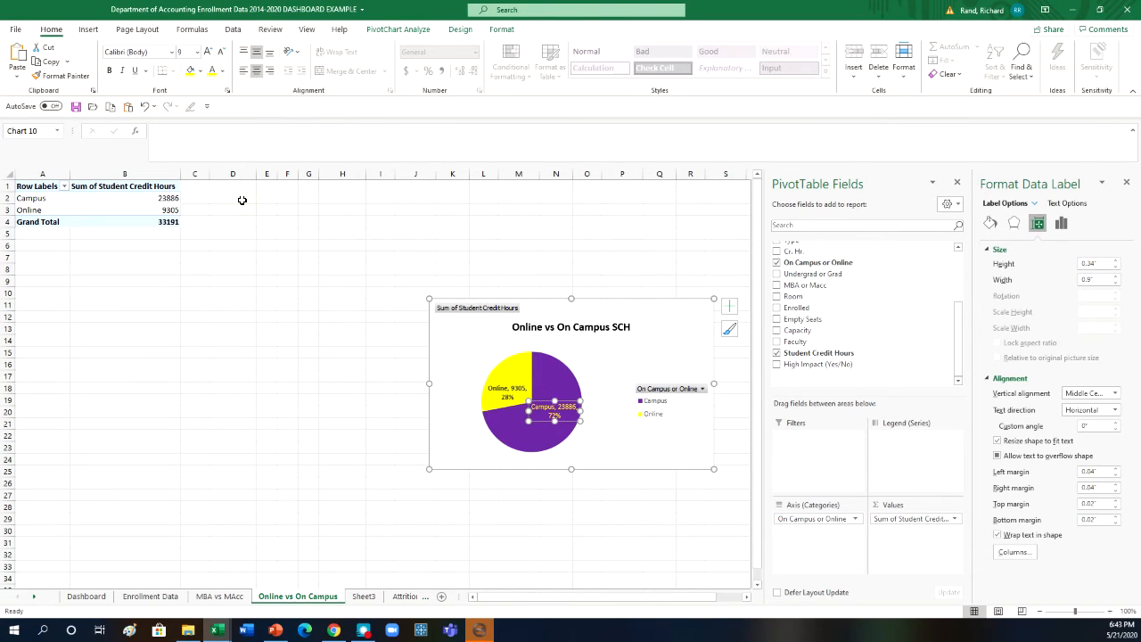
- Make the Campus slice's data label bold
{"action": "left_click", "coordinate": [109, 70]}
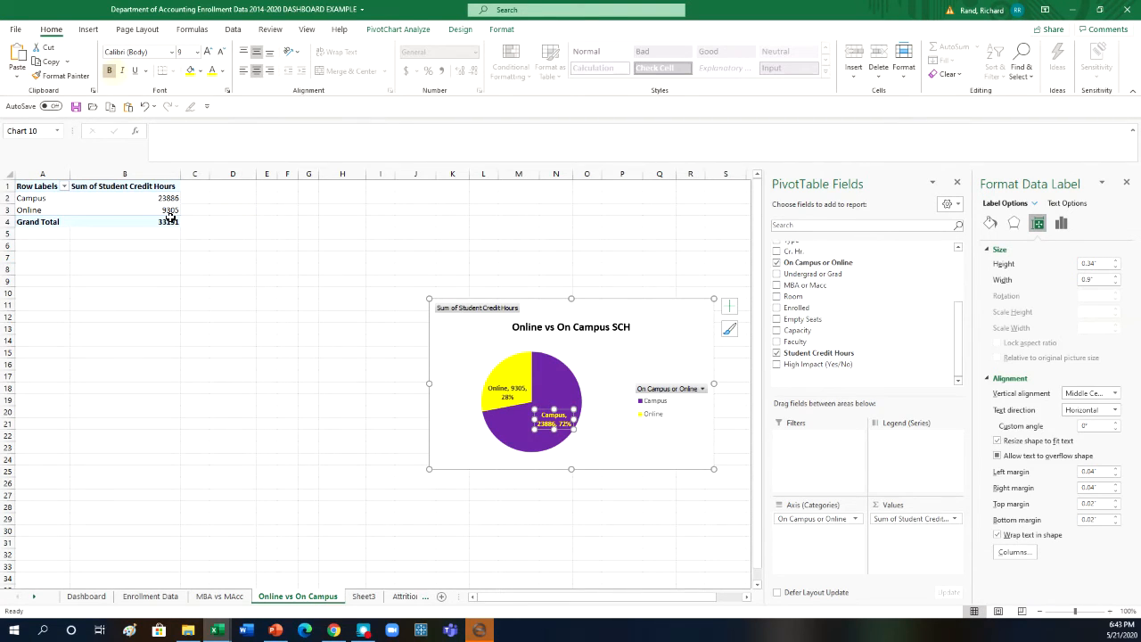
{"action": "left_click", "coordinate": [214, 306]}
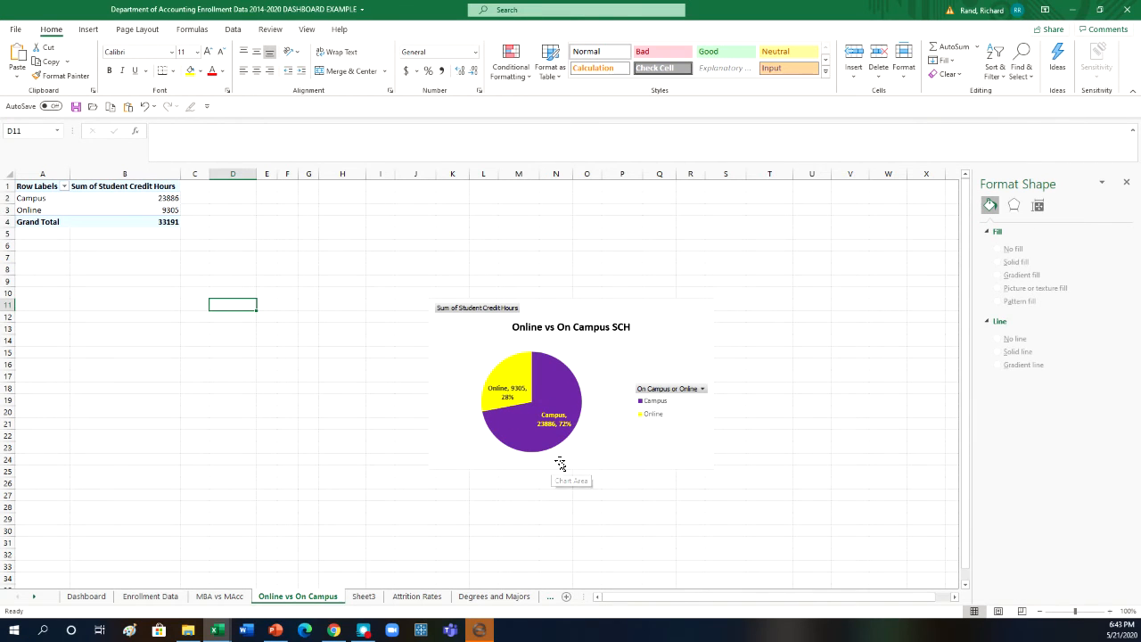
- Move the Online vs On Campus SCH chart to just below the pivot table and enlarge it to about row 24
{"action": "left_click_drag", "start_coordinate": [676, 303], "coordinate": [337, 266]}
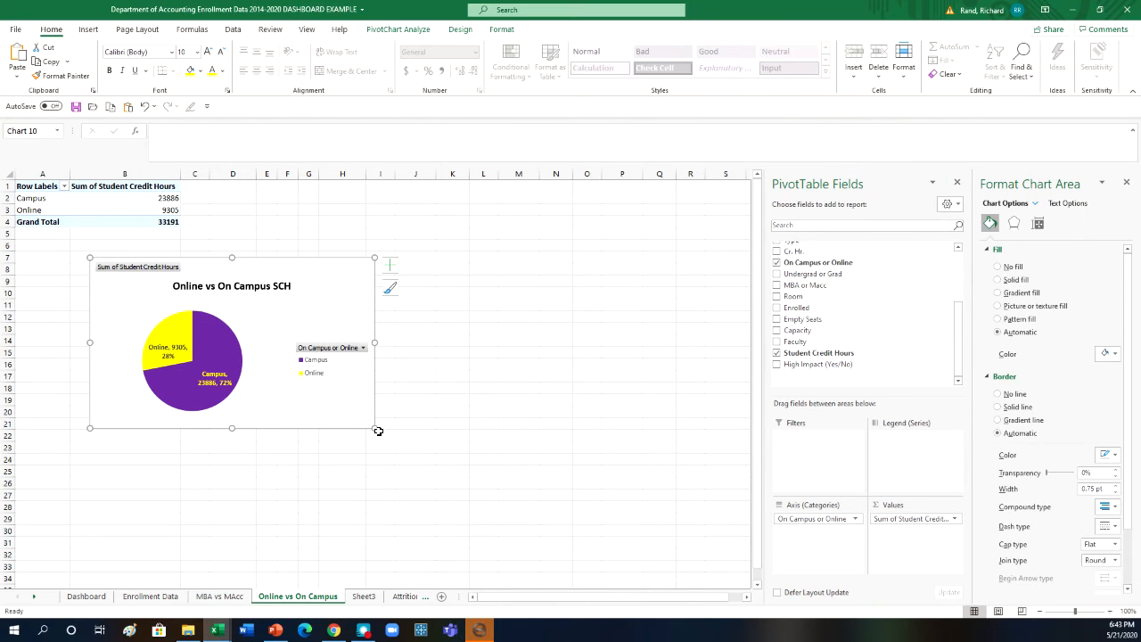
{"action": "left_click_drag", "start_coordinate": [374, 429], "coordinate": [433, 469]}
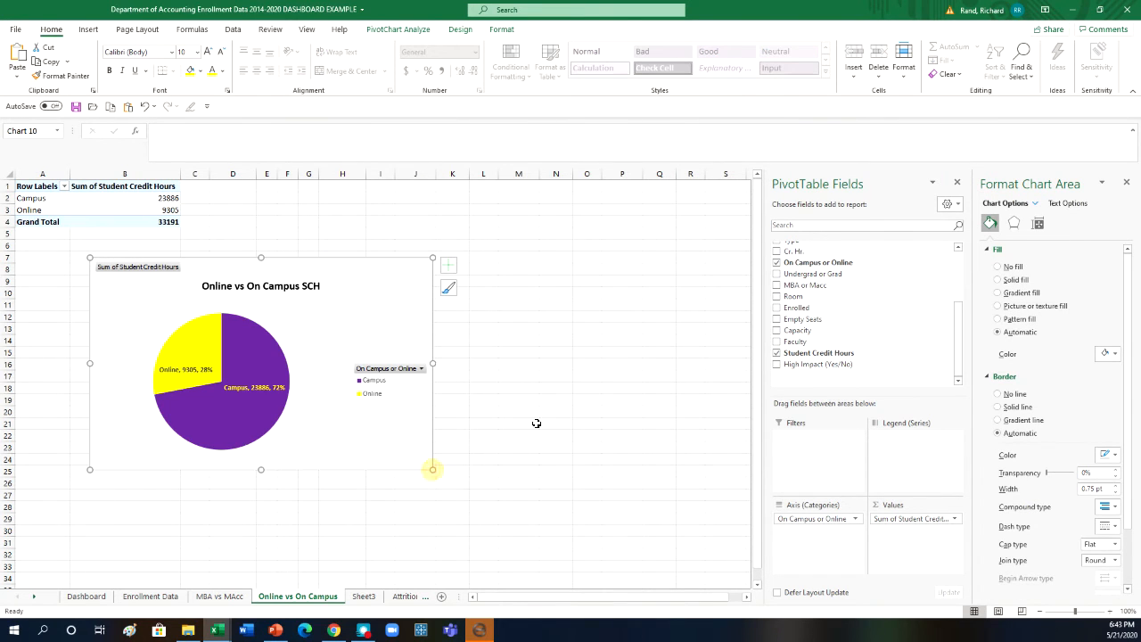
- Increase the font size of both pie chart data labels to 11
{"action": "left_click", "coordinate": [205, 373]}
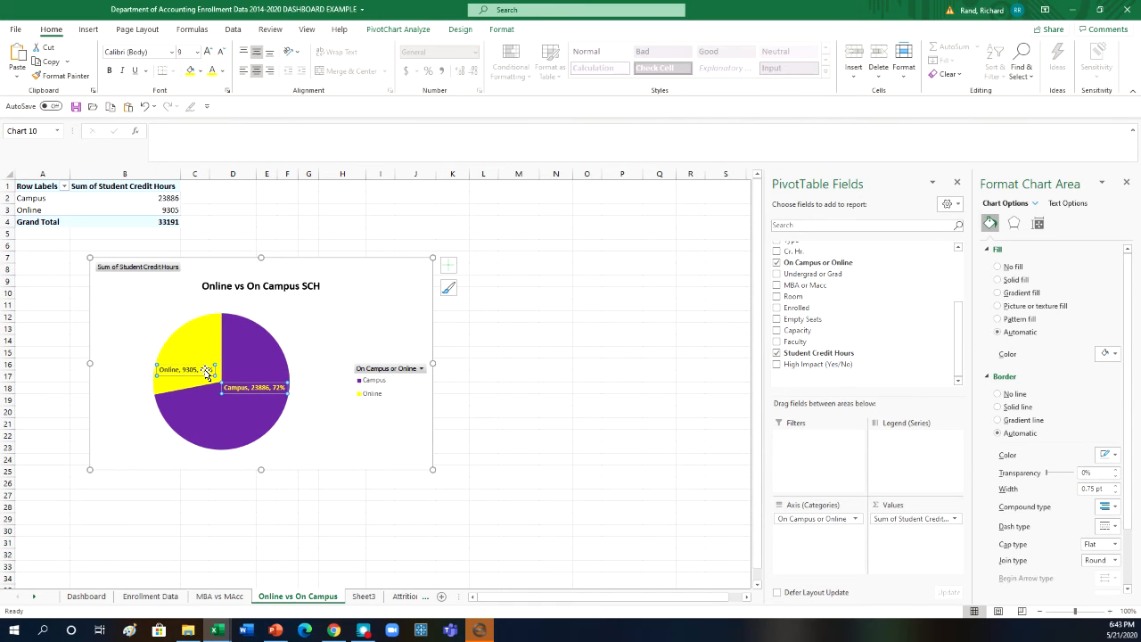
{"action": "left_click", "coordinate": [208, 52]}
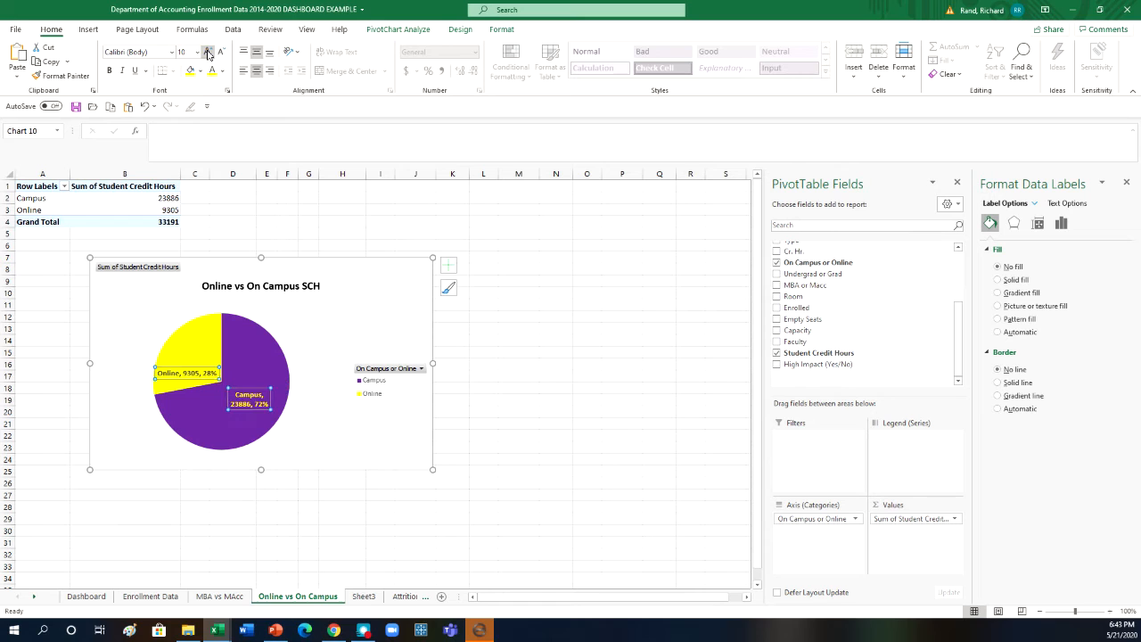
{"action": "left_click", "coordinate": [208, 52]}
{"action": "left_click", "coordinate": [208, 51]}
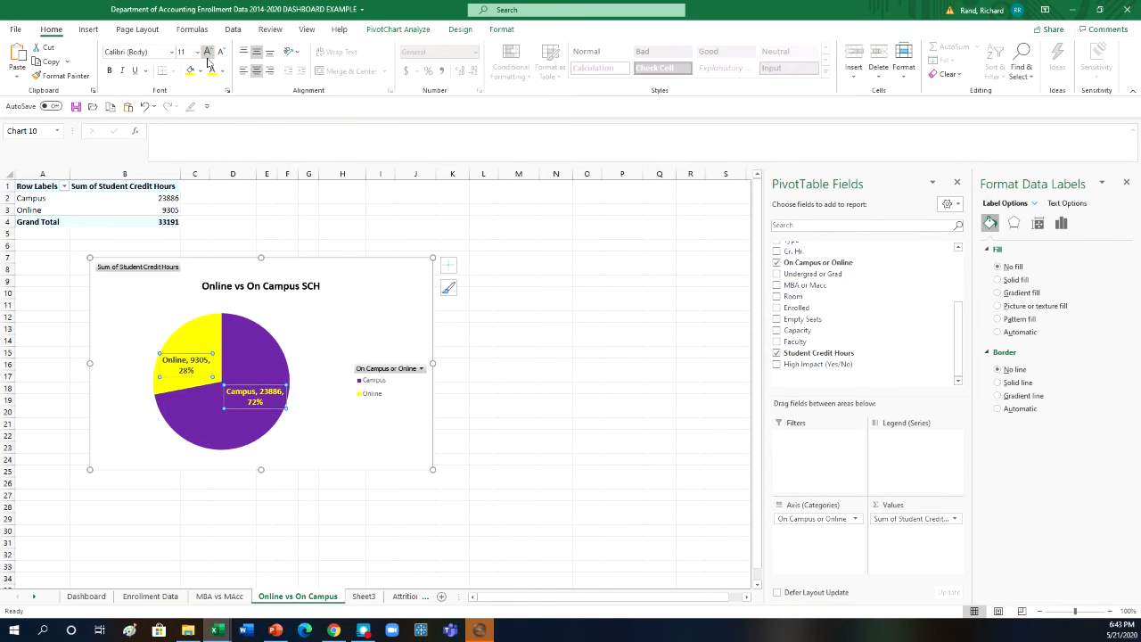
{"action": "left_click", "coordinate": [500, 342]}
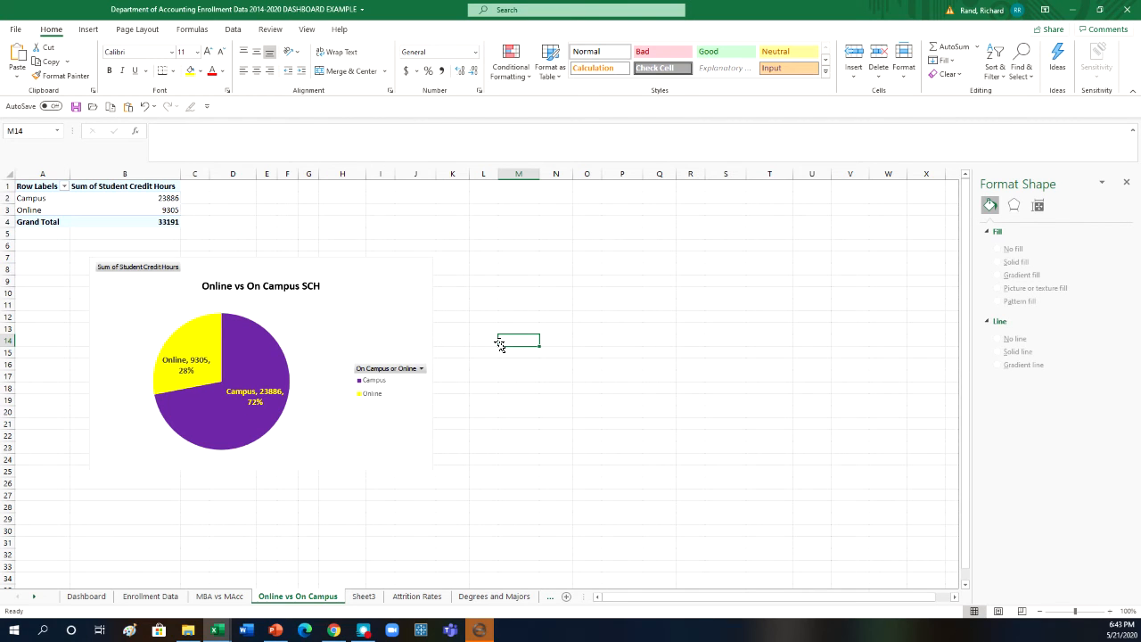
- Insert an Academic Year slicer for the pie chart and place it over the chart's legend area
{"action": "left_click", "coordinate": [398, 311]}
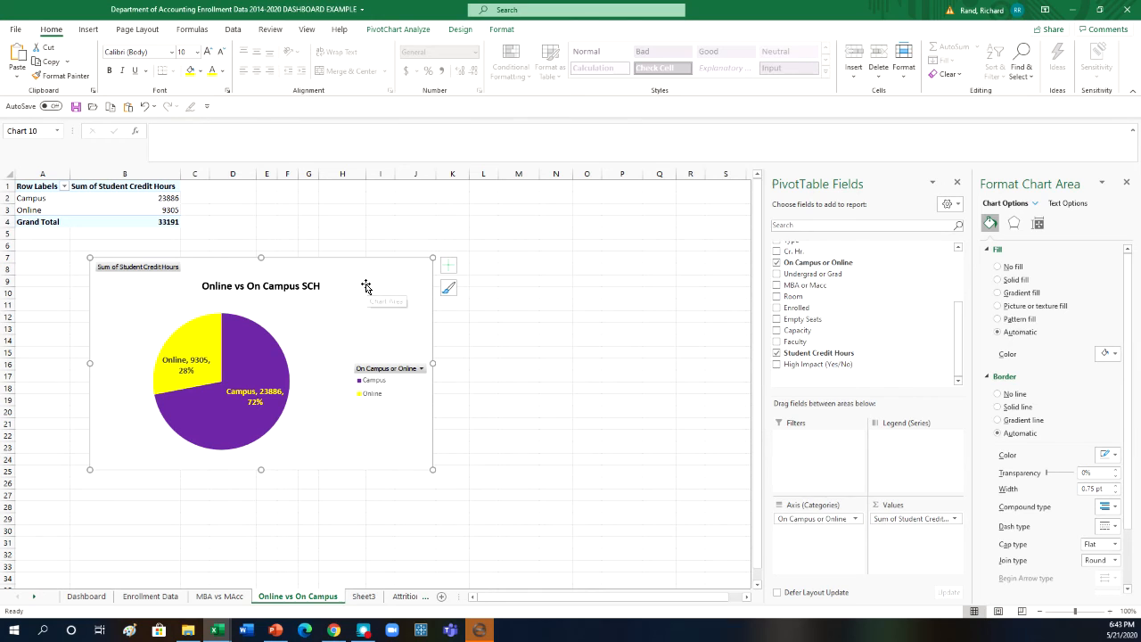
{"action": "left_click", "coordinate": [391, 30]}
{"action": "left_click", "coordinate": [252, 72]}
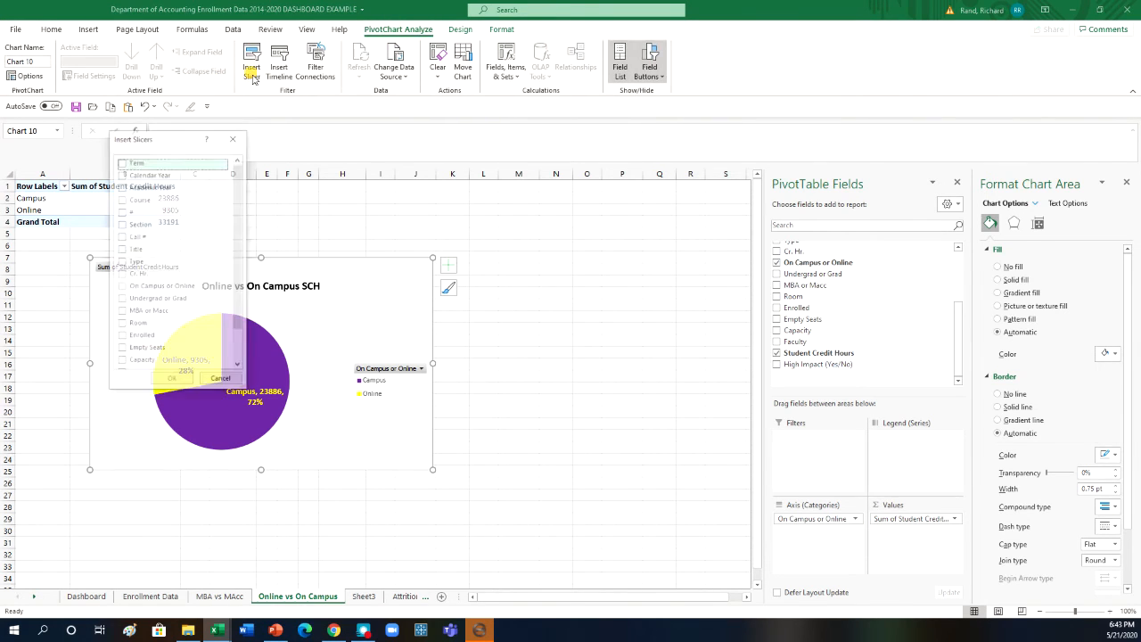
{"action": "left_click", "coordinate": [123, 186]}
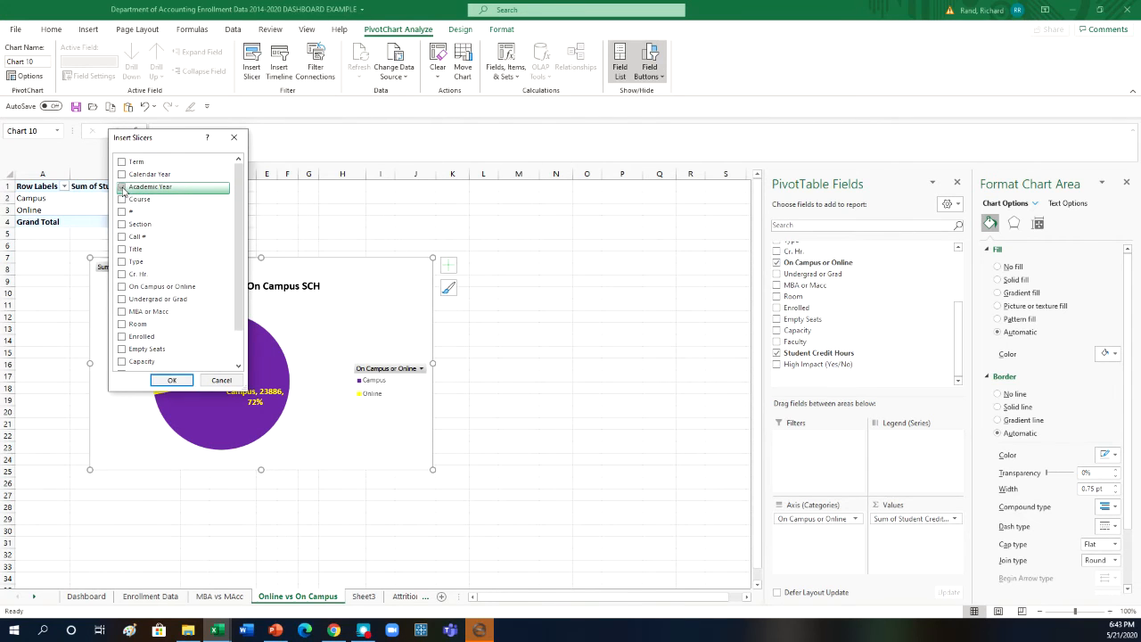
{"action": "left_click", "coordinate": [166, 383]}
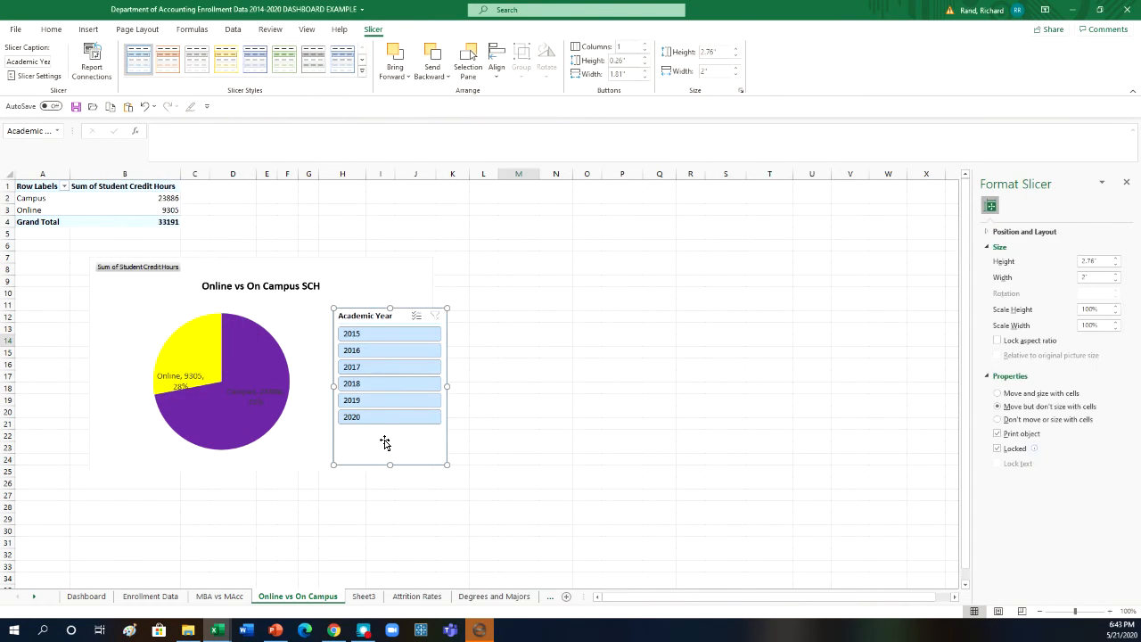
{"action": "left_click_drag", "start_coordinate": [402, 314], "coordinate": [390, 298]}
- Reposition the Online slice's data label within its slice and make it bold in the automatic font color
{"action": "left_click", "coordinate": [260, 399]}
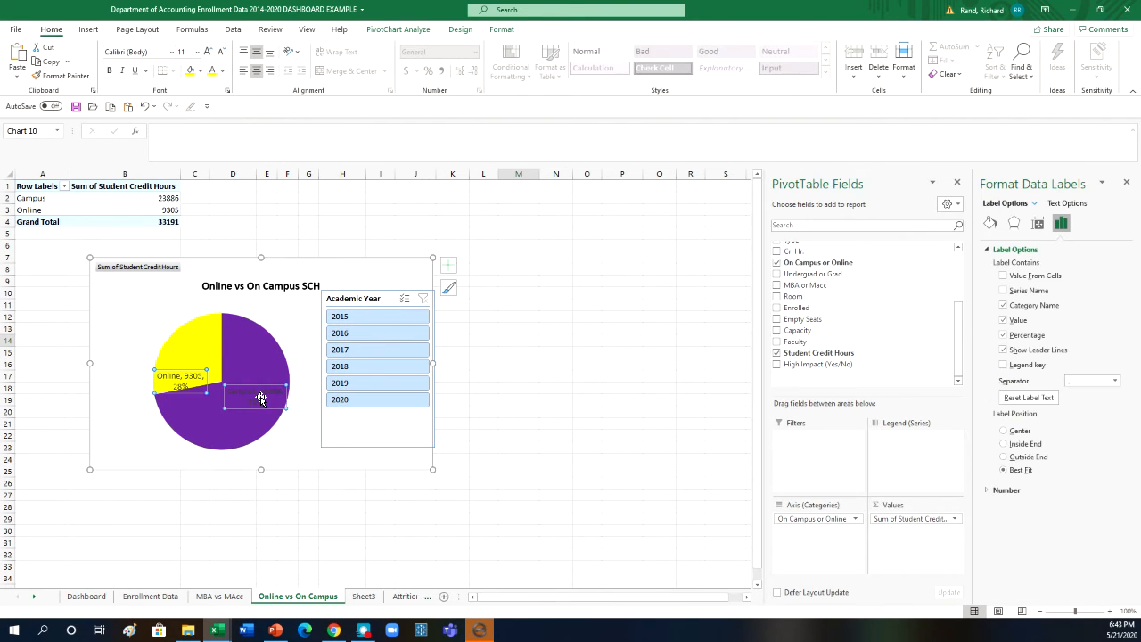
{"action": "left_click", "coordinate": [187, 369]}
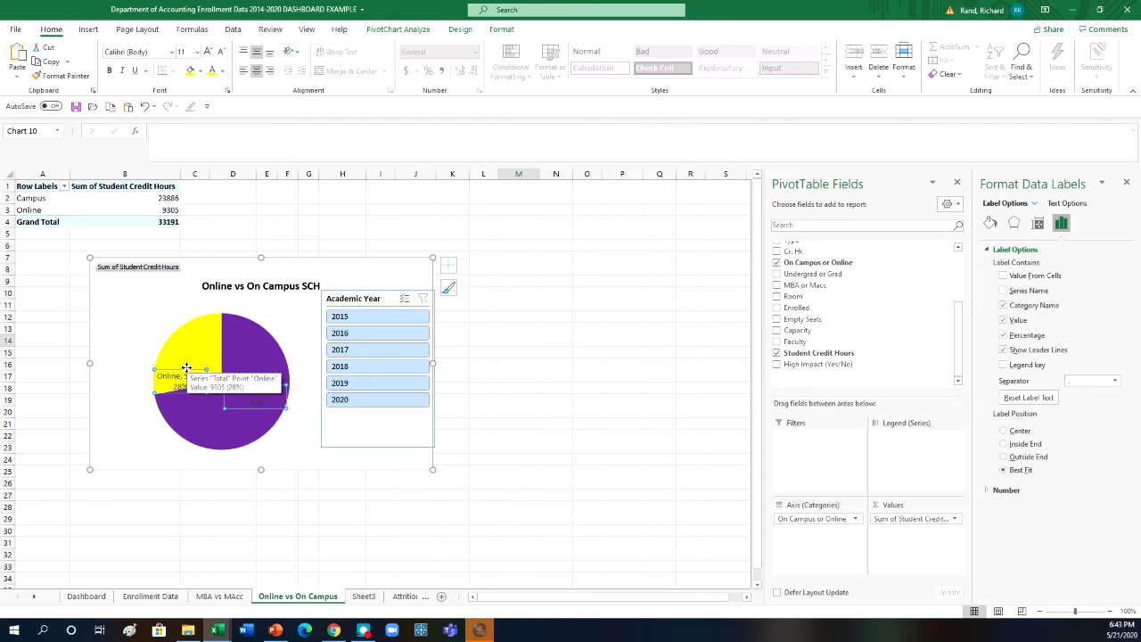
{"action": "mouse_move", "coordinate": [188, 368]}
{"action": "left_mouse_down"}
{"action": "mouse_move", "coordinate": [196, 349]}
{"action": "mouse_move", "coordinate": [200, 373]}
{"action": "left_mouse_up"}
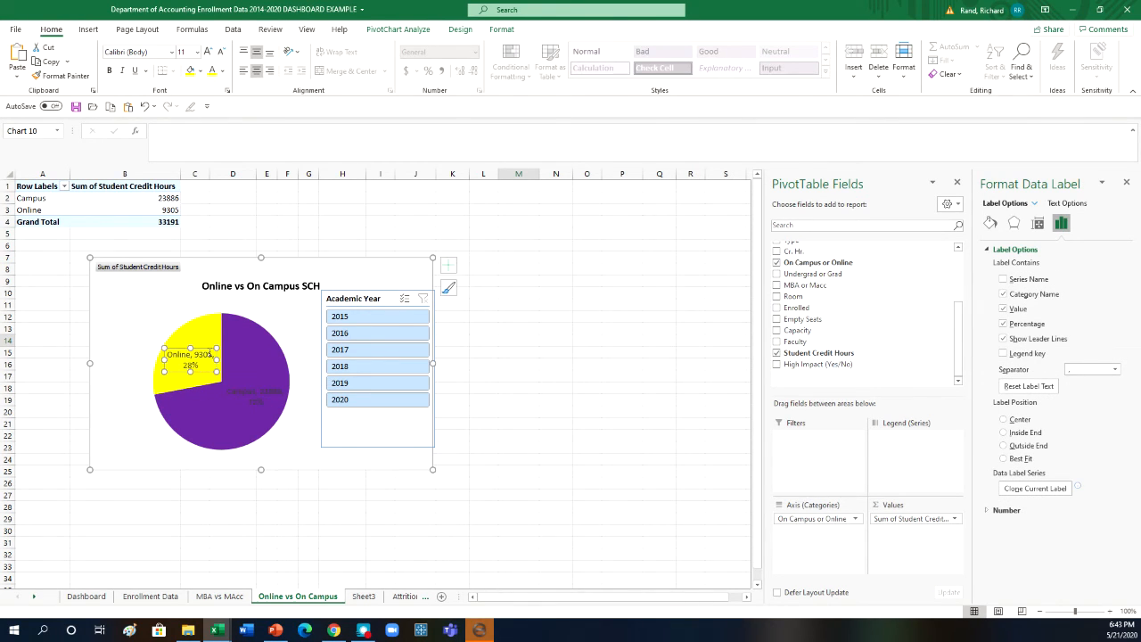
{"action": "left_click", "coordinate": [109, 70]}
{"action": "left_click", "coordinate": [224, 75]}
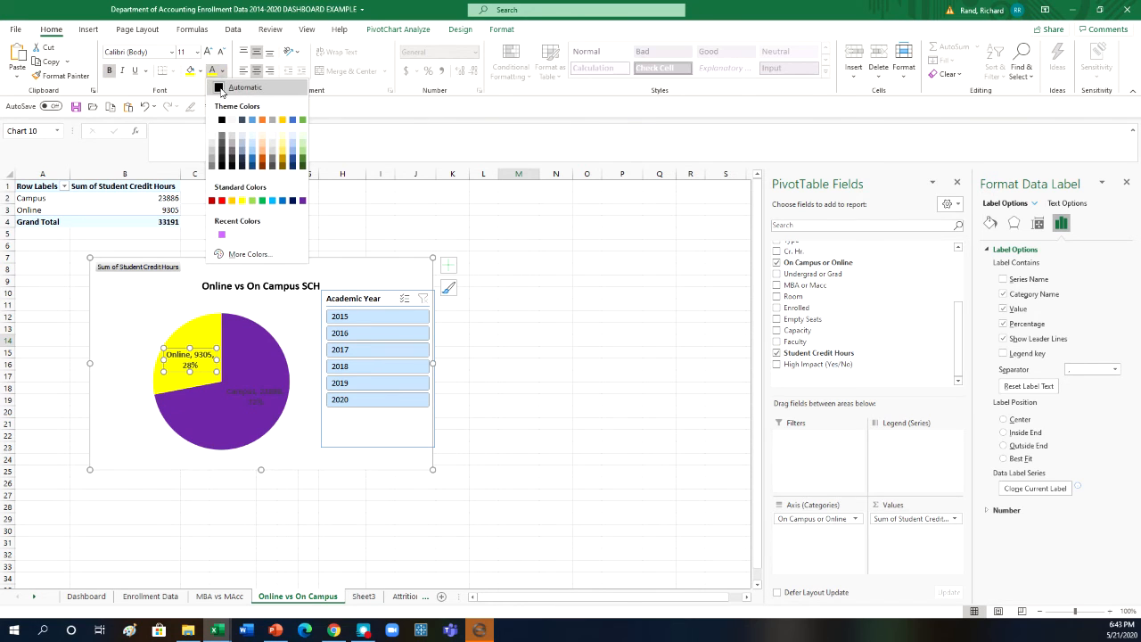
{"action": "left_click", "coordinate": [228, 84]}
{"action": "left_click", "coordinate": [245, 400]}
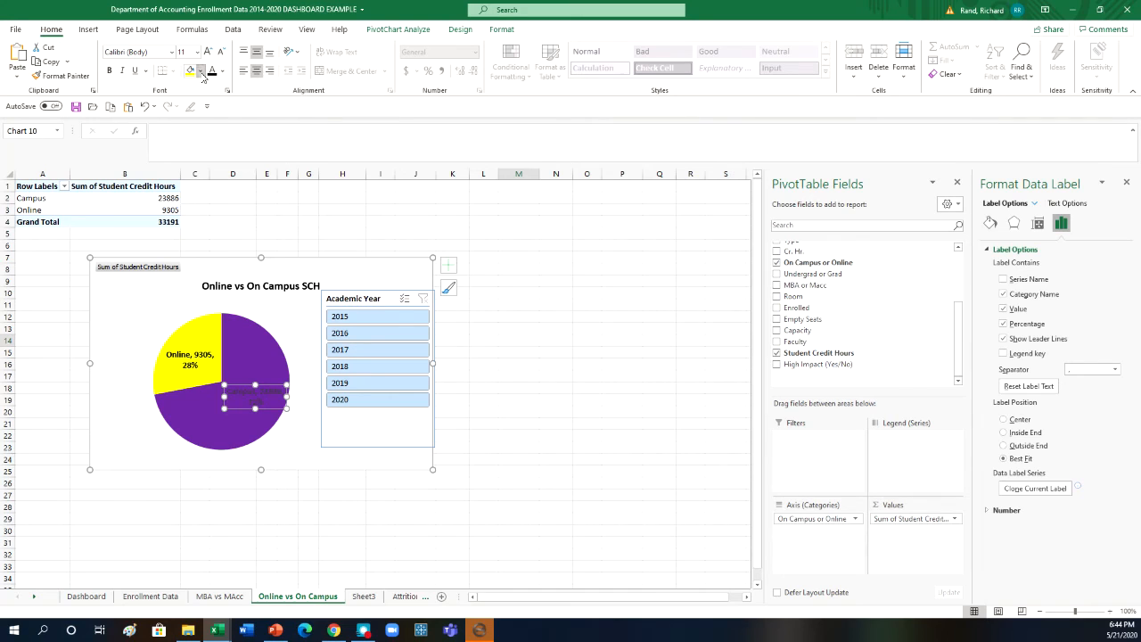
{"action": "left_click", "coordinate": [200, 72]}
{"action": "left_click", "coordinate": [194, 122]}
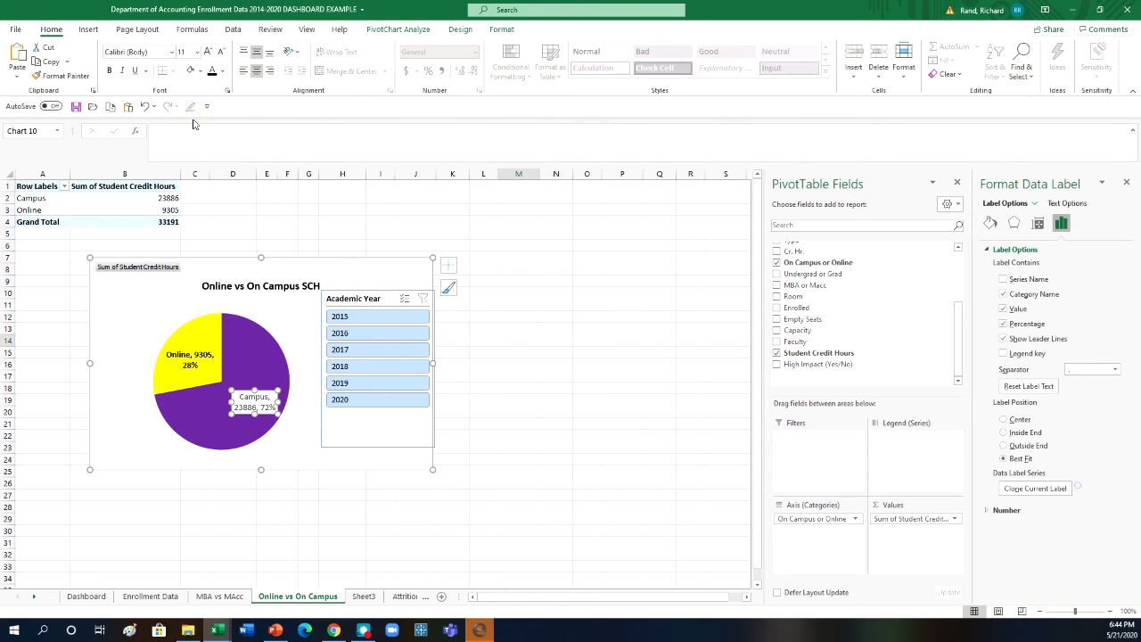
{"action": "left_click", "coordinate": [201, 72]}
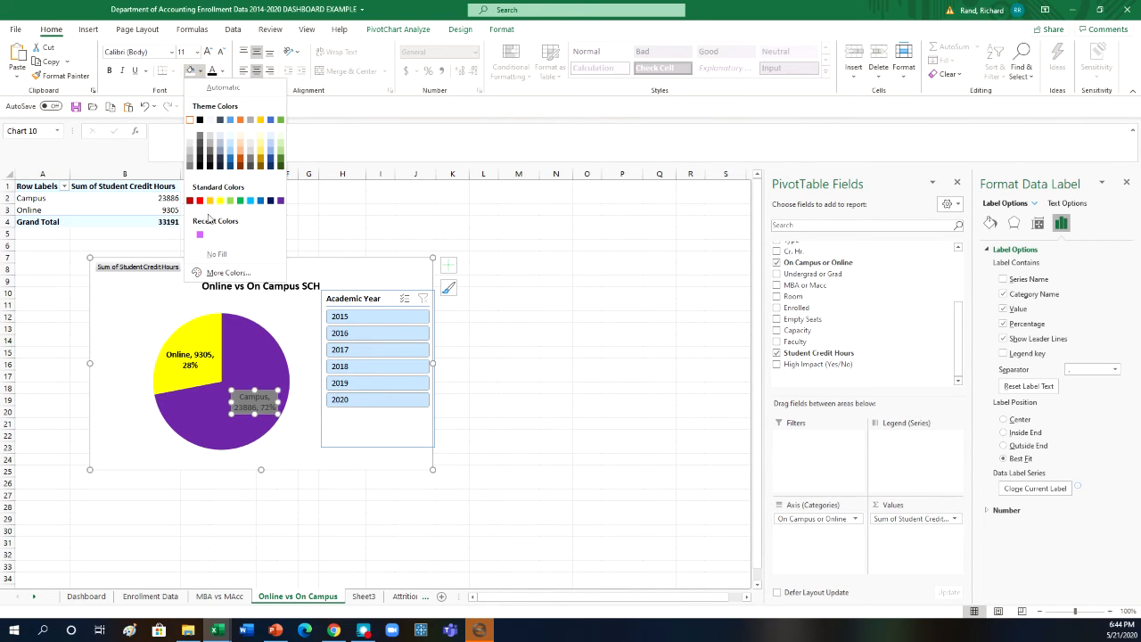
{"action": "left_click", "coordinate": [216, 254]}
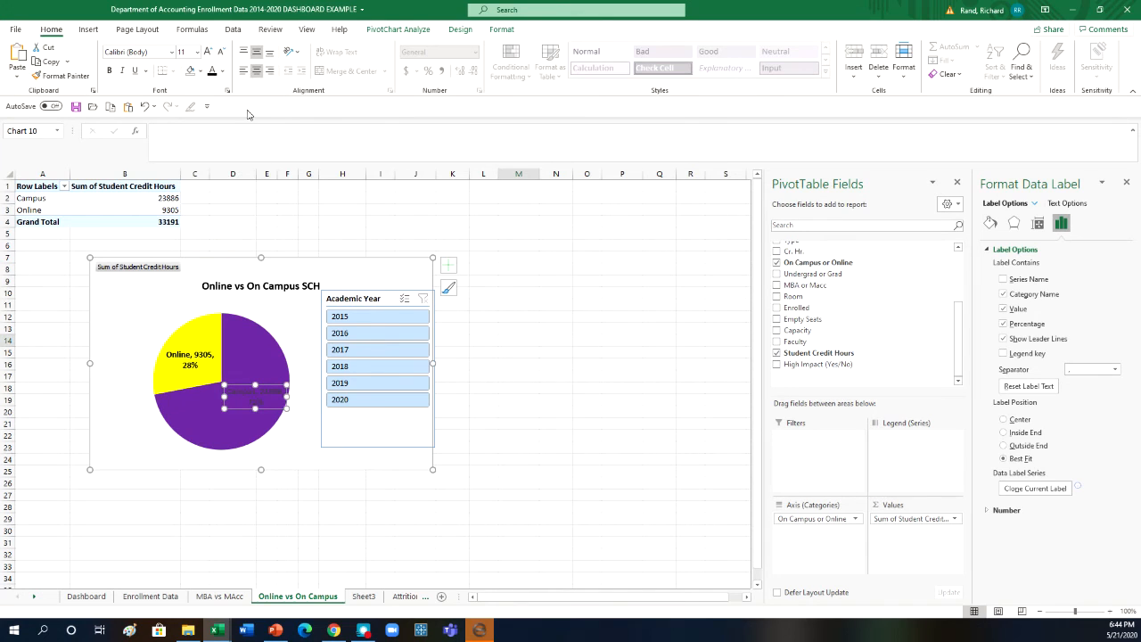
- Make the Campus slice's data label white and bold
{"action": "left_click", "coordinate": [222, 71]}
{"action": "left_click", "coordinate": [214, 123]}
{"action": "left_click", "coordinate": [109, 71]}
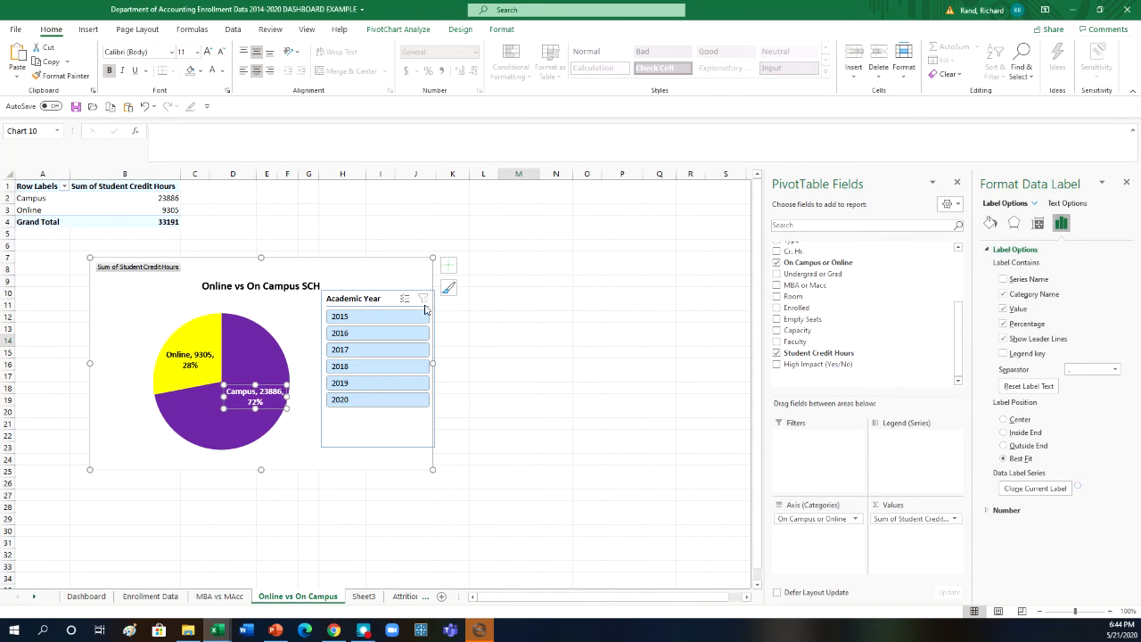
- Increase the font size of both pie chart data labels to 12
{"action": "left_click", "coordinate": [211, 357]}
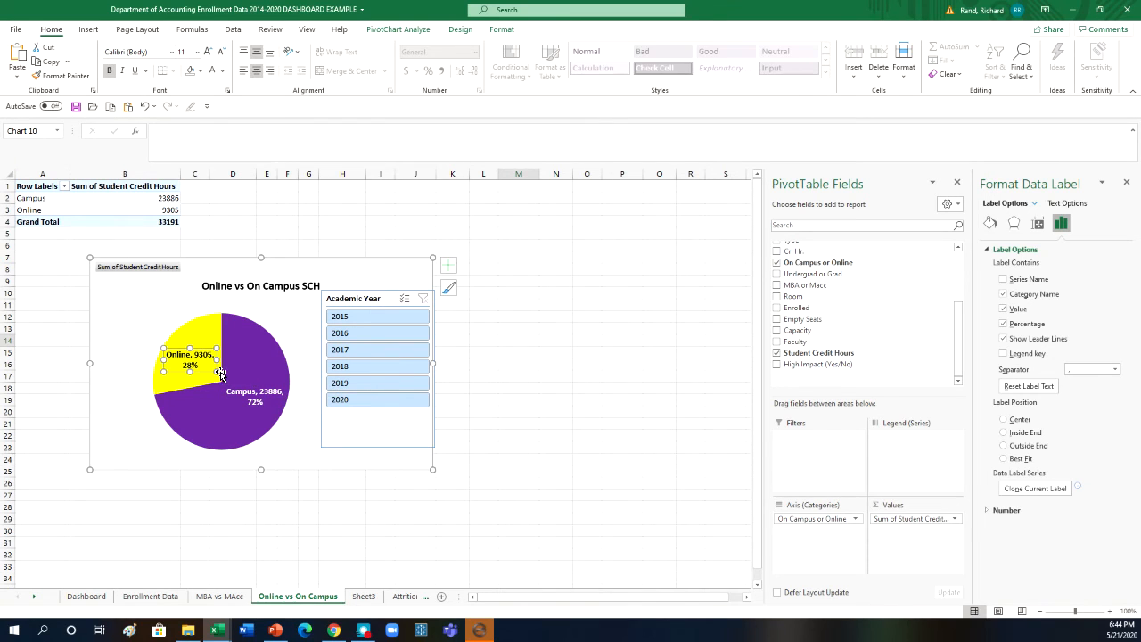
{"action": "left_click", "coordinate": [155, 323]}
{"action": "left_click", "coordinate": [190, 364]}
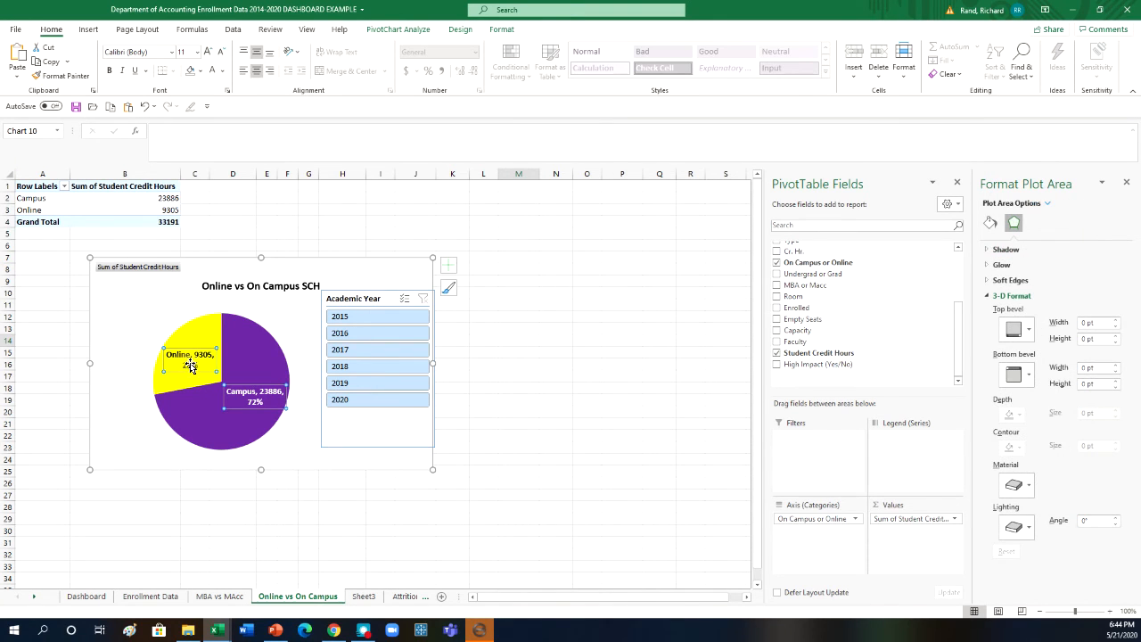
{"action": "left_click", "coordinate": [206, 51]}
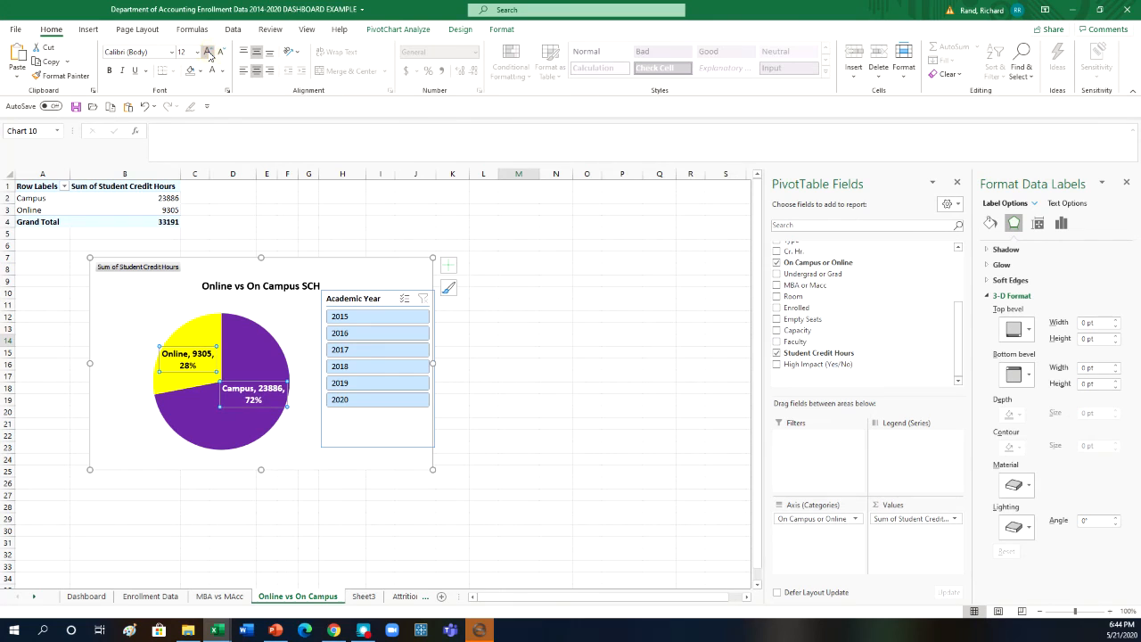
{"action": "left_click", "coordinate": [518, 340]}
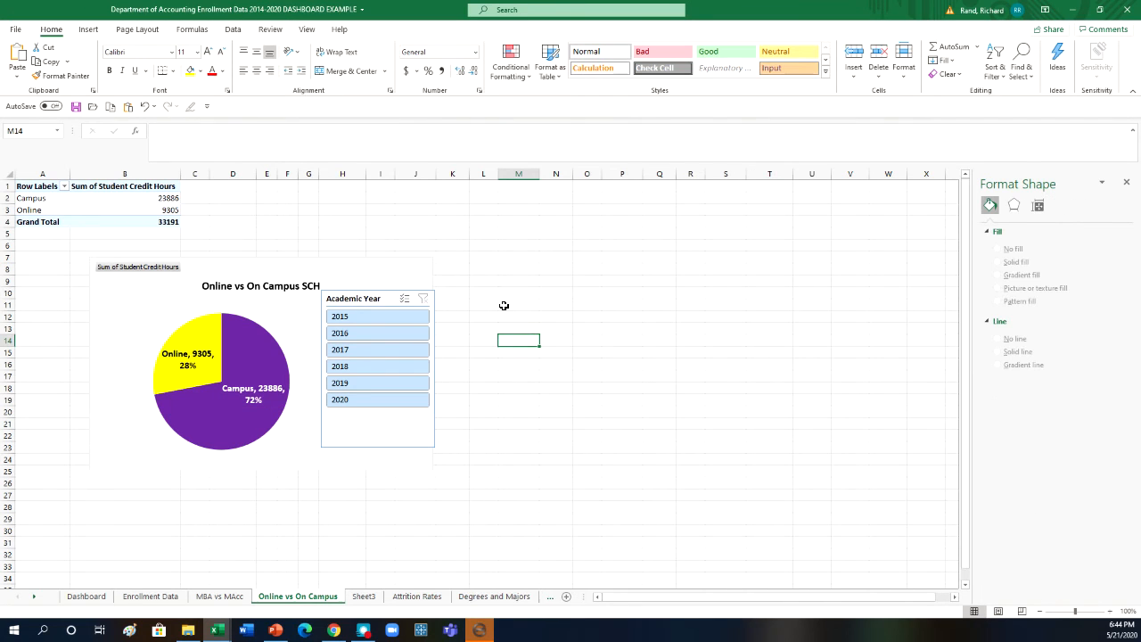
- Shorten the Academic Year slicer from its upper edge to about 2.57" high, clear of the chart title
{"action": "left_click", "coordinate": [386, 294]}
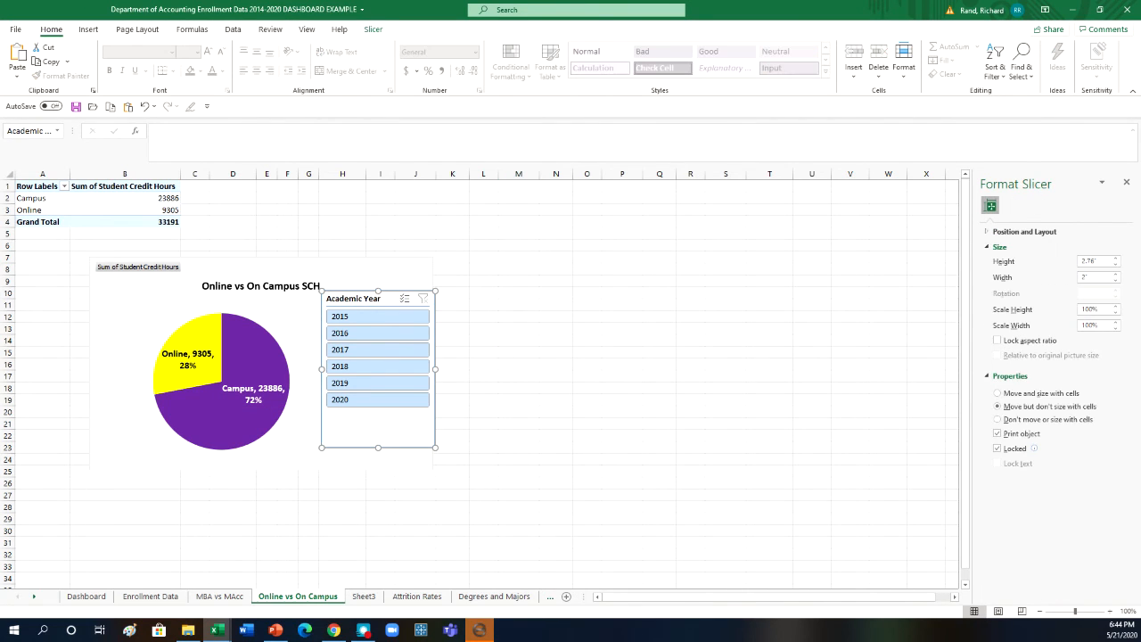
{"action": "left_click_drag", "start_coordinate": [384, 291], "coordinate": [383, 302]}
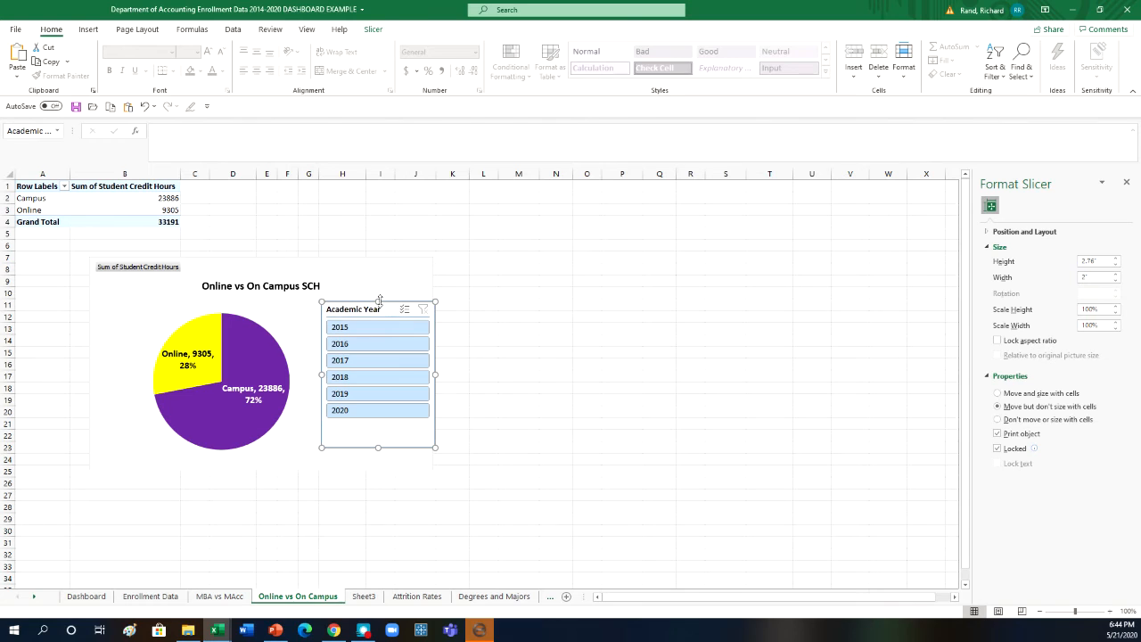
{"action": "left_click", "coordinate": [508, 320]}
{"action": "left_click", "coordinate": [478, 256]}
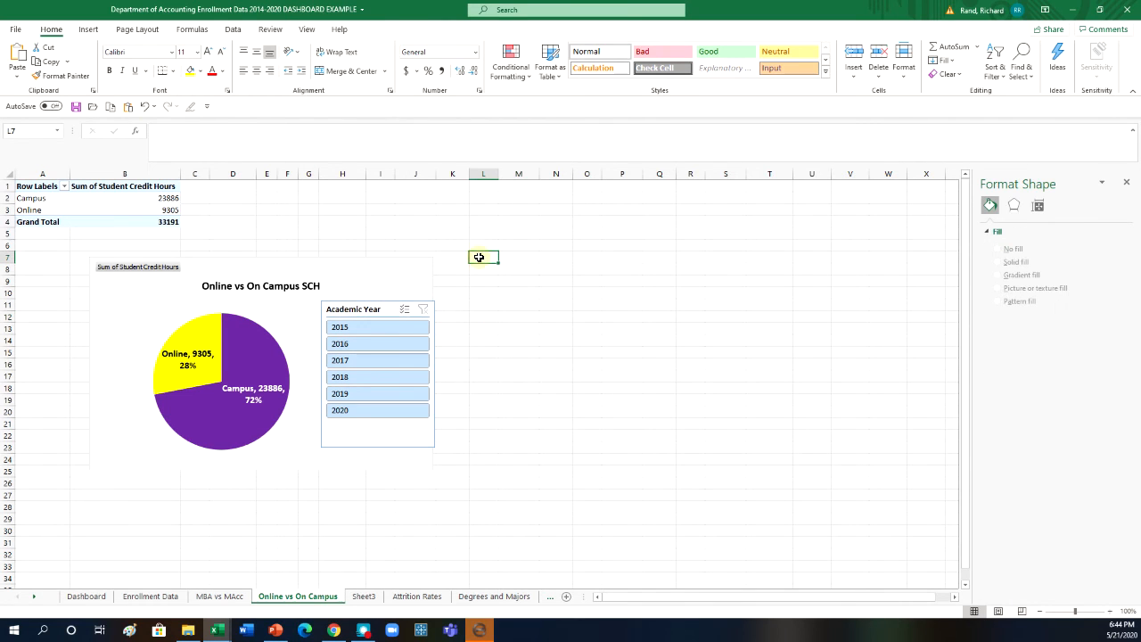
- Copy the pie chart together with its Academic Year slicer
{"action": "left_click", "coordinate": [387, 309]}
{"action": "left_click", "coordinate": [368, 274], "text": "ctrl"}
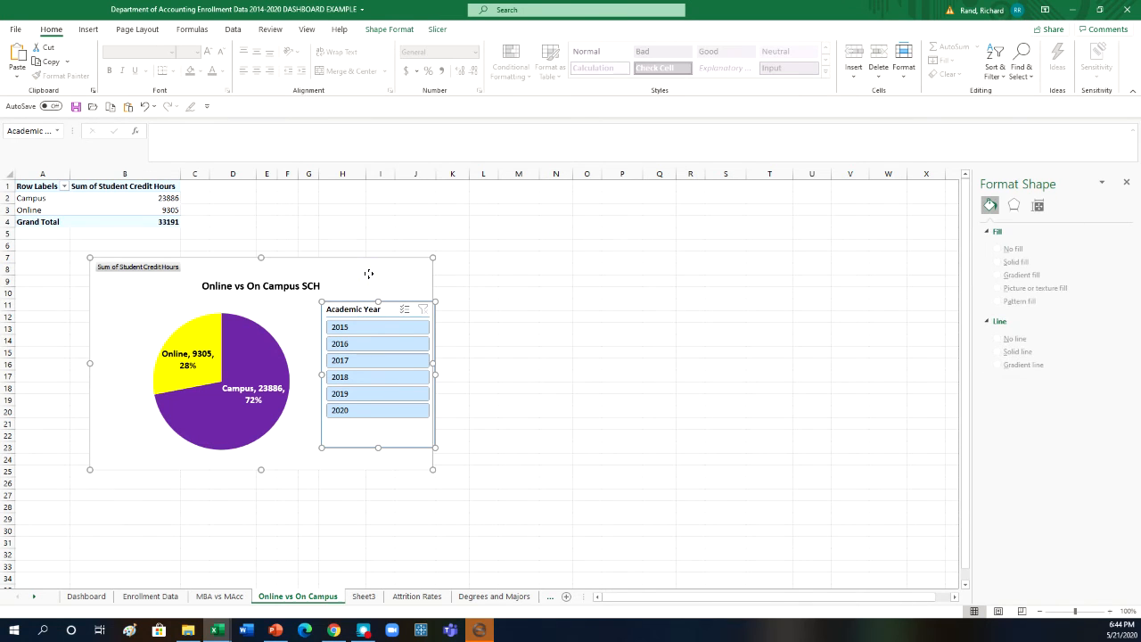
{"action": "right_click", "coordinate": [369, 274]}
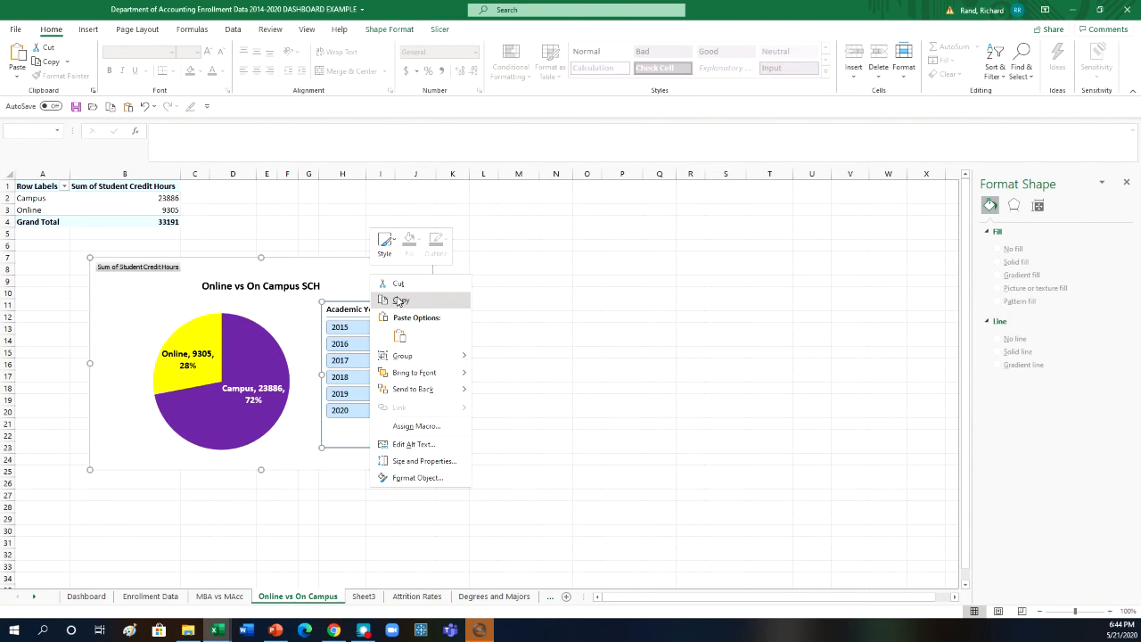
{"action": "left_click", "coordinate": [393, 298]}
- Paste the copied pie chart and slicer on the Dashboard sheet at cell I18, below the Graduate SCH chart
{"action": "left_click", "coordinate": [86, 596]}
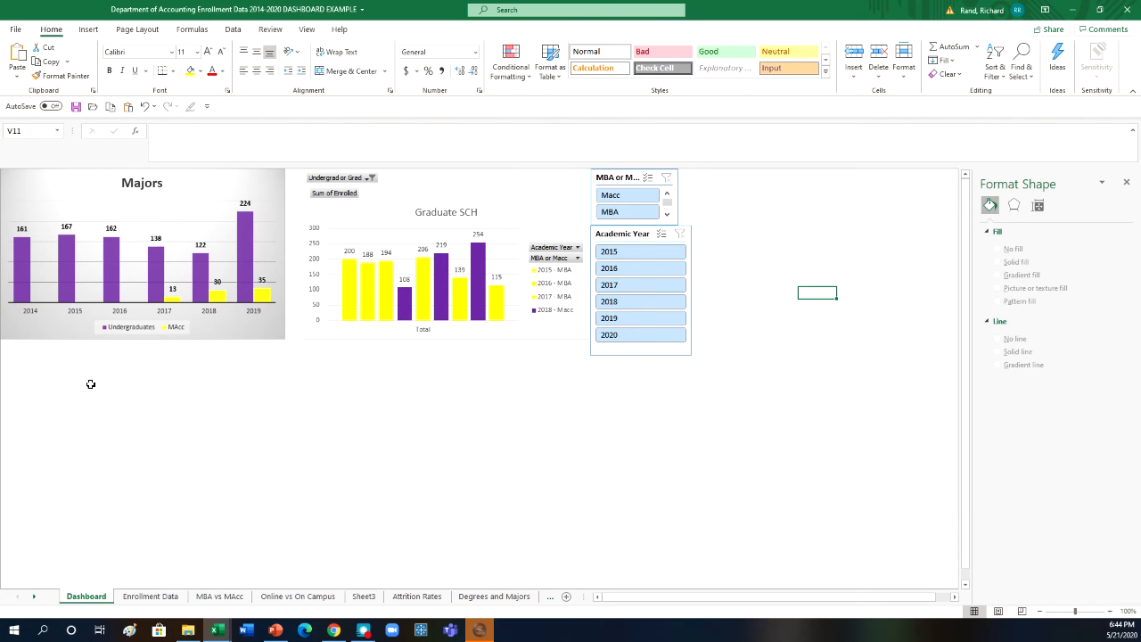
{"action": "left_click", "coordinate": [317, 377]}
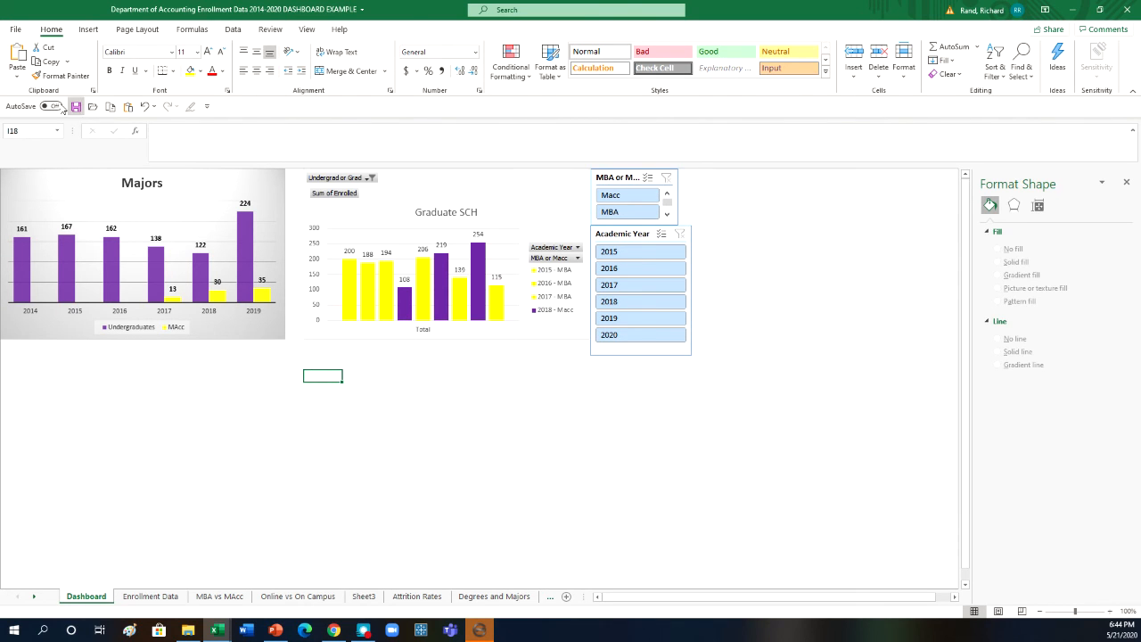
{"action": "left_click", "coordinate": [17, 59]}
{"action": "left_click", "coordinate": [782, 436]}
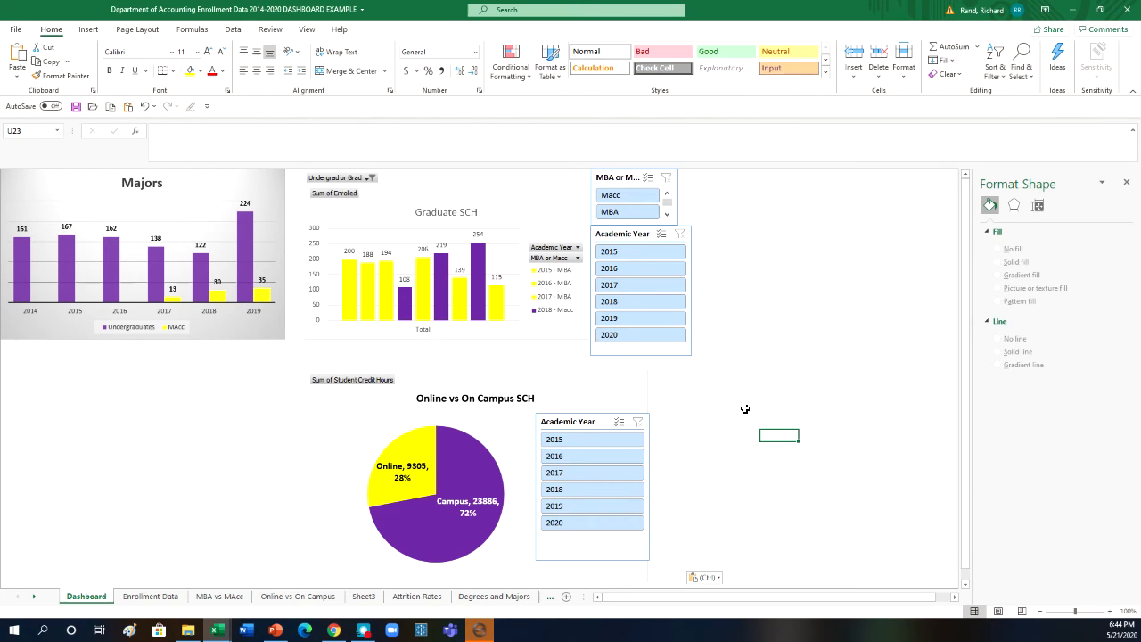
- Filter the Dashboard pie chart by single academic years with its slicer, going through 2019, 2017, 2018 and back to 2019
{"action": "left_click", "coordinate": [594, 506]}
{"action": "left_click", "coordinate": [601, 479]}
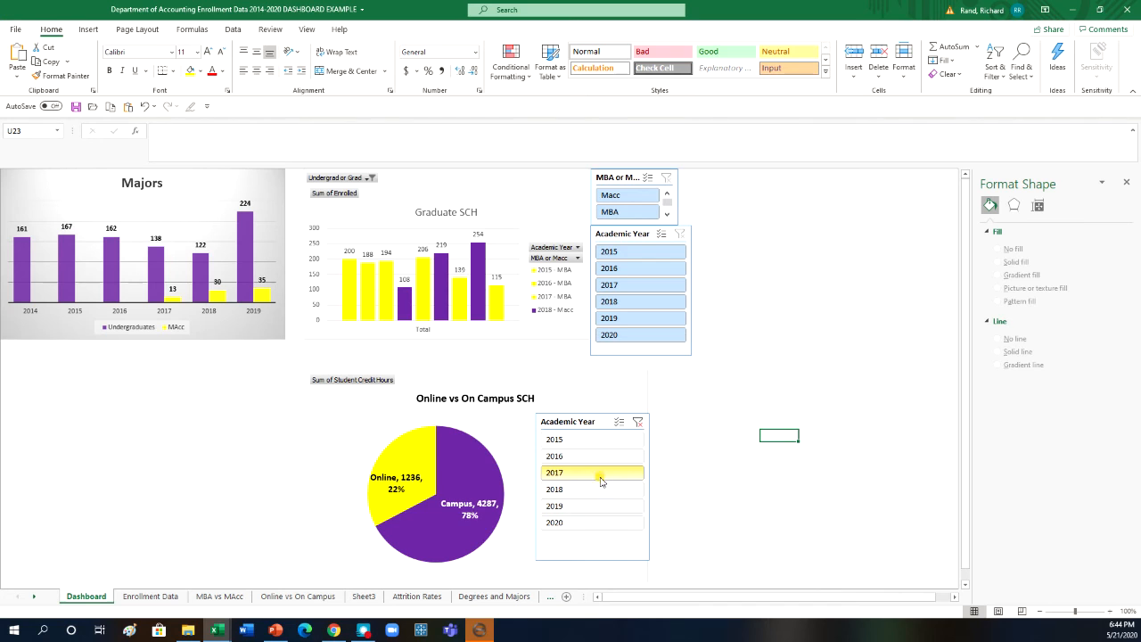
{"action": "left_click", "coordinate": [600, 490]}
{"action": "left_click", "coordinate": [605, 505]}
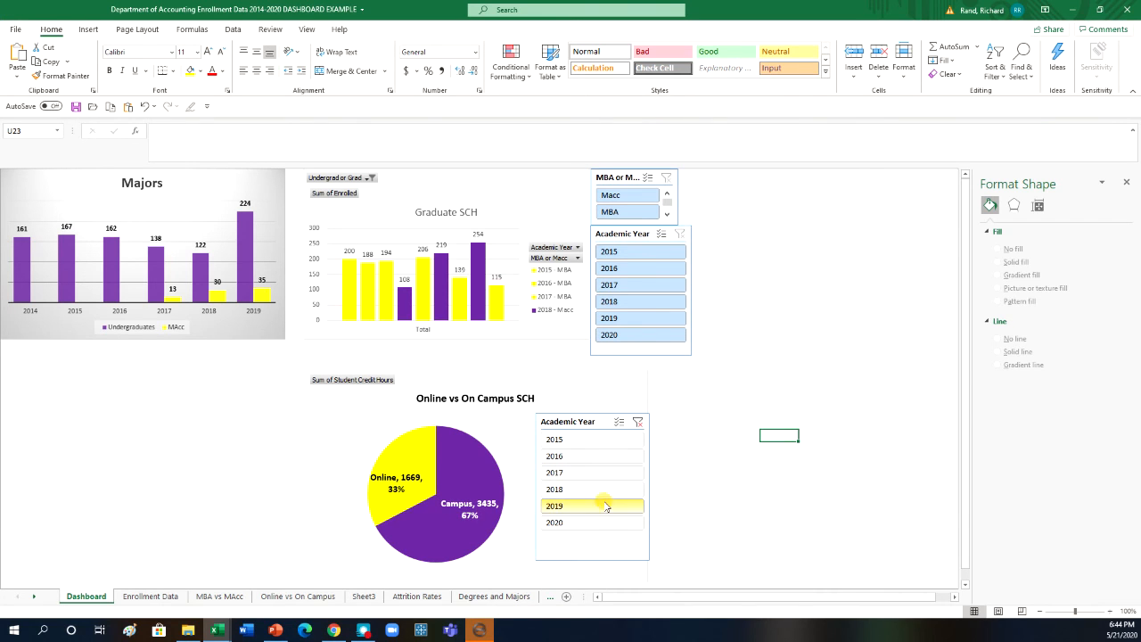
- Filter the Dashboard pie chart by single academic years with its slicer, going from 2020 down to 2015 and back to 2020
{"action": "left_click", "coordinate": [605, 522]}
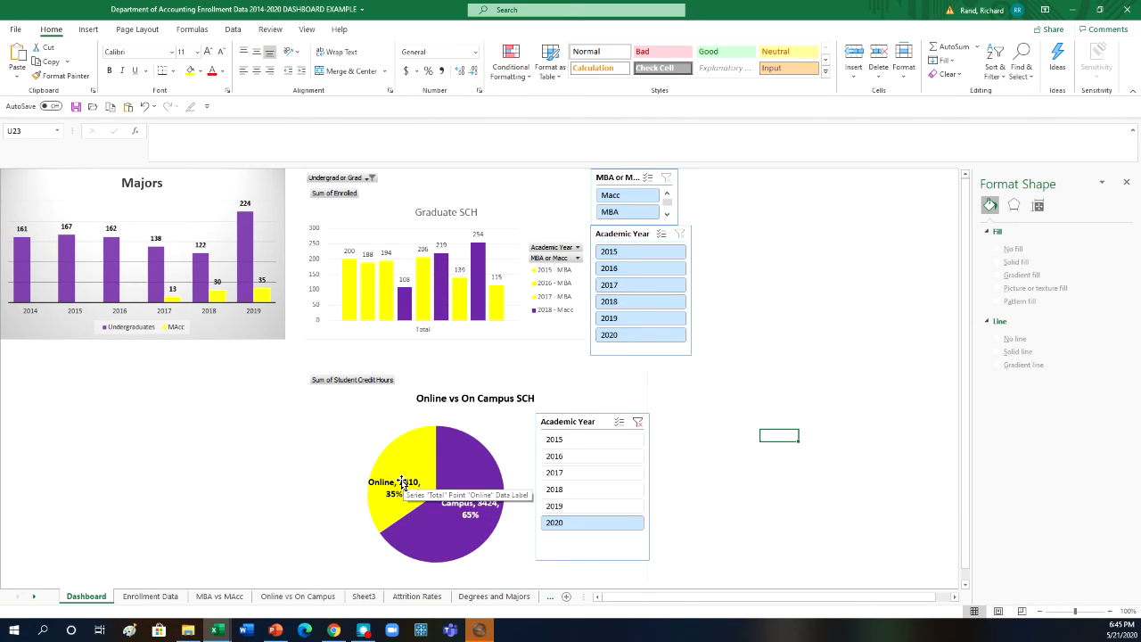
{"action": "left_click", "coordinate": [573, 508]}
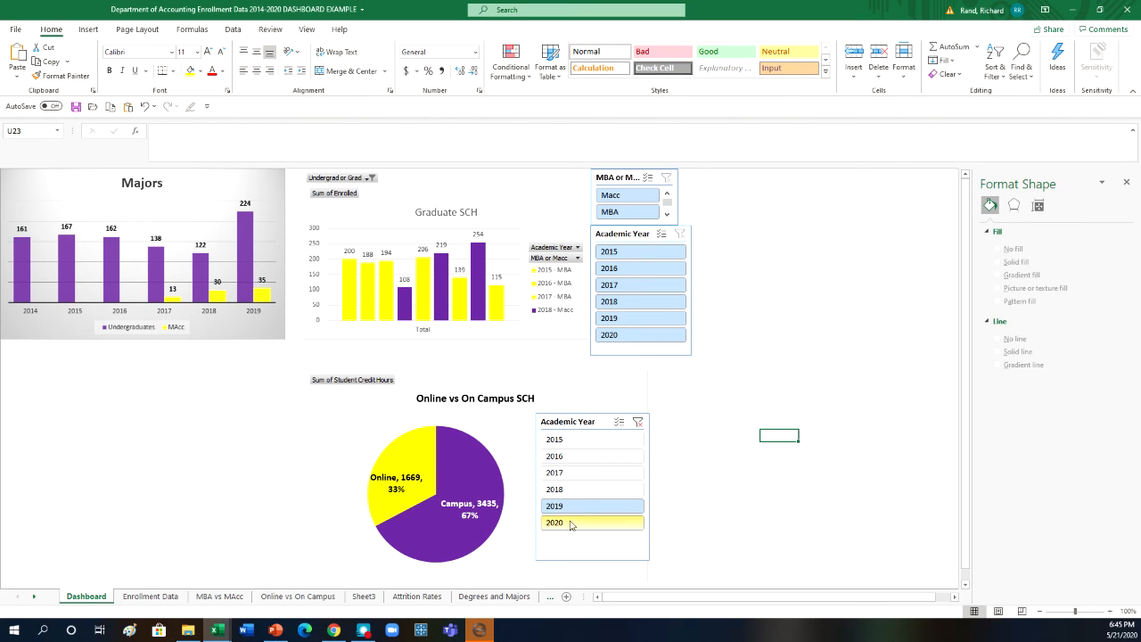
{"action": "left_click", "coordinate": [589, 492]}
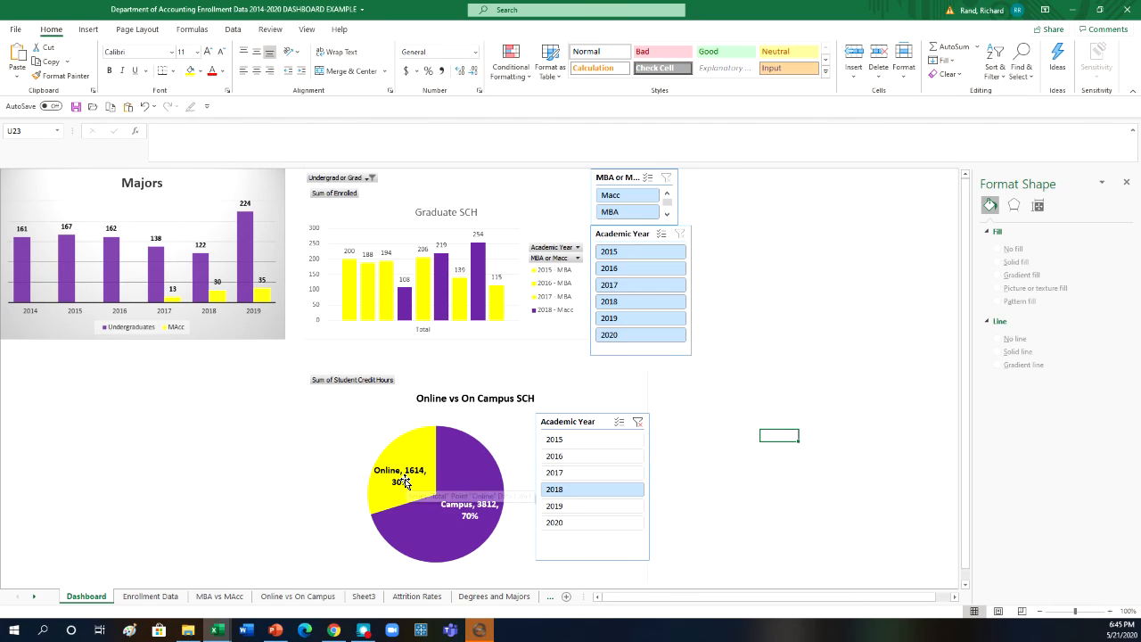
{"action": "left_click", "coordinate": [572, 476]}
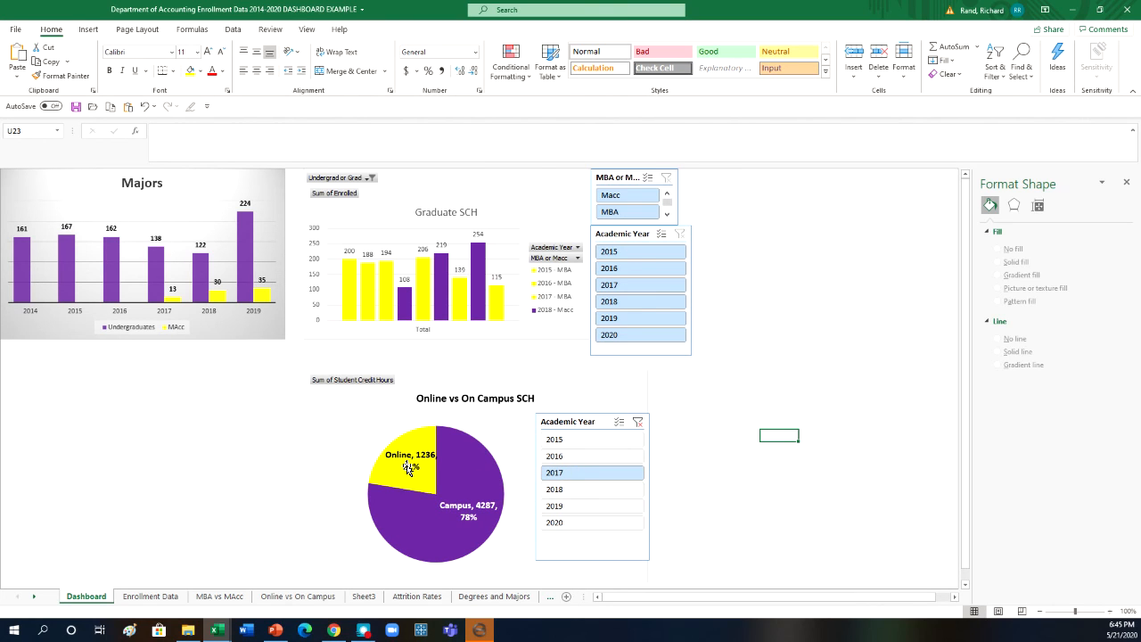
{"action": "left_click", "coordinate": [596, 457]}
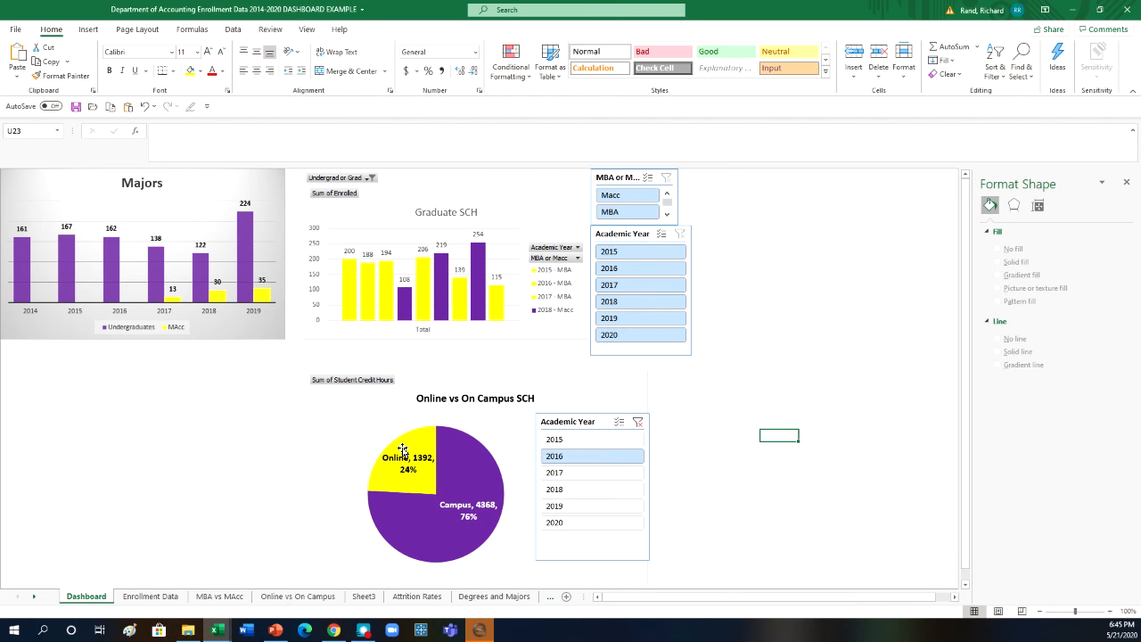
{"action": "left_click", "coordinate": [598, 440]}
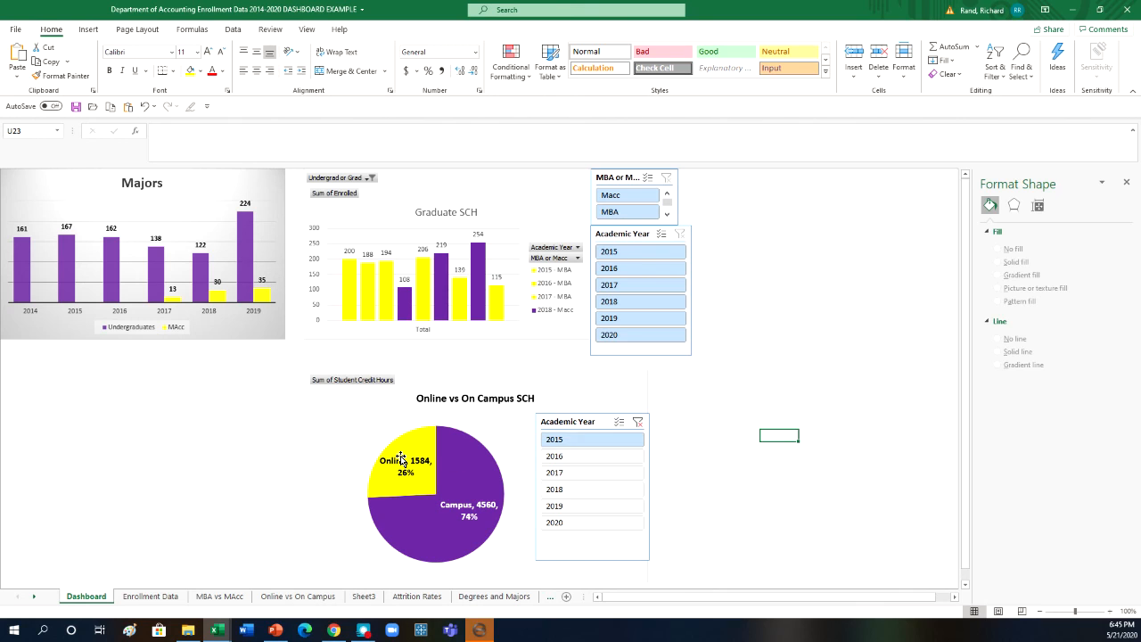
{"action": "left_click", "coordinate": [593, 522]}
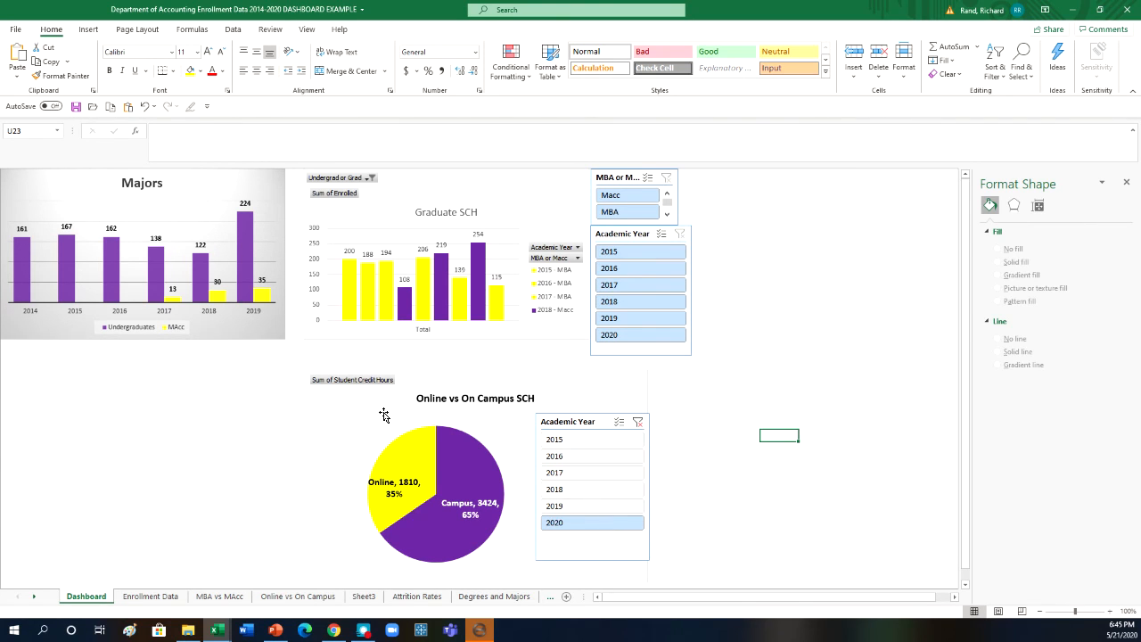
- Filter the Graduate SCH chart with its own Academic Year slicer, going through 2017, 2018, 2019 and 2020
{"action": "left_click", "coordinate": [630, 287]}
{"action": "left_click", "coordinate": [636, 302]}
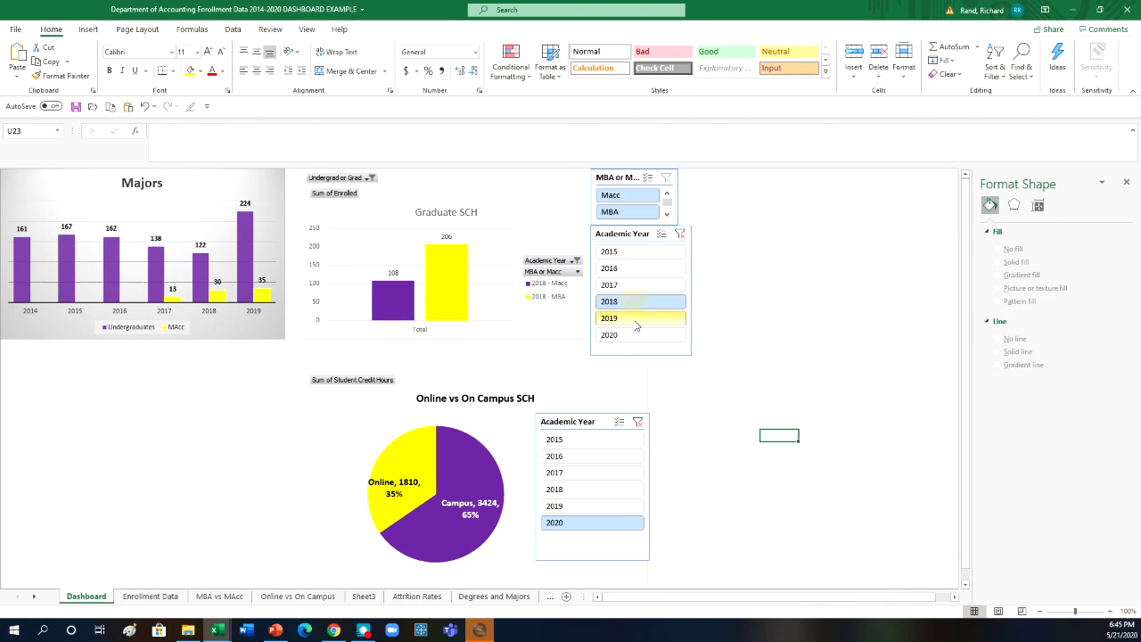
{"action": "left_click", "coordinate": [638, 318]}
{"action": "left_click", "coordinate": [641, 343]}
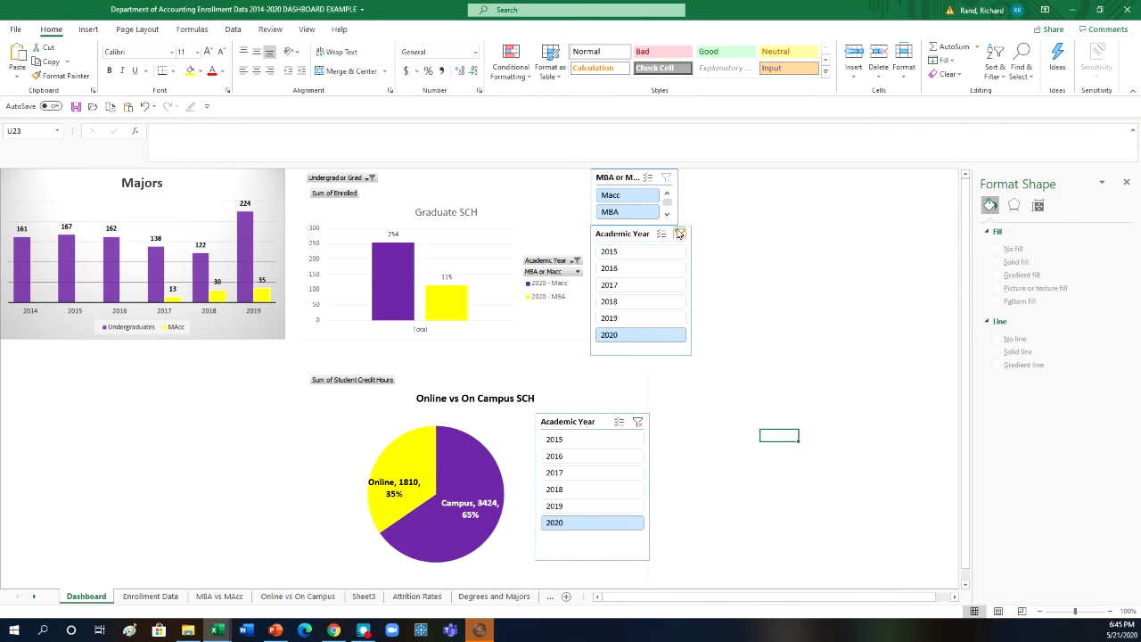
- Clear the year filters on both Academic Year slicers of the Dashboard
{"action": "left_click", "coordinate": [679, 233]}
{"action": "left_click", "coordinate": [637, 422]}
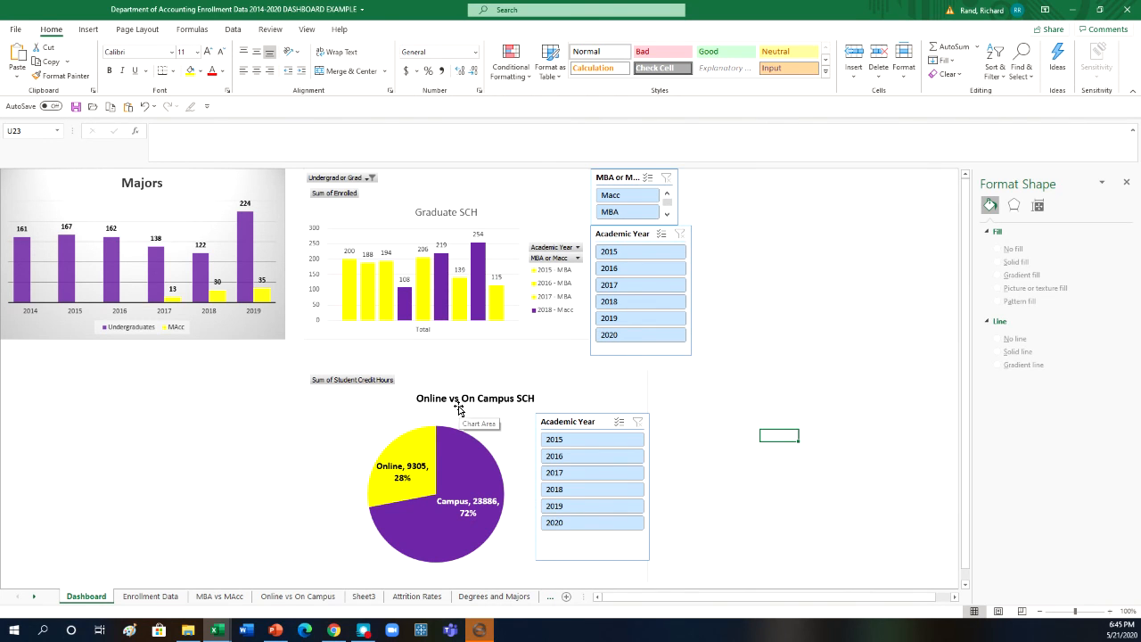
{"action": "left_click", "coordinate": [599, 422]}
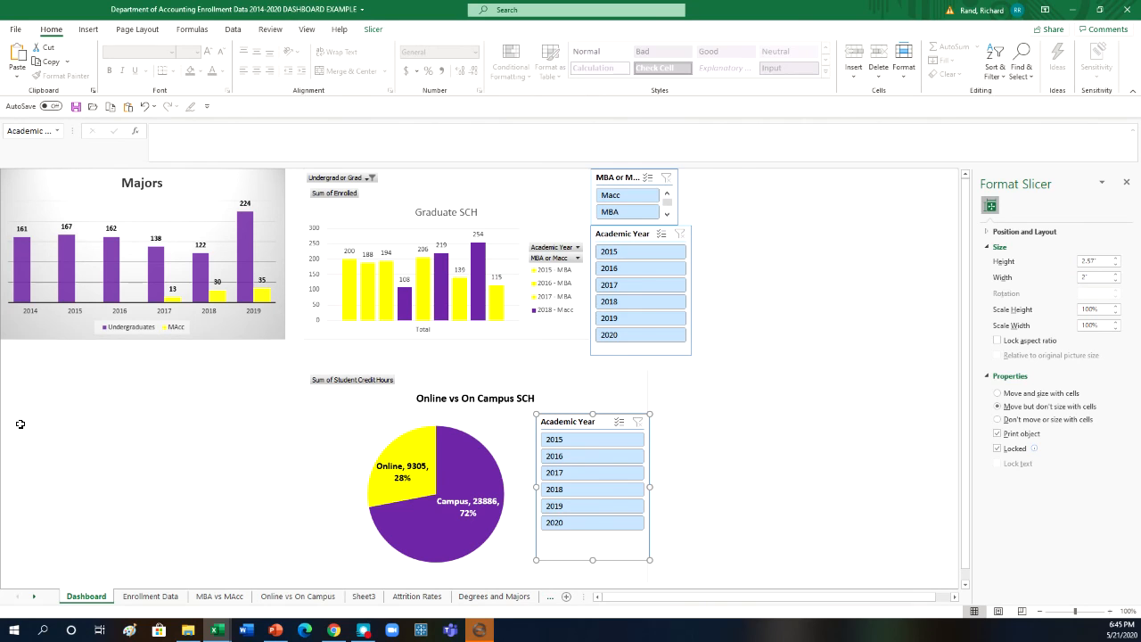
{"action": "left_click", "coordinate": [27, 459]}
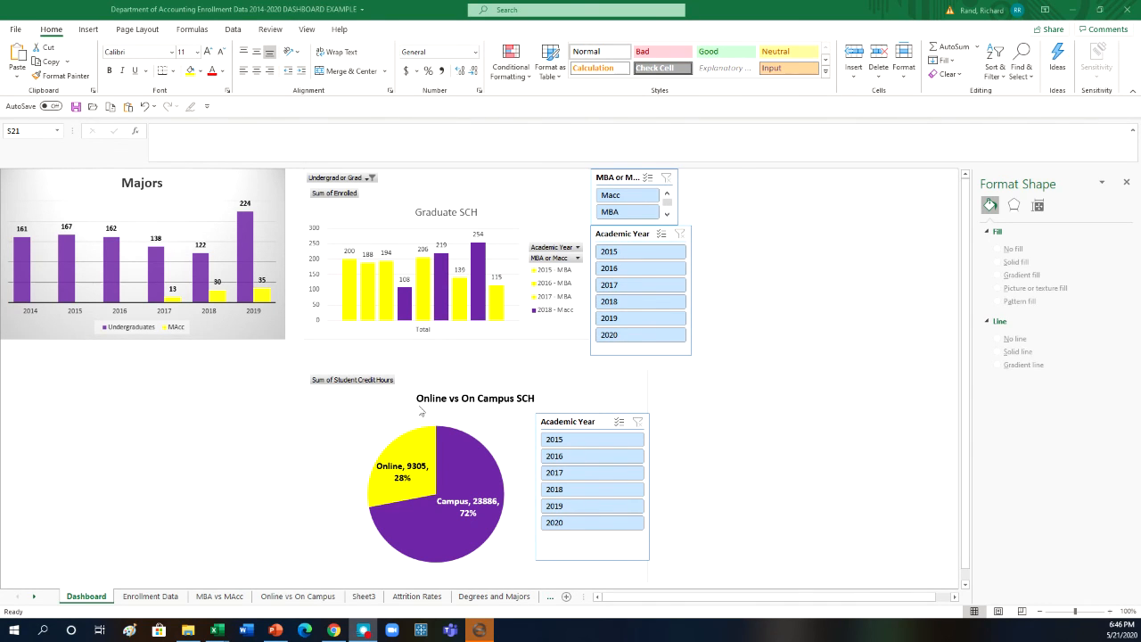
- Use Filter Connections to connect the Online vs On Campus pie chart to the Graduate SCH chart's Academic Year and MBA or Macc slicers
{"action": "left_click", "coordinate": [359, 411]}
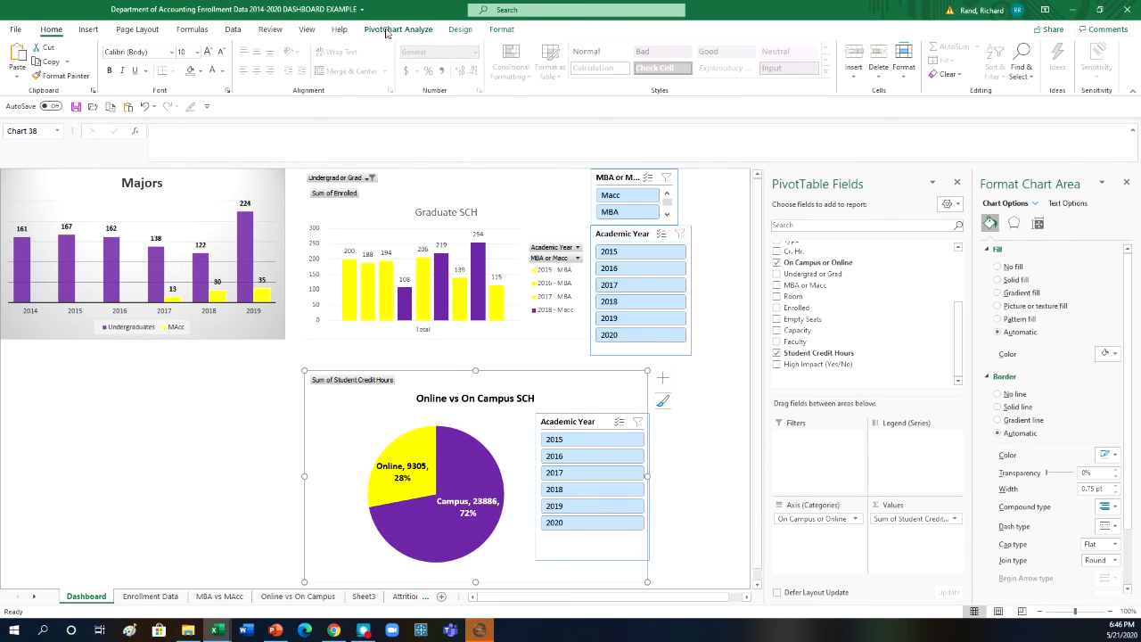
{"action": "left_click", "coordinate": [387, 33]}
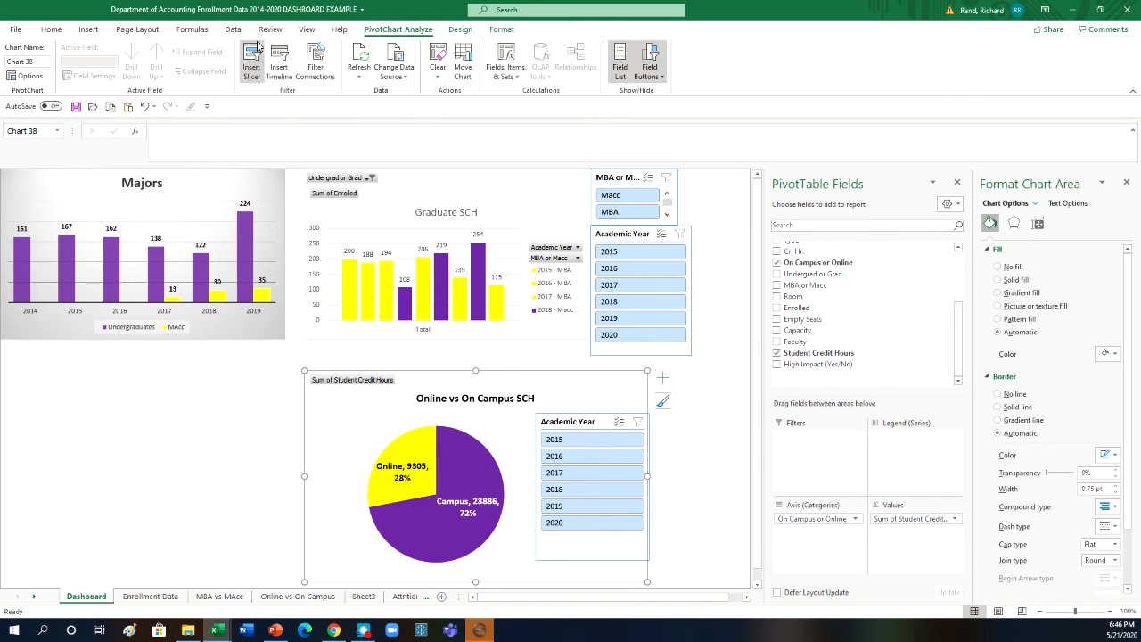
{"action": "left_click", "coordinate": [315, 71]}
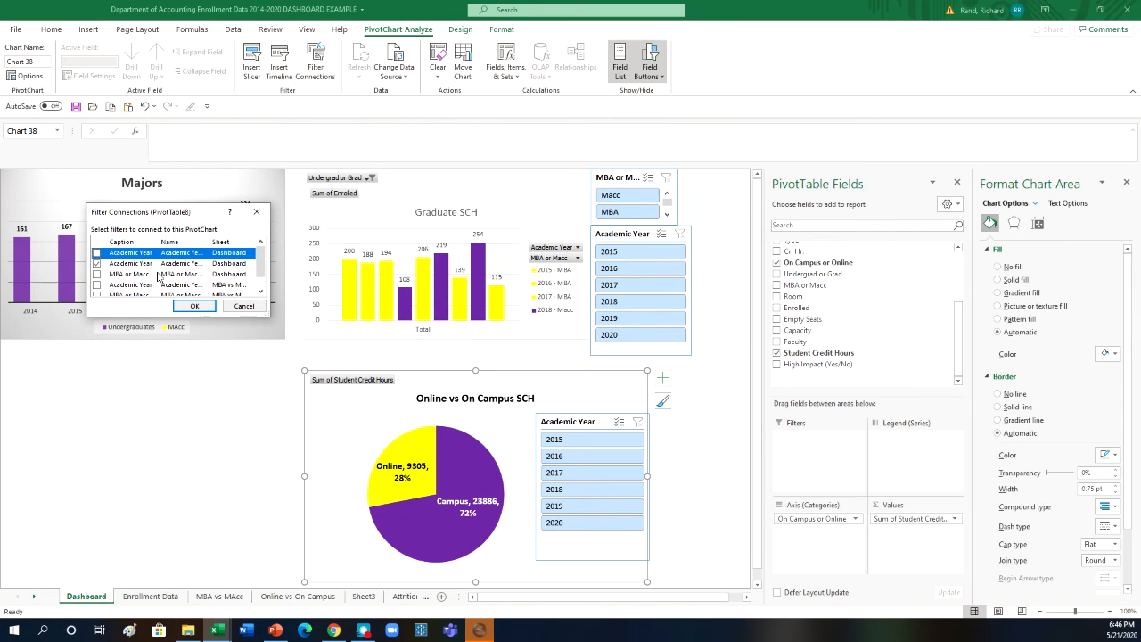
{"action": "left_click", "coordinate": [96, 254]}
{"action": "left_click", "coordinate": [96, 275]}
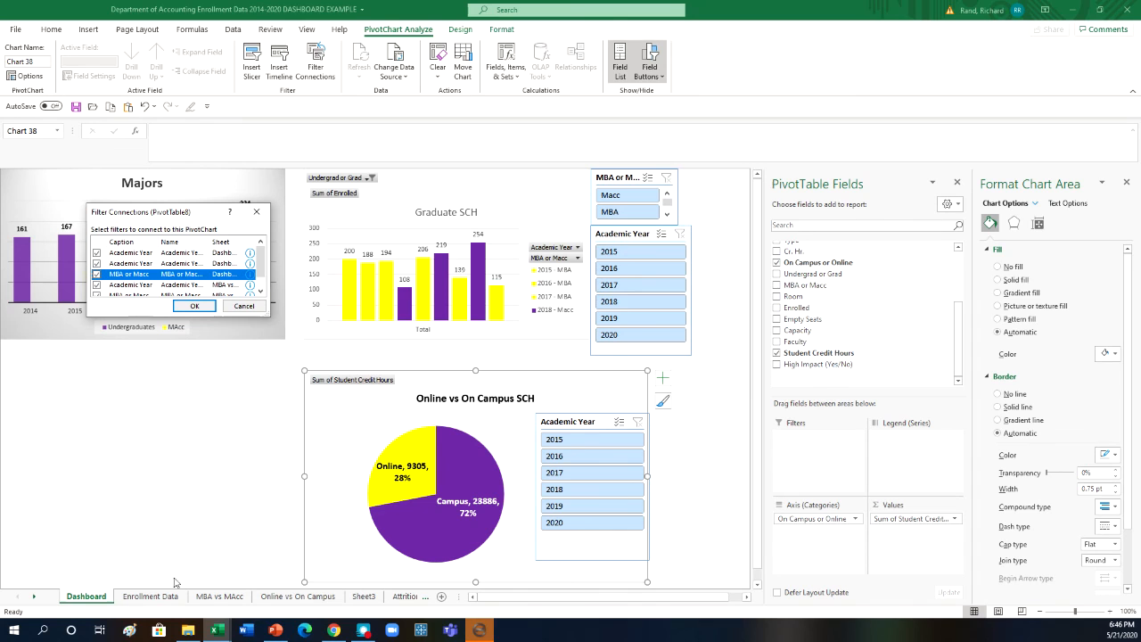
{"action": "left_click", "coordinate": [194, 306]}
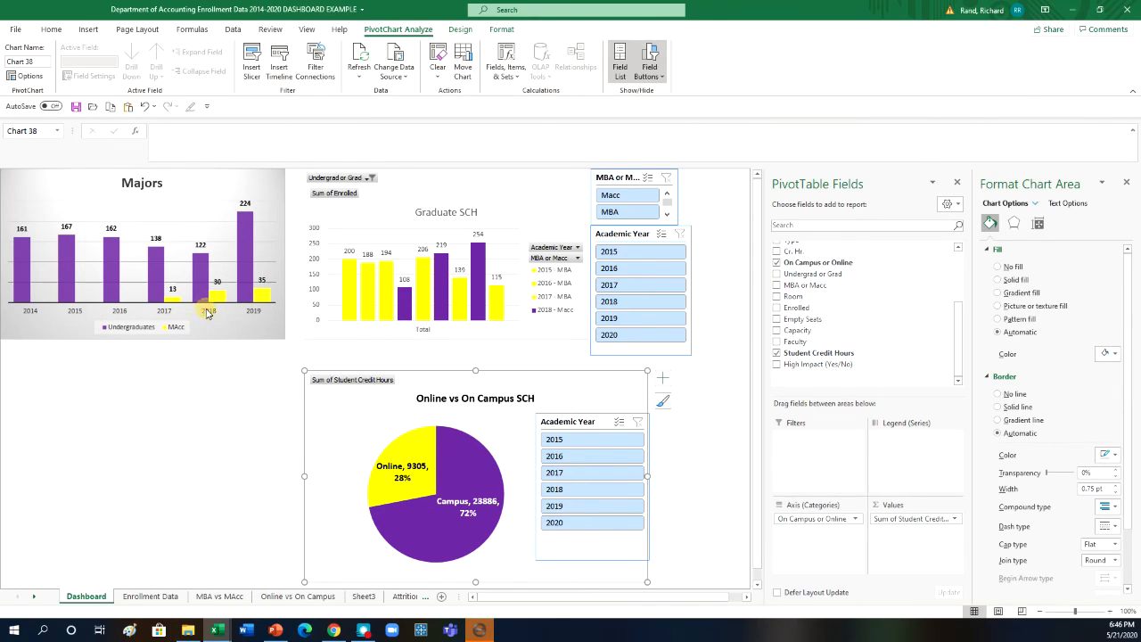
{"action": "left_click", "coordinate": [703, 433]}
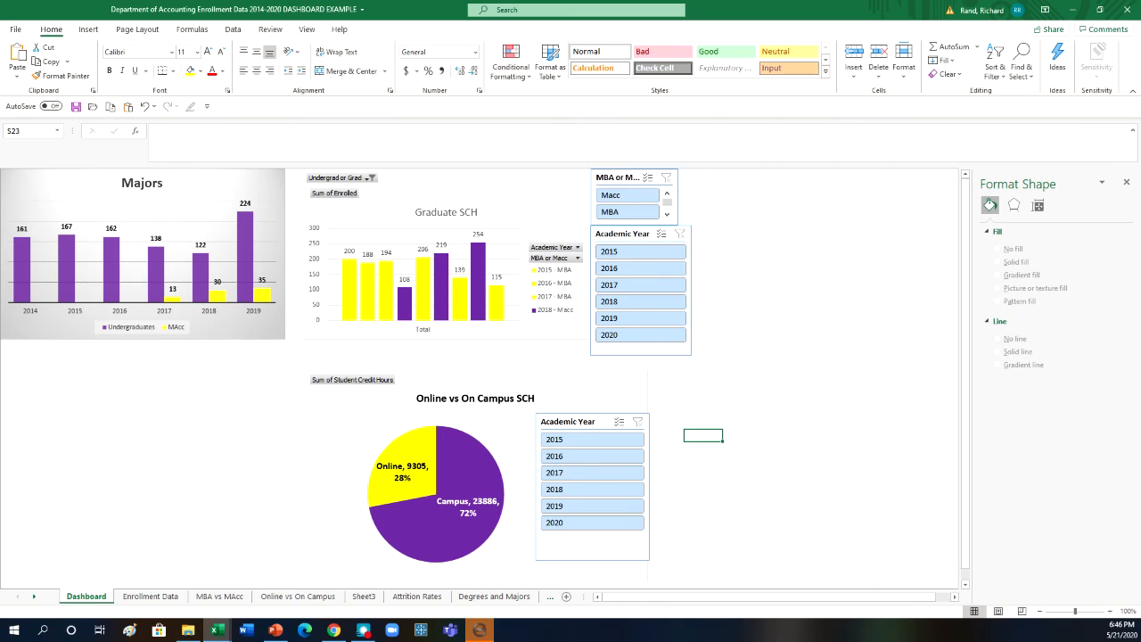
- Test the shared filter by choosing 2019, 2020 and 2017 in the Academic Year slicer beside the Graduate SCH chart
{"action": "left_click", "coordinate": [651, 323]}
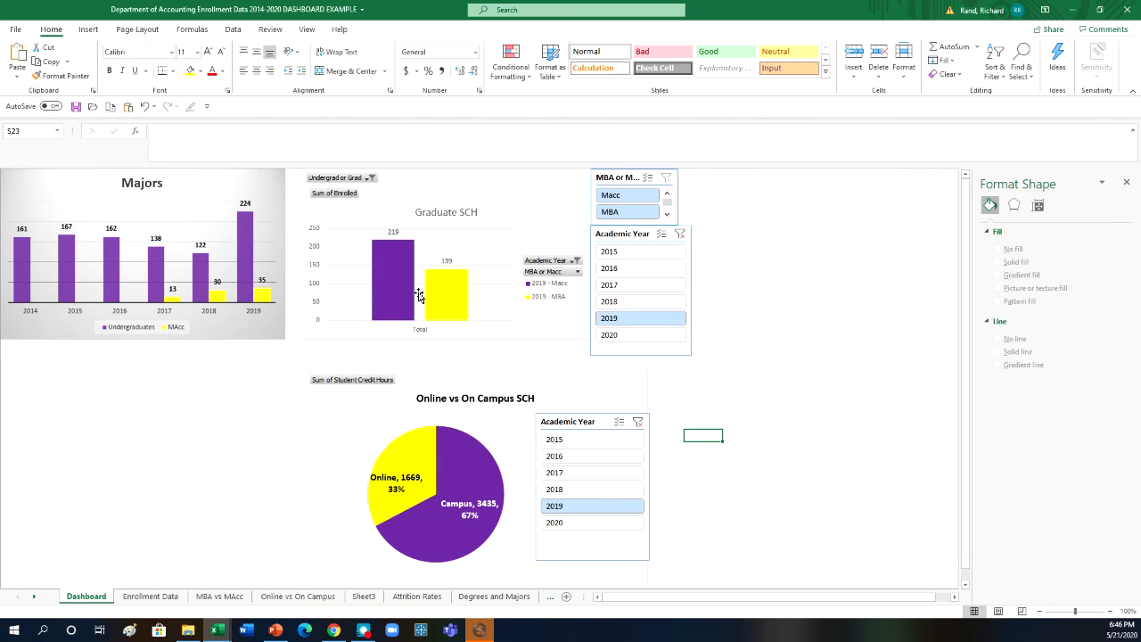
{"action": "left_click", "coordinate": [630, 336]}
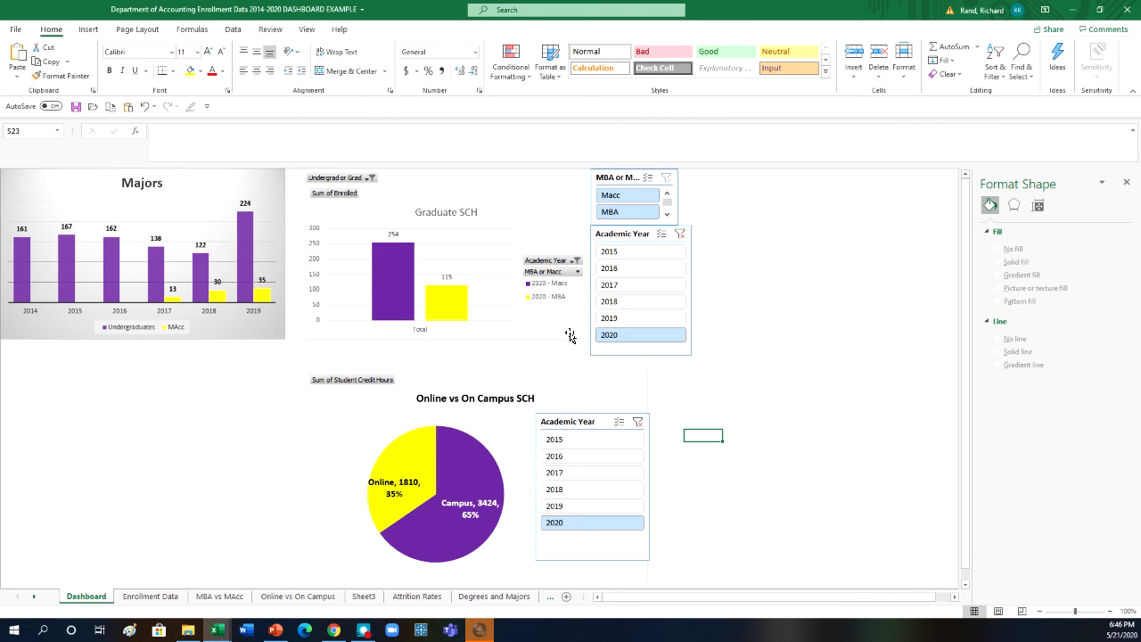
{"action": "left_click", "coordinate": [637, 286]}
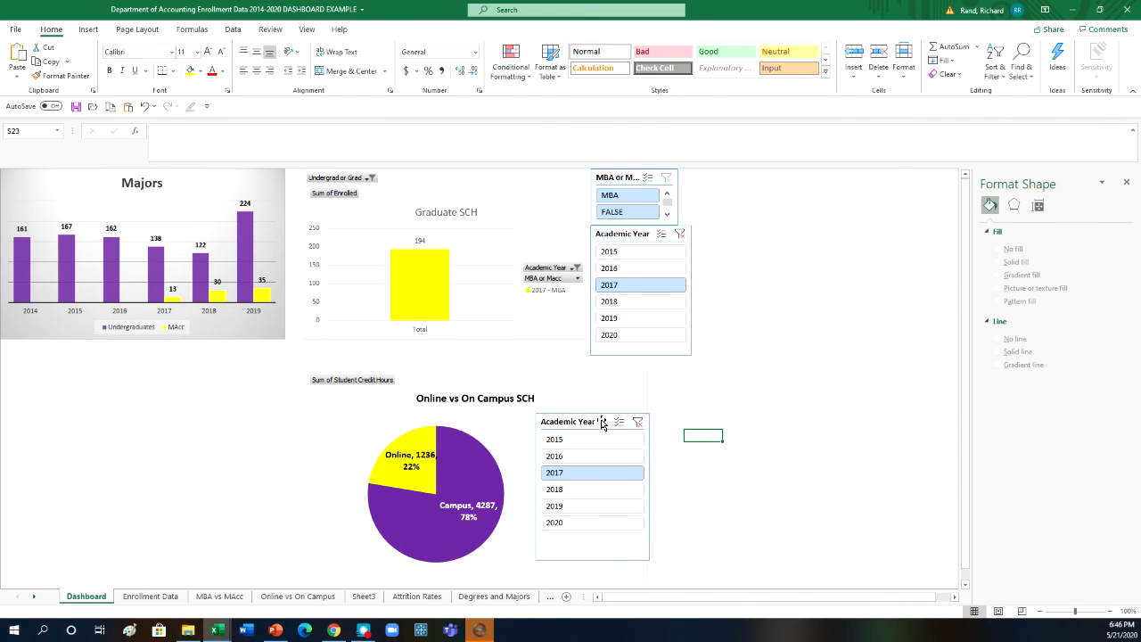
- Delete the Academic Year slicer beside the Graduate SCH chart, keeping the one by the pie chart
{"action": "left_click", "coordinate": [653, 231]}
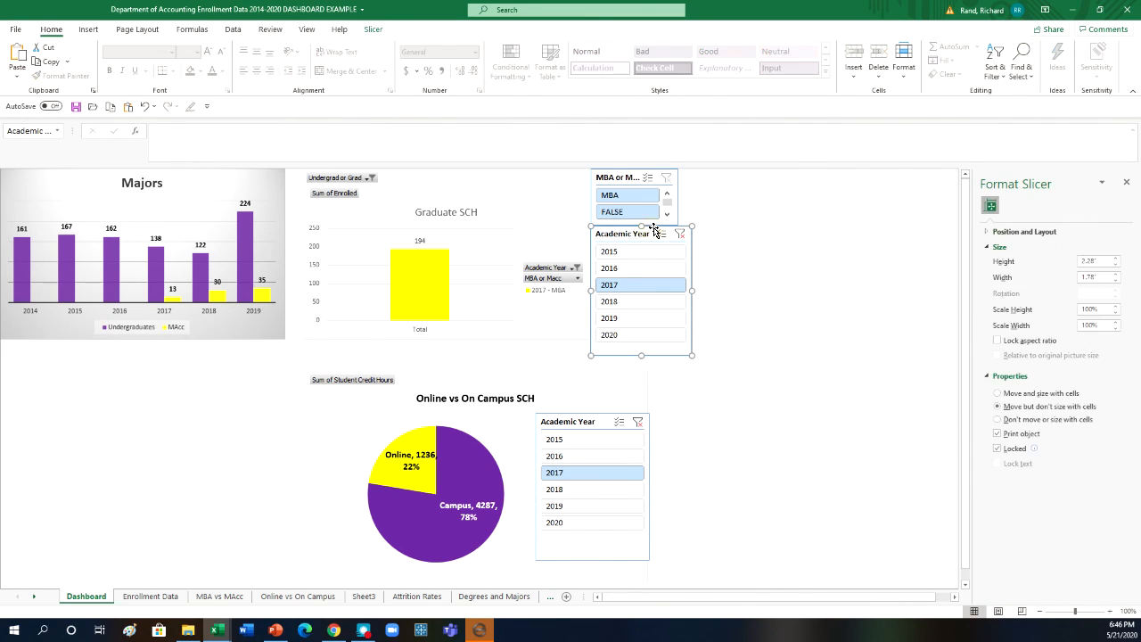
{"action": "key", "text": "Delete"}
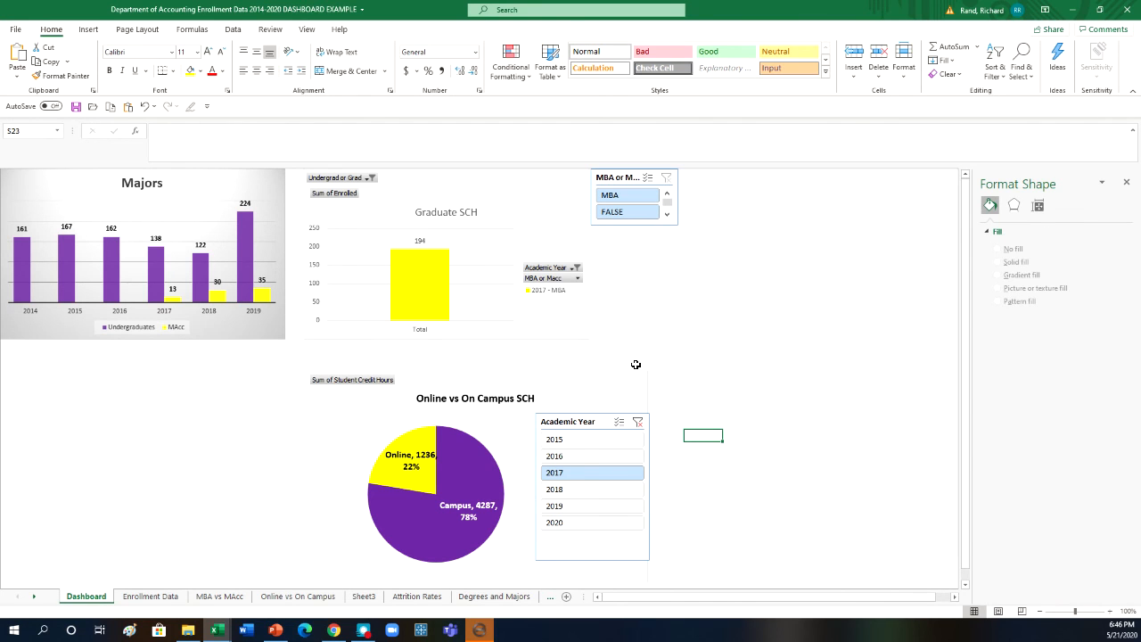
- Filter both charts with the remaining Academic Year slicer by 2015, 2016, 2017 and 2019, and clear its filter
{"action": "left_click", "coordinate": [578, 440]}
{"action": "left_click", "coordinate": [576, 457]}
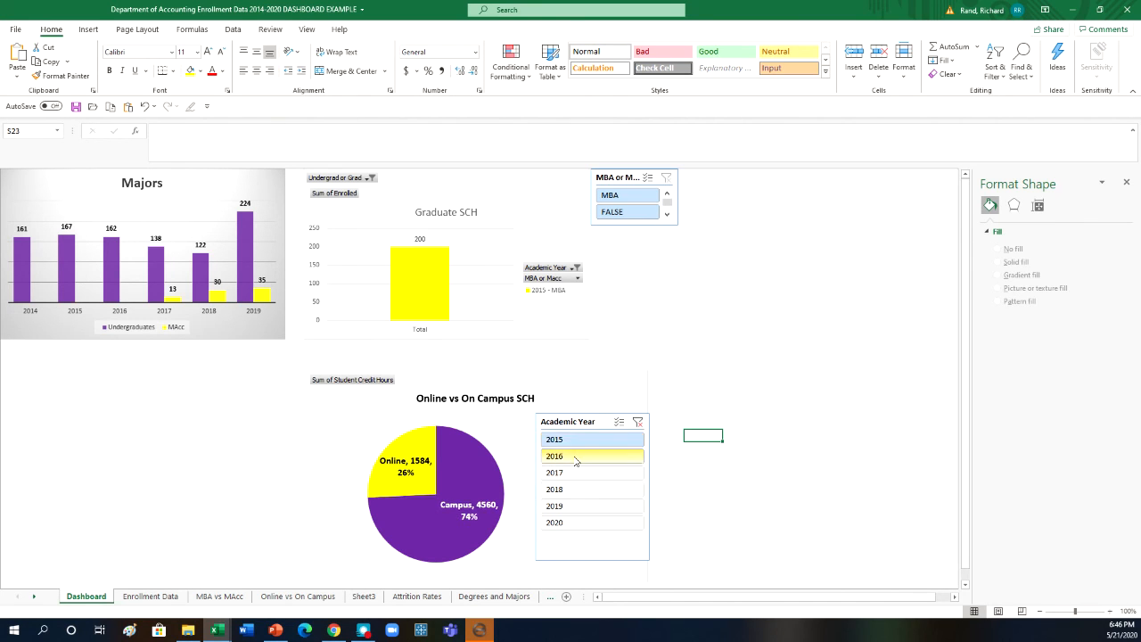
{"action": "left_click", "coordinate": [580, 474]}
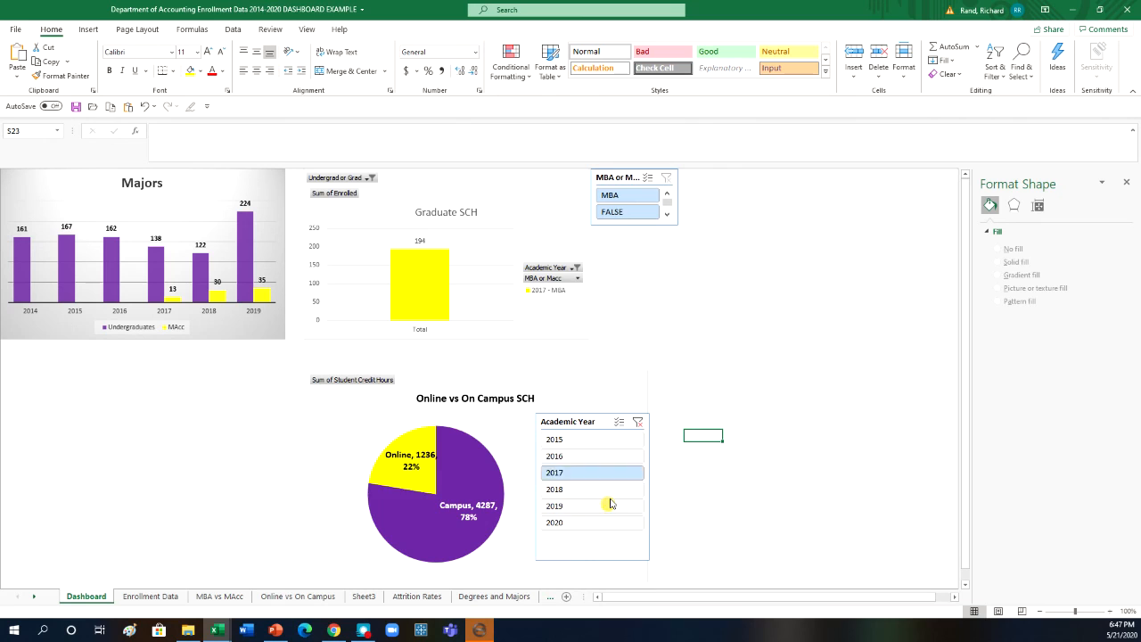
{"action": "left_click", "coordinate": [611, 505]}
{"action": "left_click", "coordinate": [639, 422]}
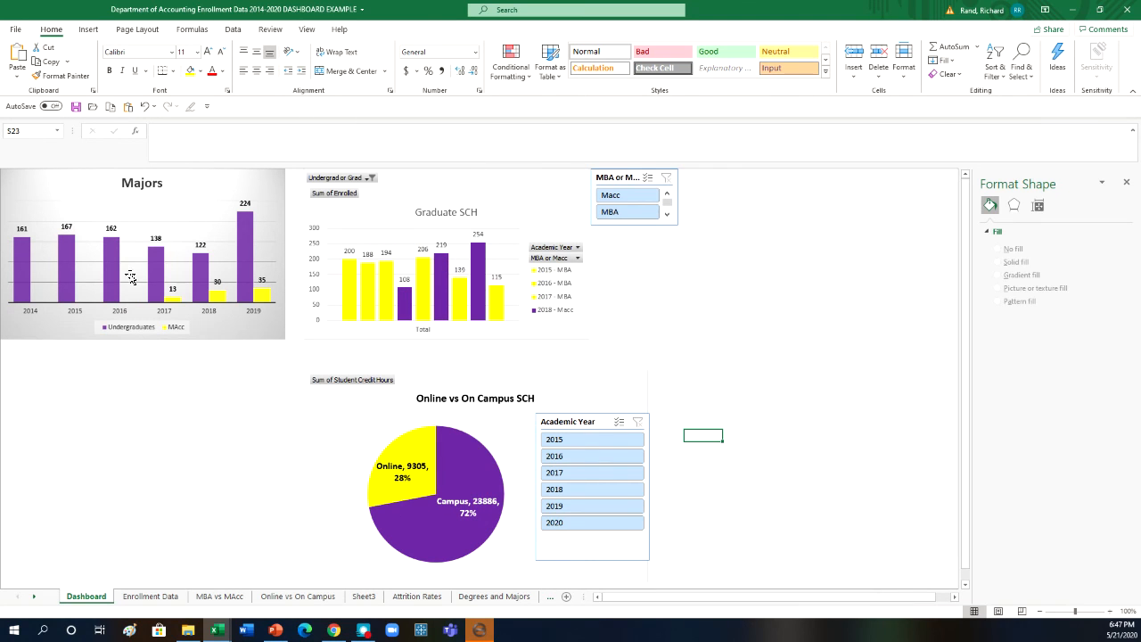
- Compare both charts year by year with the remaining Academic Year slicer, going from 2020 down to 2015
{"action": "left_click", "coordinate": [584, 524]}
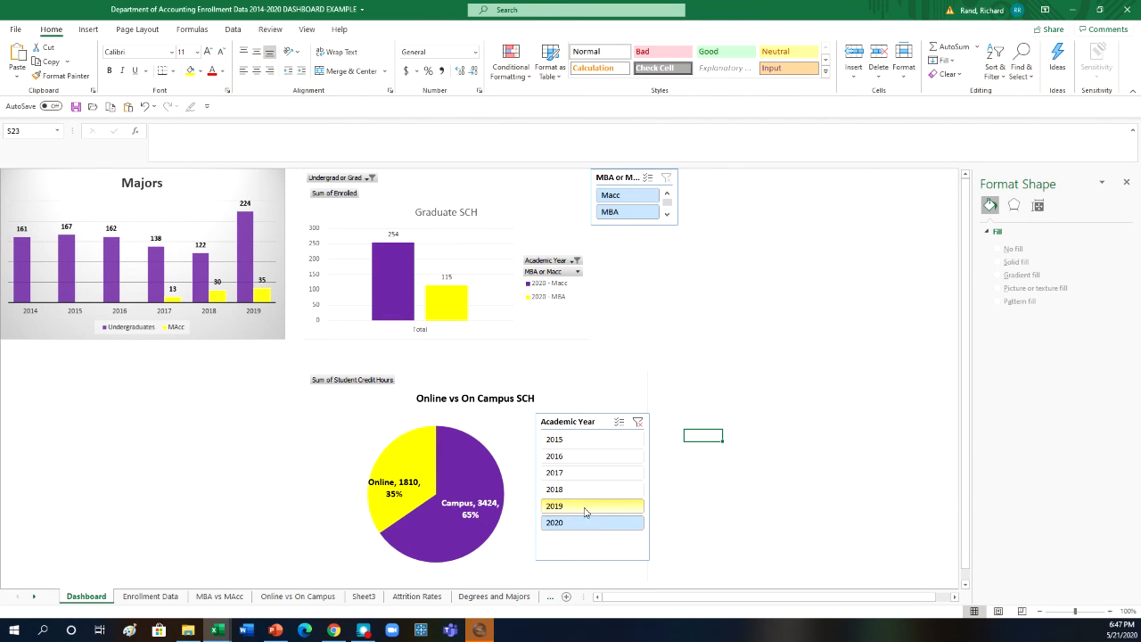
{"action": "left_click", "coordinate": [585, 506]}
{"action": "left_click", "coordinate": [582, 489]}
{"action": "left_click", "coordinate": [580, 474]}
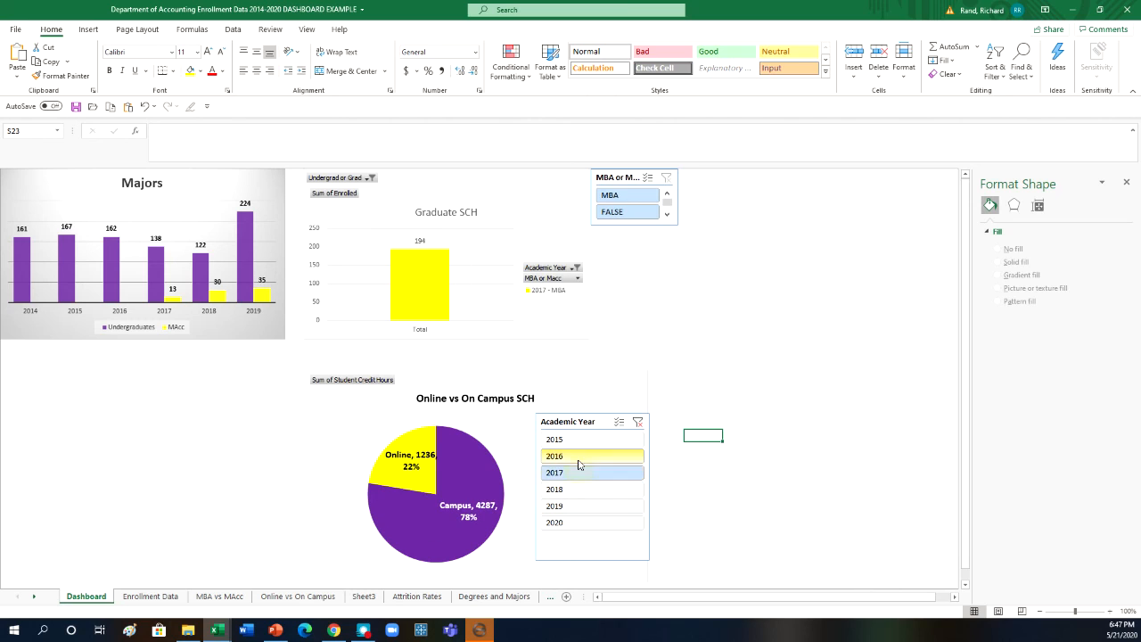
{"action": "left_click", "coordinate": [581, 456]}
{"action": "left_click", "coordinate": [584, 443]}
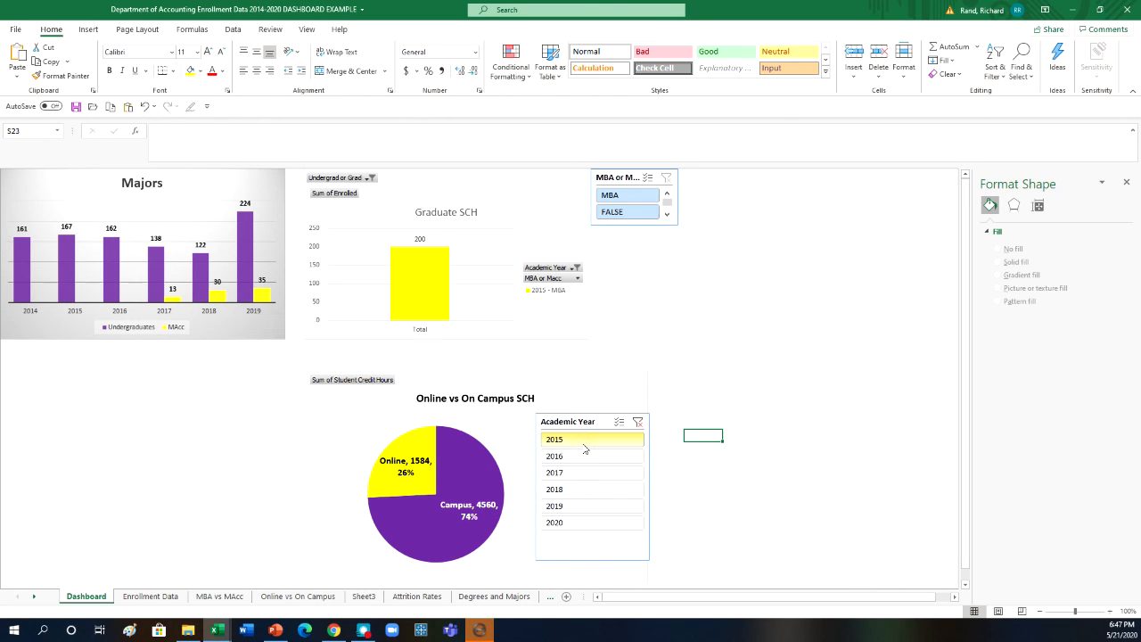